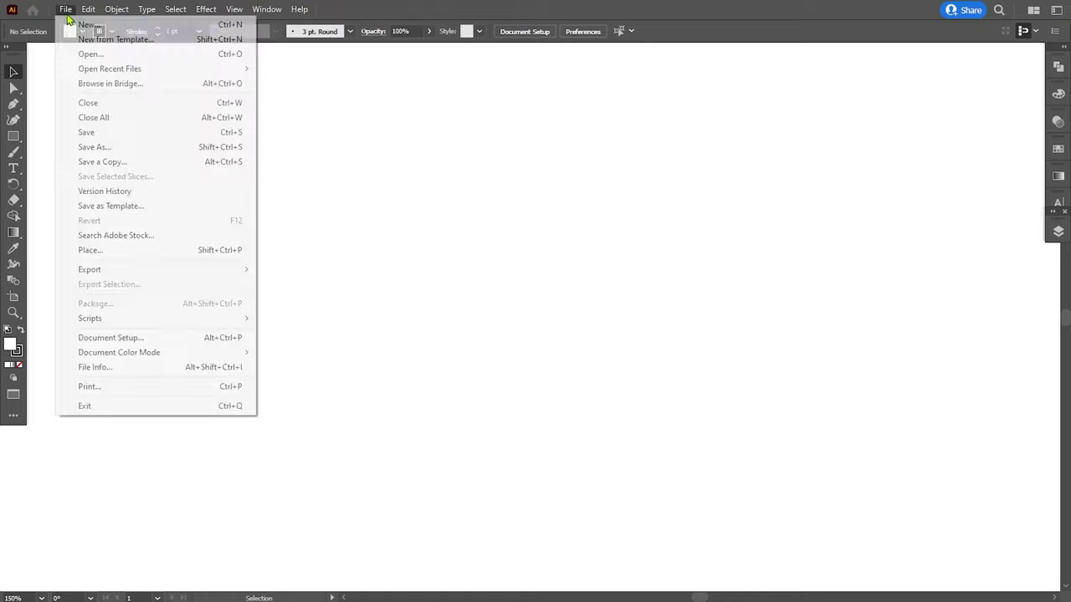
Step: Start a Letter print document named 'Double sided business flyer design' in inches with 0.125 in bleed
left_click(84, 29)
type("D")
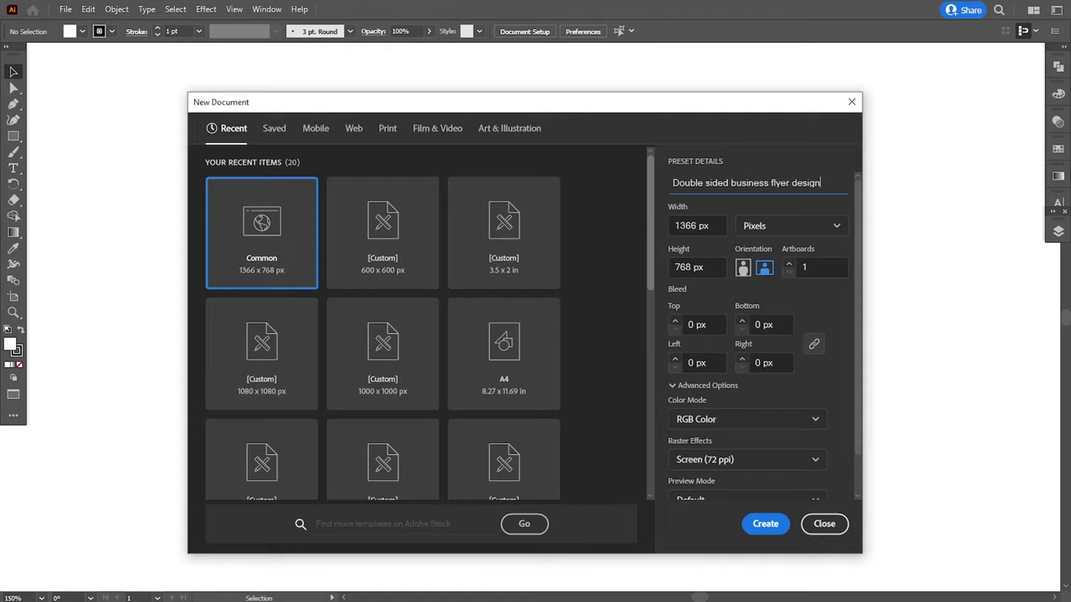
left_click(385, 129)
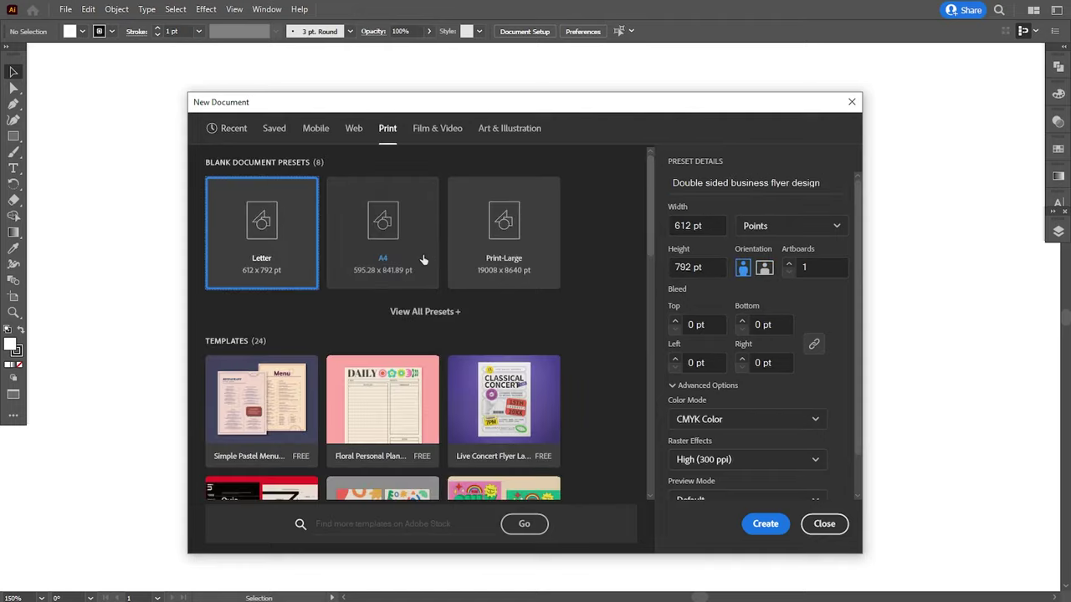
left_click(791, 225)
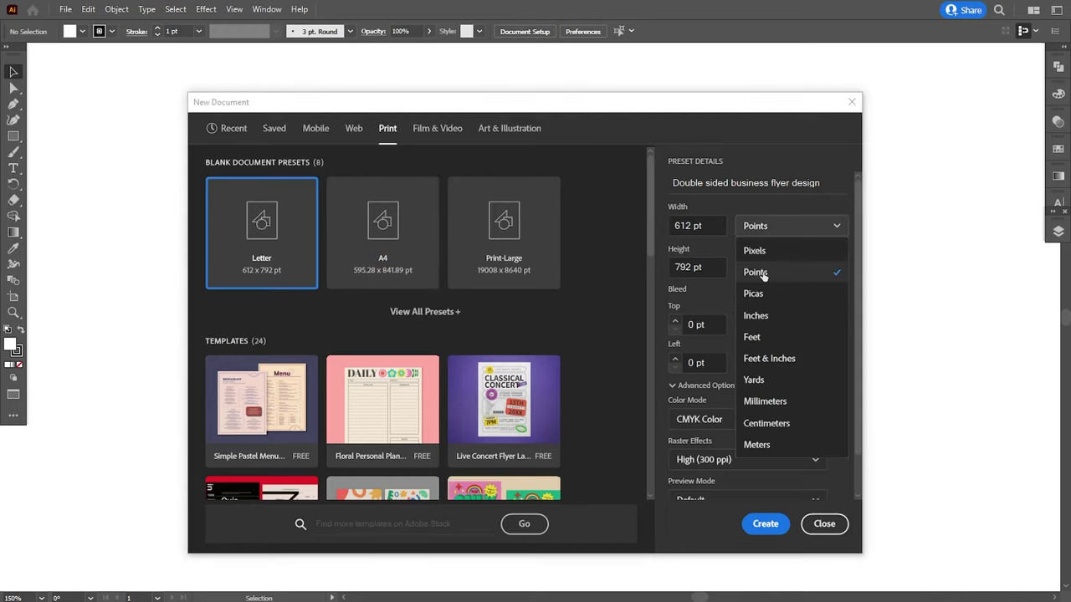
left_click(757, 315)
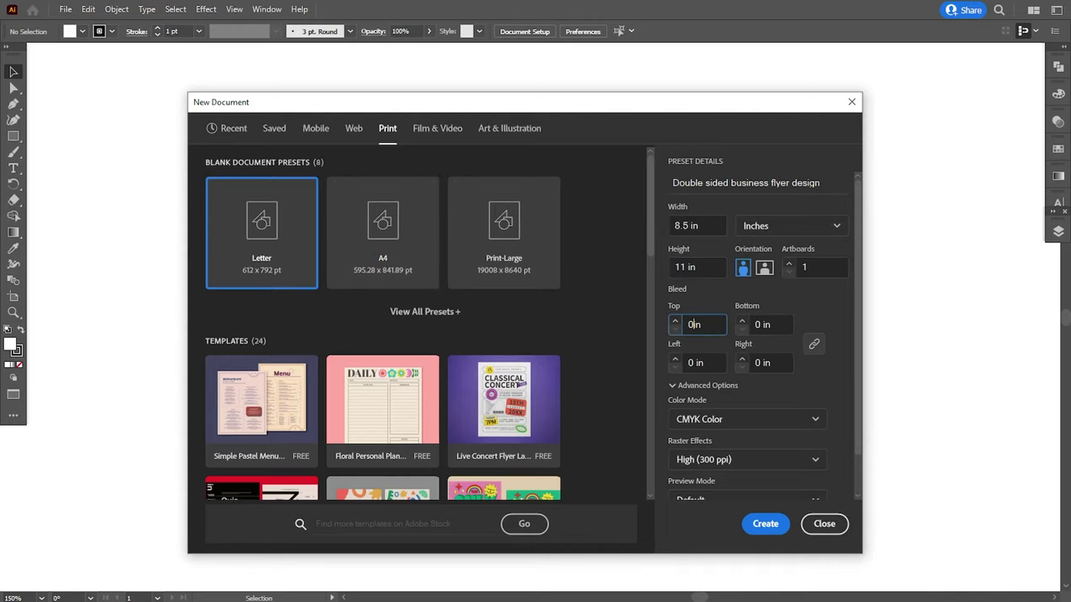
type("0.125")
left_click(715, 363)
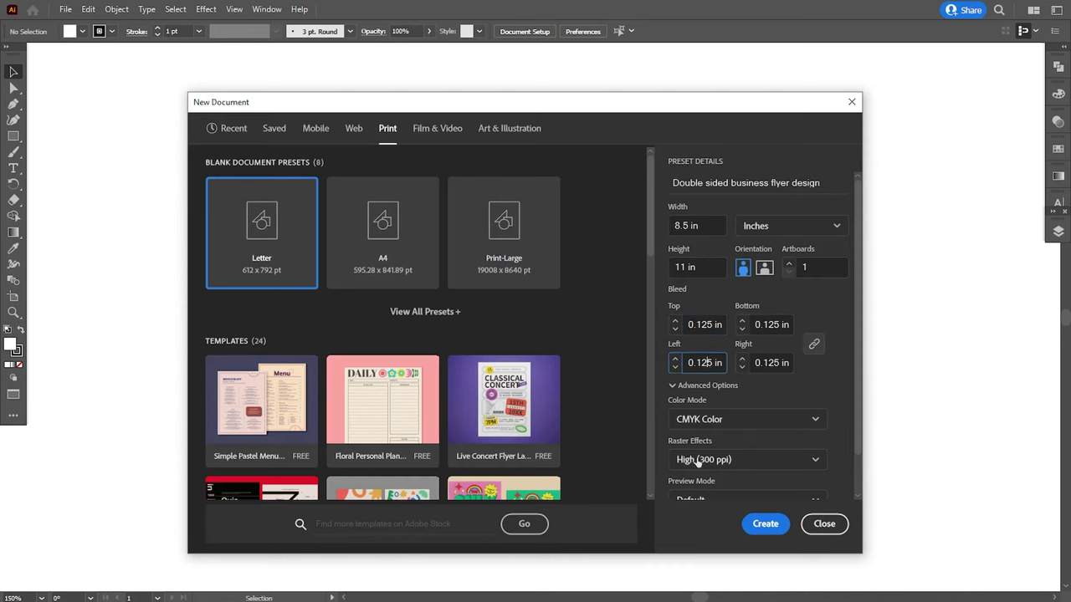
left_click_drag(853, 427, 850, 496)
Step: Set 2 artboards with 0.125 in spacing and create the document
left_click(705, 488)
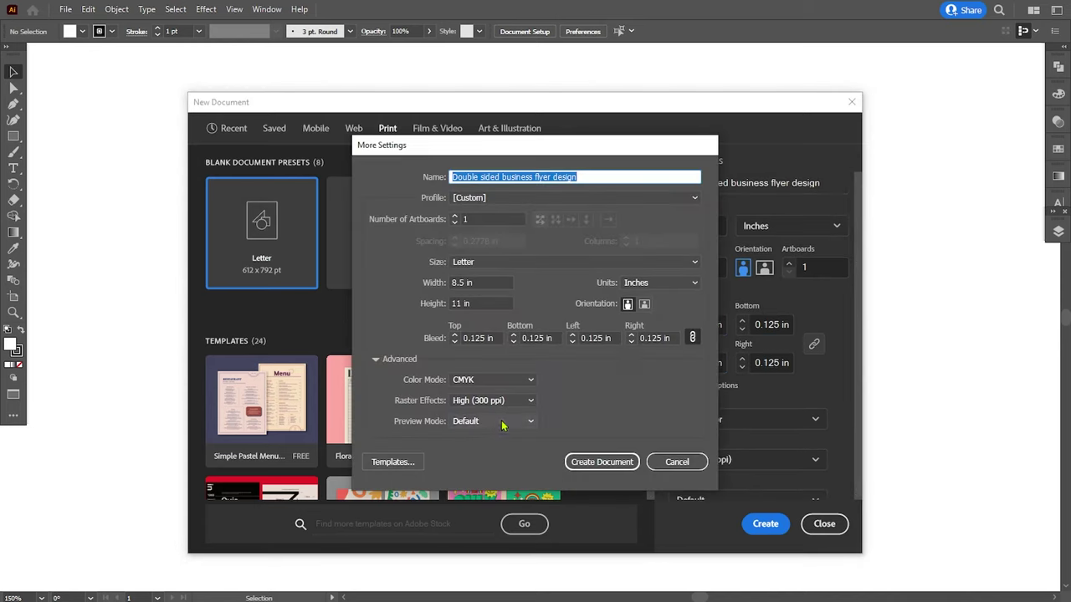
double_click(468, 218)
type("2")
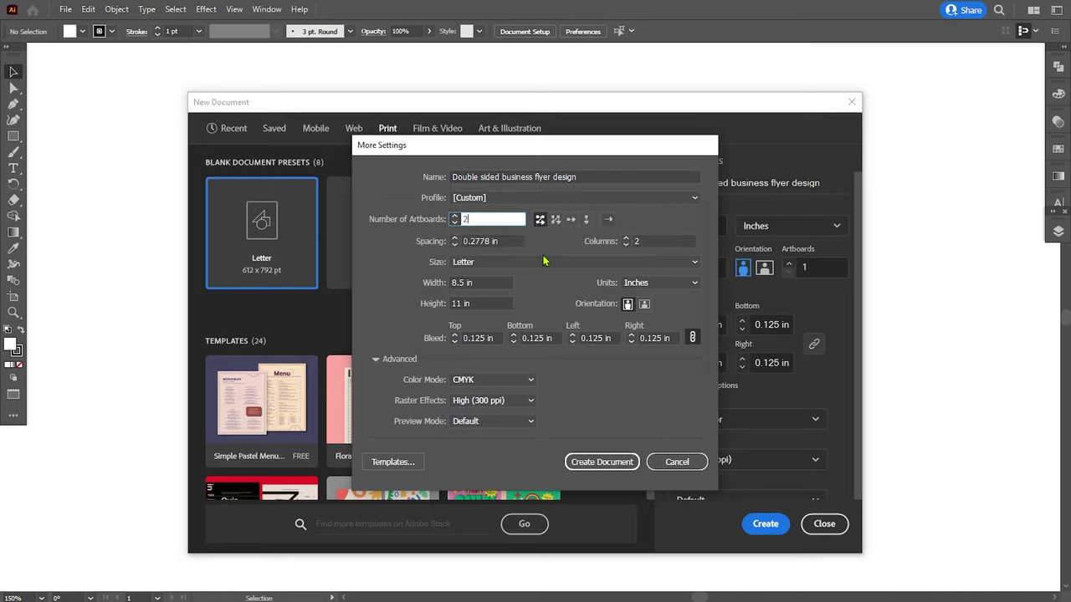
double_click(488, 240)
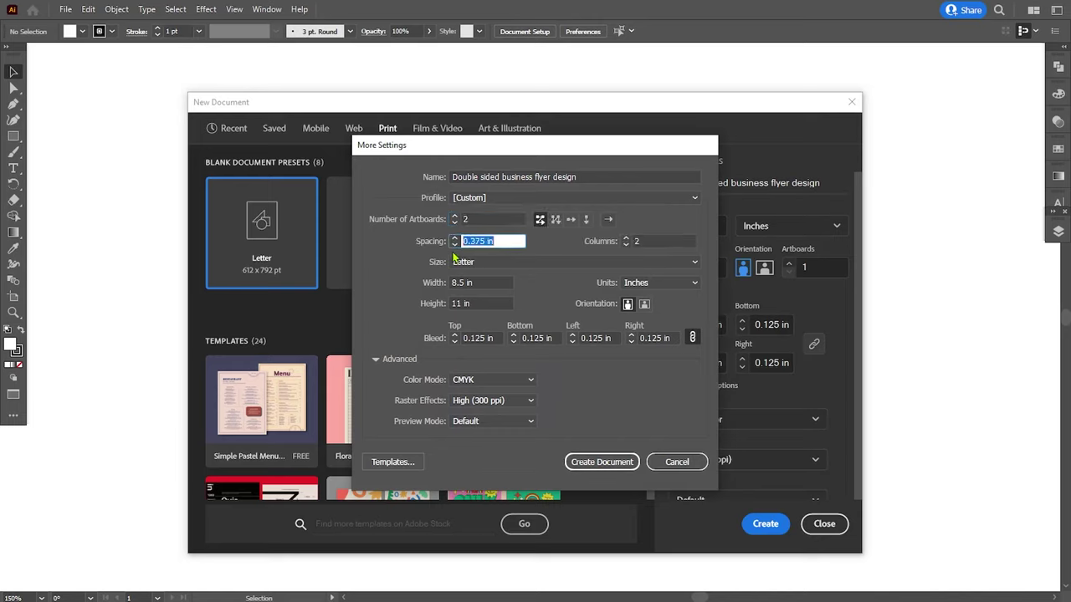
left_click(604, 463)
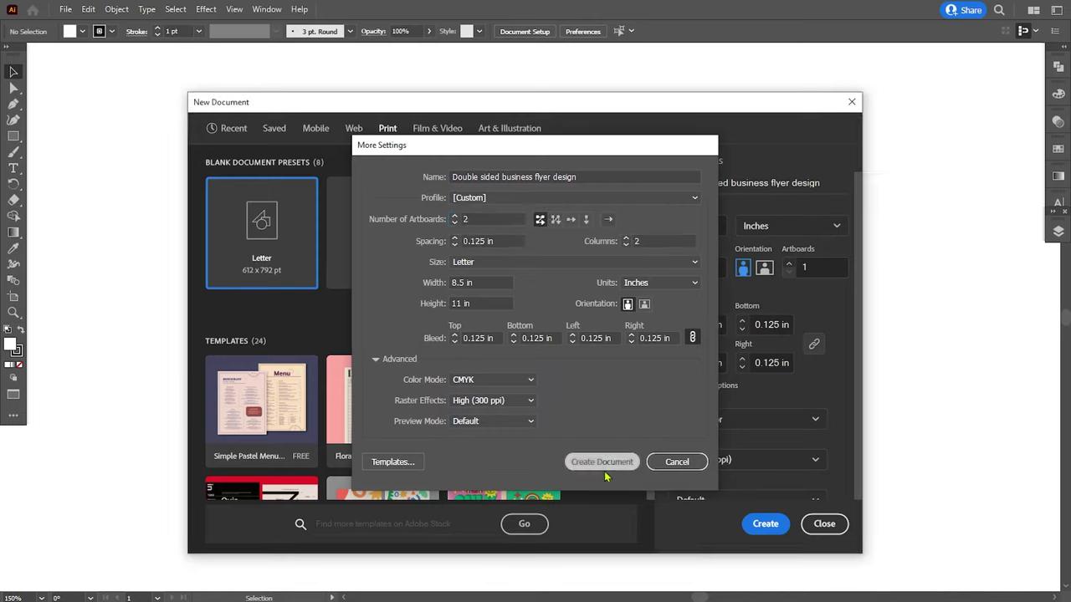
Step: Paste the flyer reference artwork, shrink it to about 4.2 in wide and park it left of the artboards
key("ctrl+v")
key("ctrl+minus")
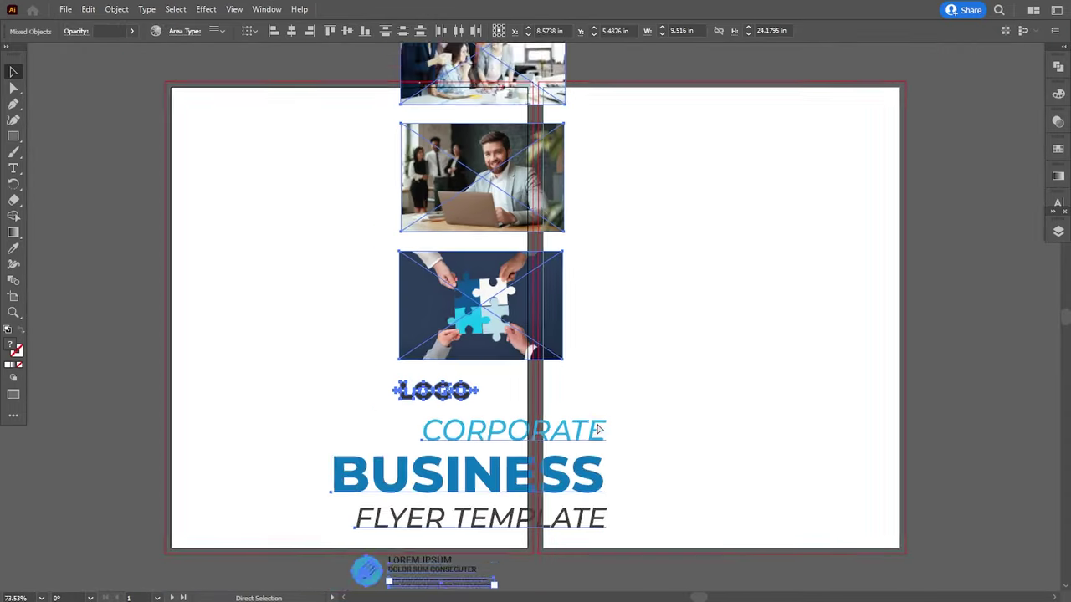
key("ctrl+minus")
key("ctrl+minus")
left_click_drag(632, 64, 574, 205)
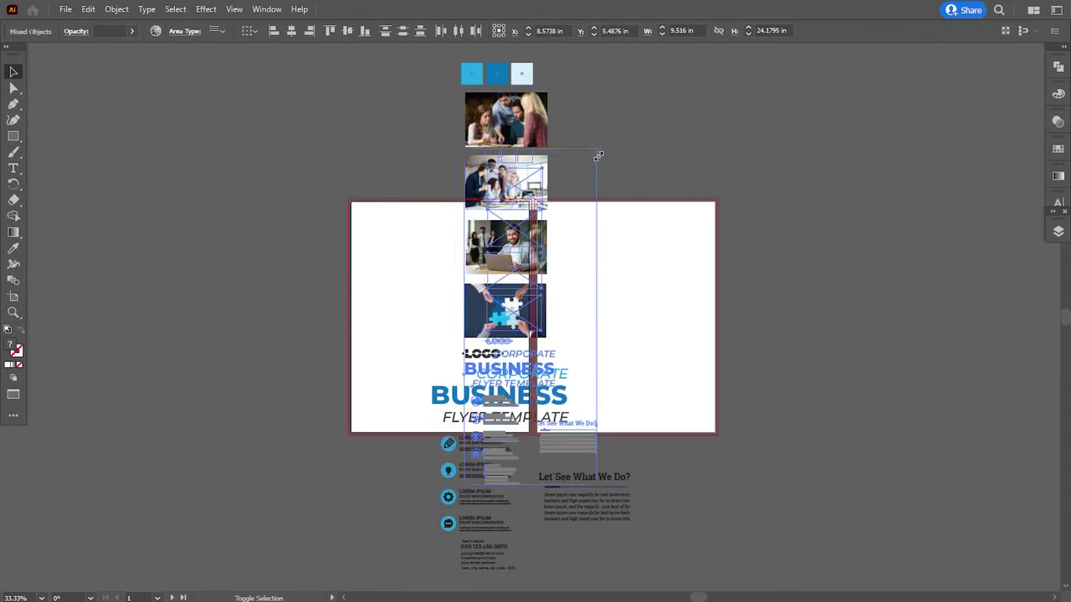
left_click_drag(515, 262, 278, 266)
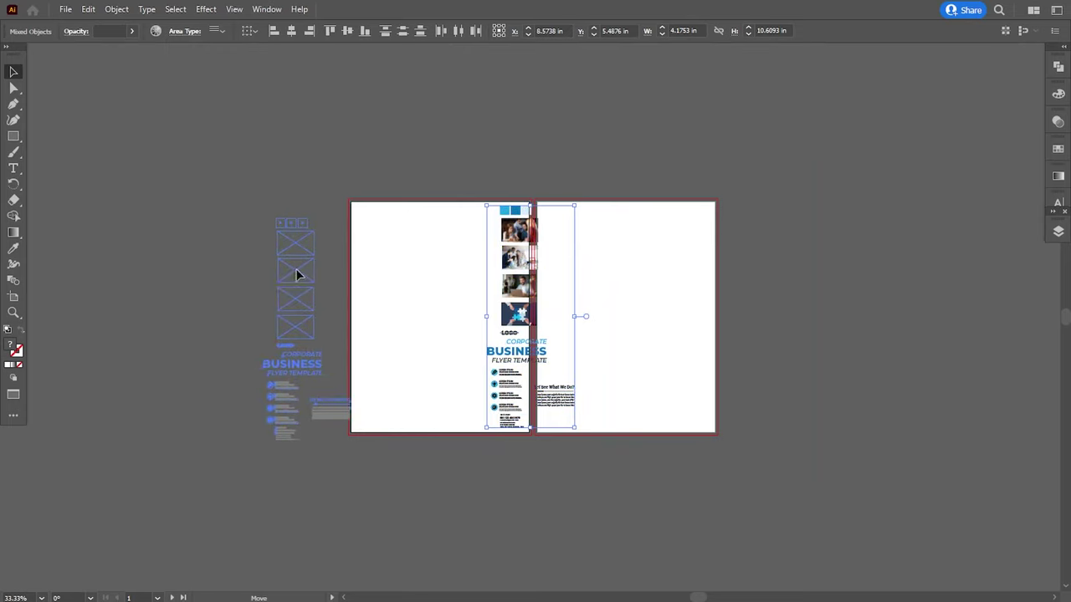
left_click(449, 430)
key("ctrl+plus")
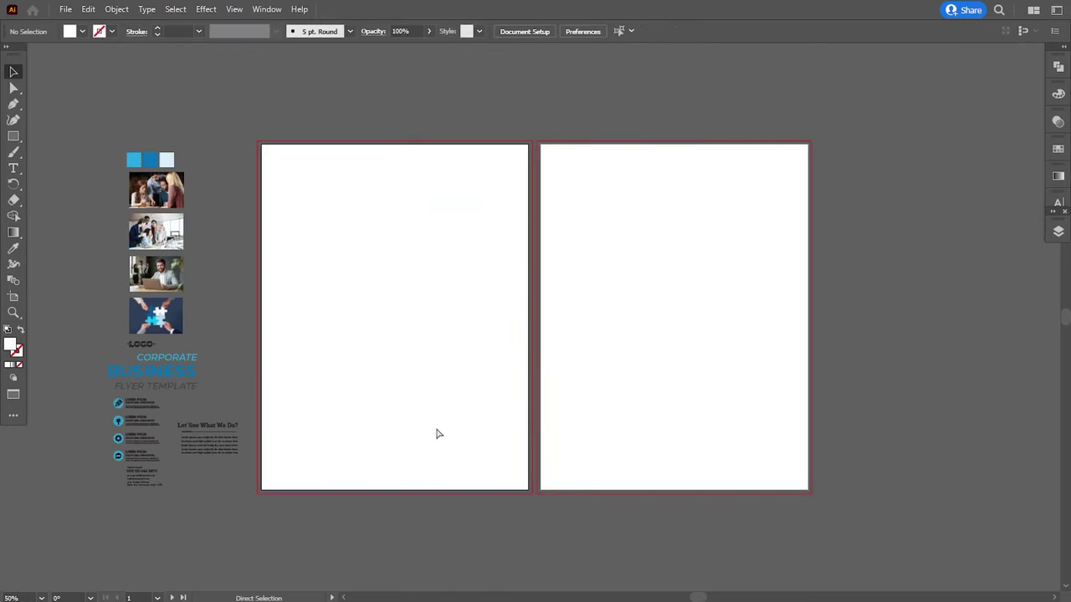
key("ctrl+plus")
key("ctrl+plus")
key("minus")
key("ctrl+minus")
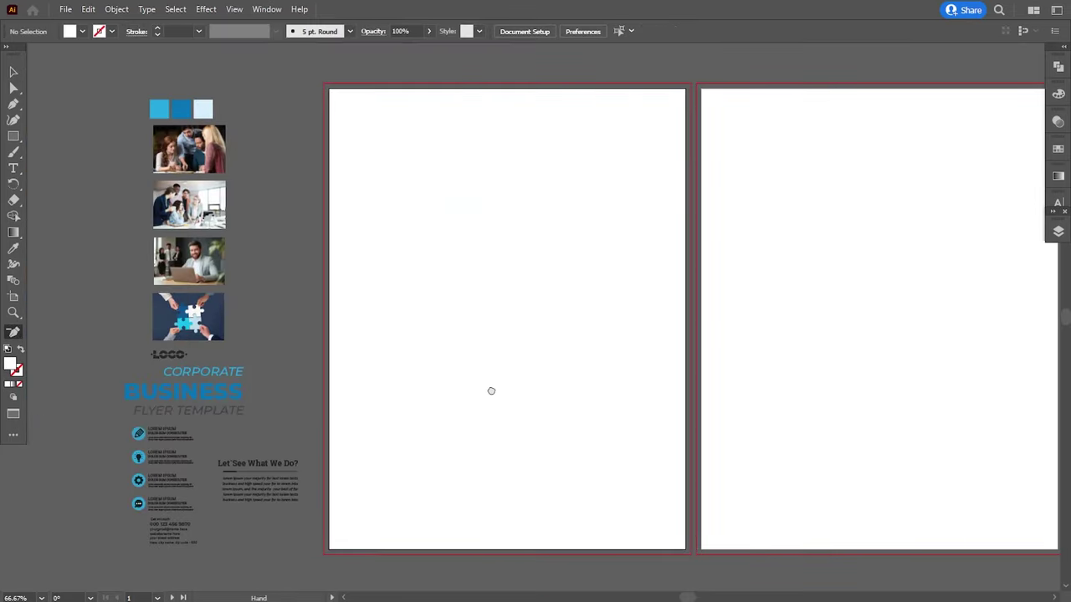
Step: Draw a circle and move it up onto the front page's top edge
left_click(14, 137)
left_click_drag(14, 137, 59, 154)
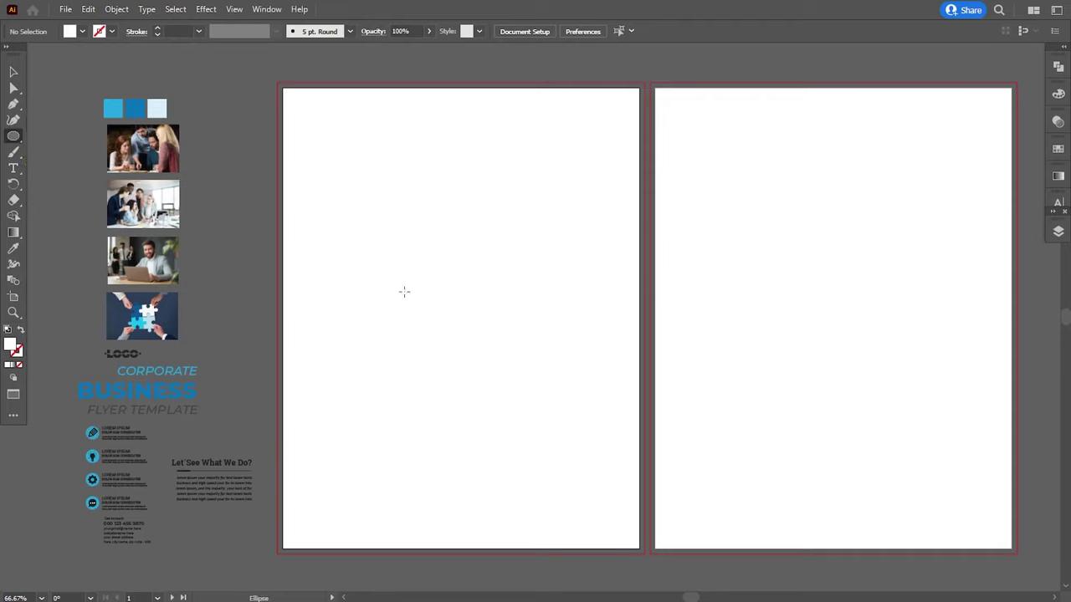
left_click_drag(370, 220, 556, 455)
key("v")
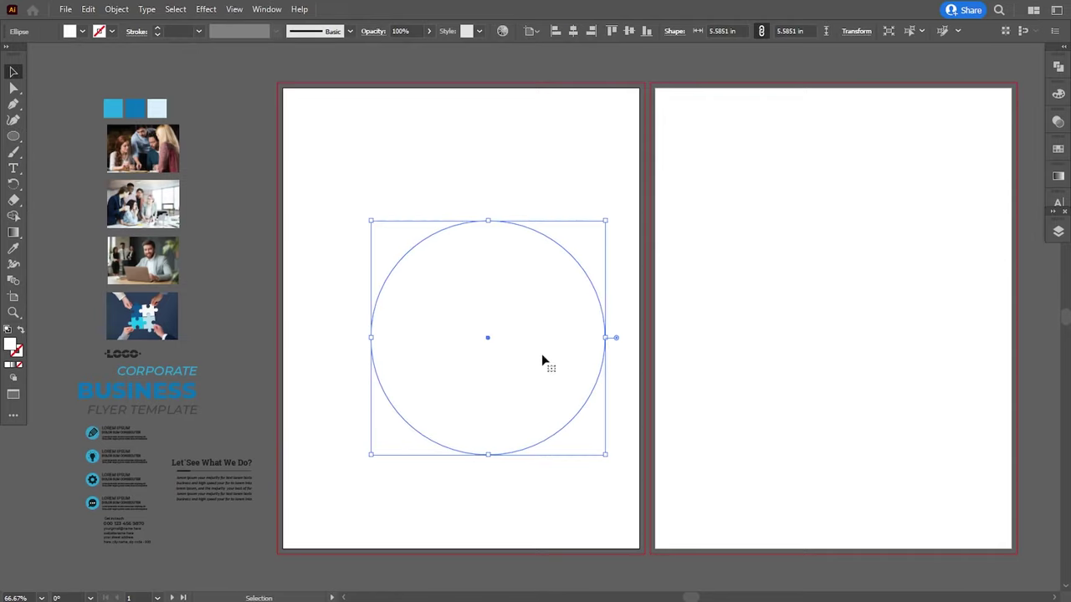
left_click_drag(540, 352, 600, 173)
Step: Fill the circle with the light blue swatch and enlarge it to about 7 in
key("i")
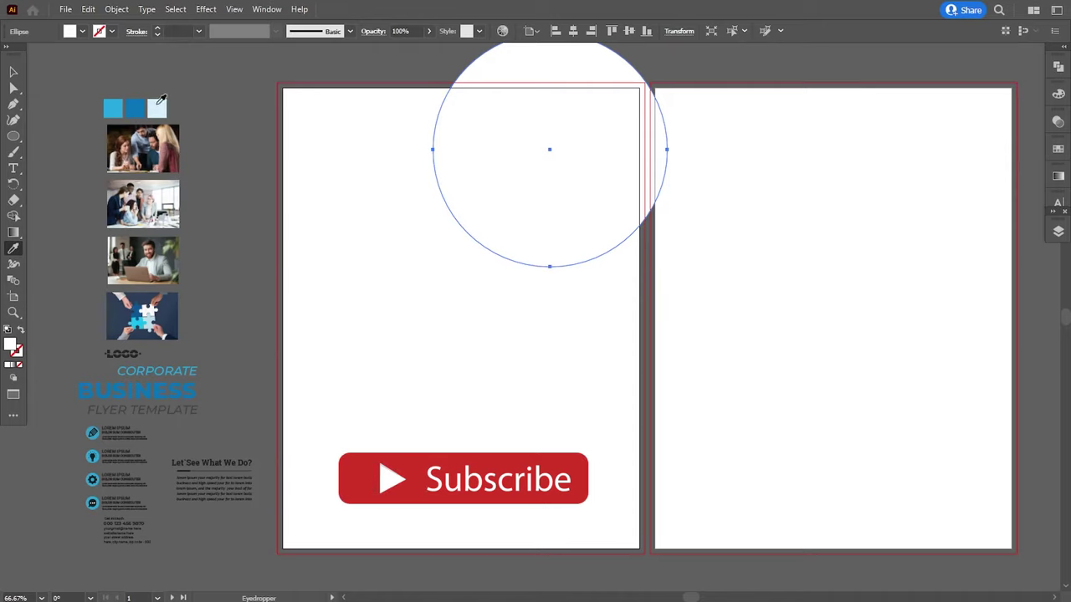
left_click(158, 105)
key("v")
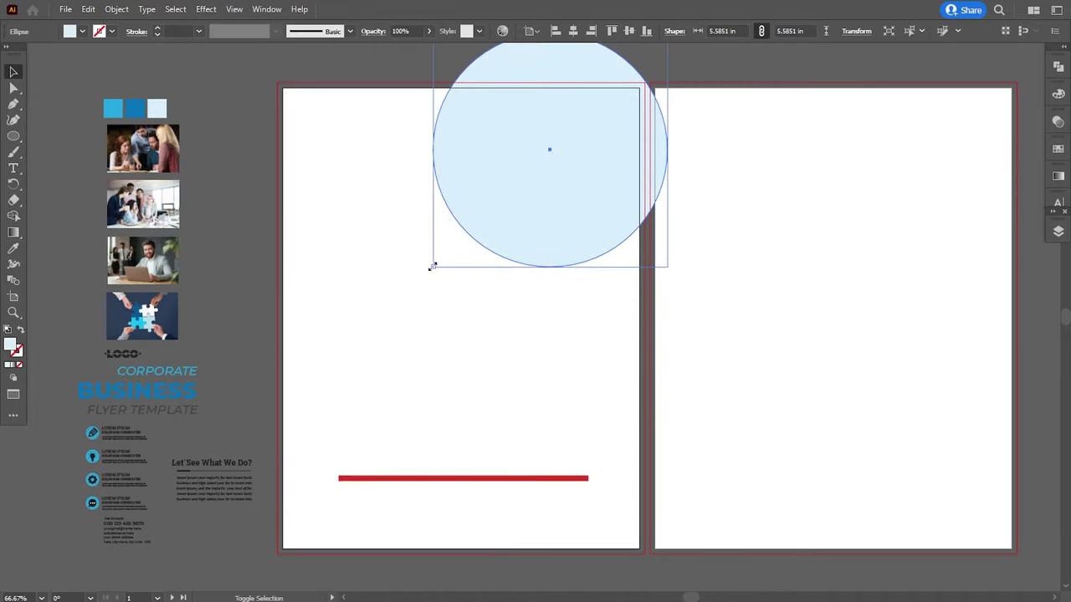
left_click_drag(432, 267, 368, 323)
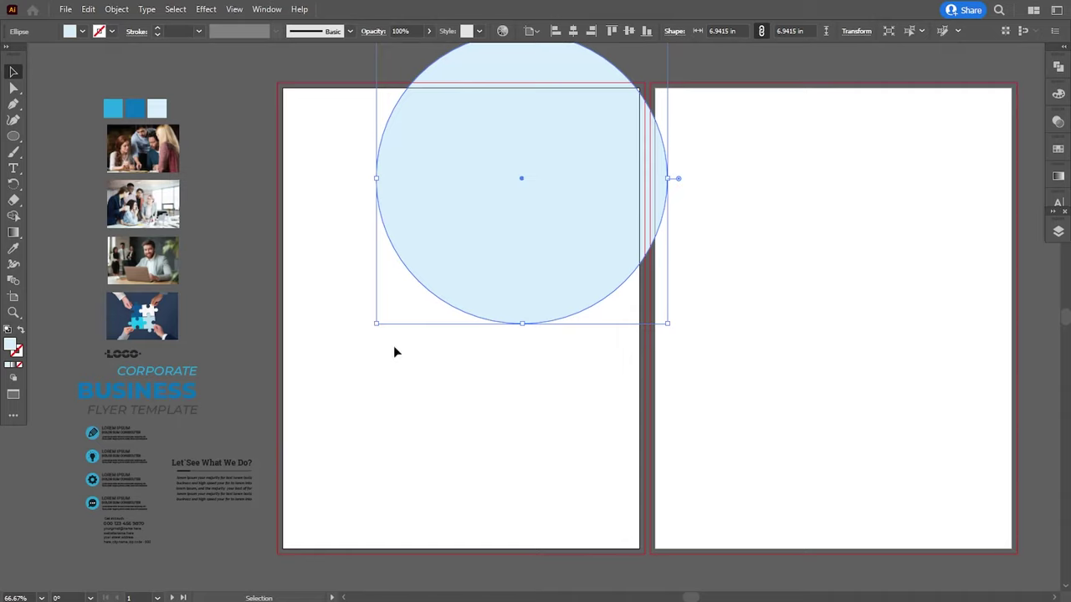
left_click(238, 266)
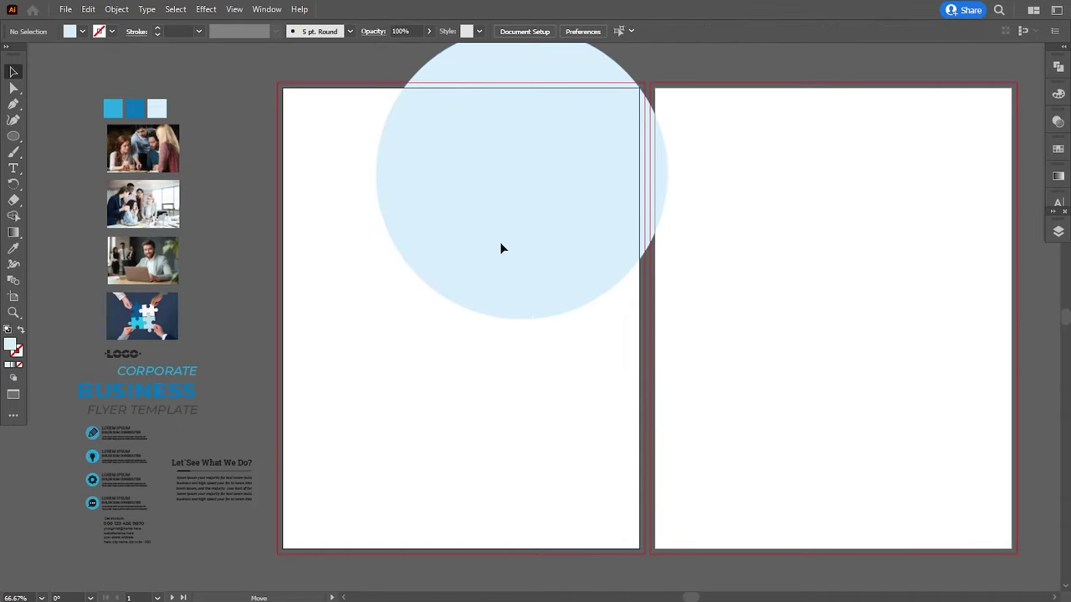
left_click(502, 246)
left_click_drag(377, 316, 374, 322)
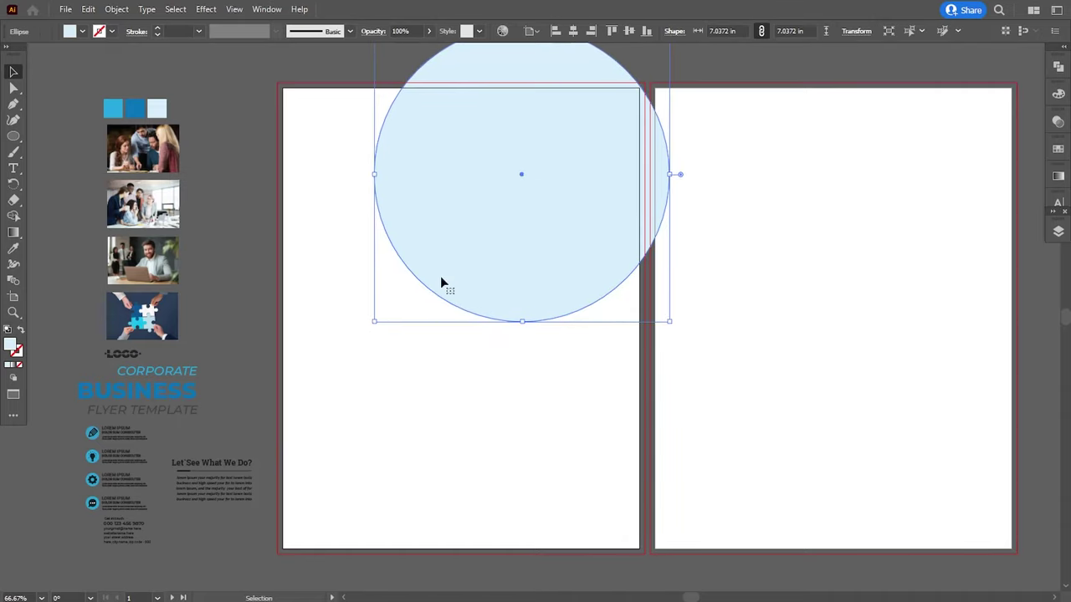
left_click(88, 9)
Step: Paste a dark blue copy of the circle behind it, enlarged to about 8.6 in and shifted up-left
left_click(88, 9)
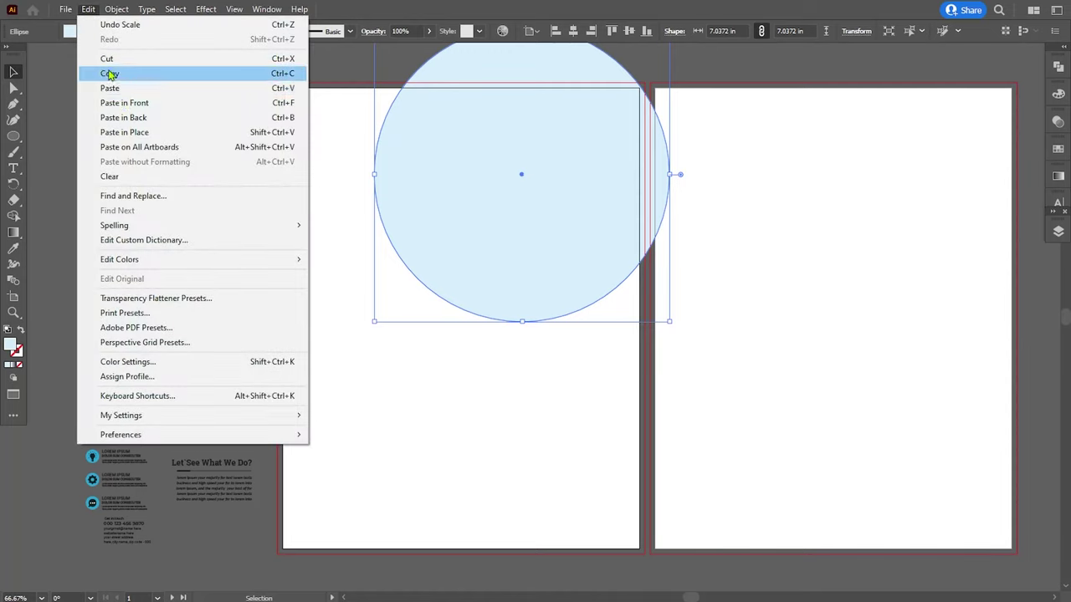
left_click(127, 118)
left_click_drag(375, 322, 307, 388)
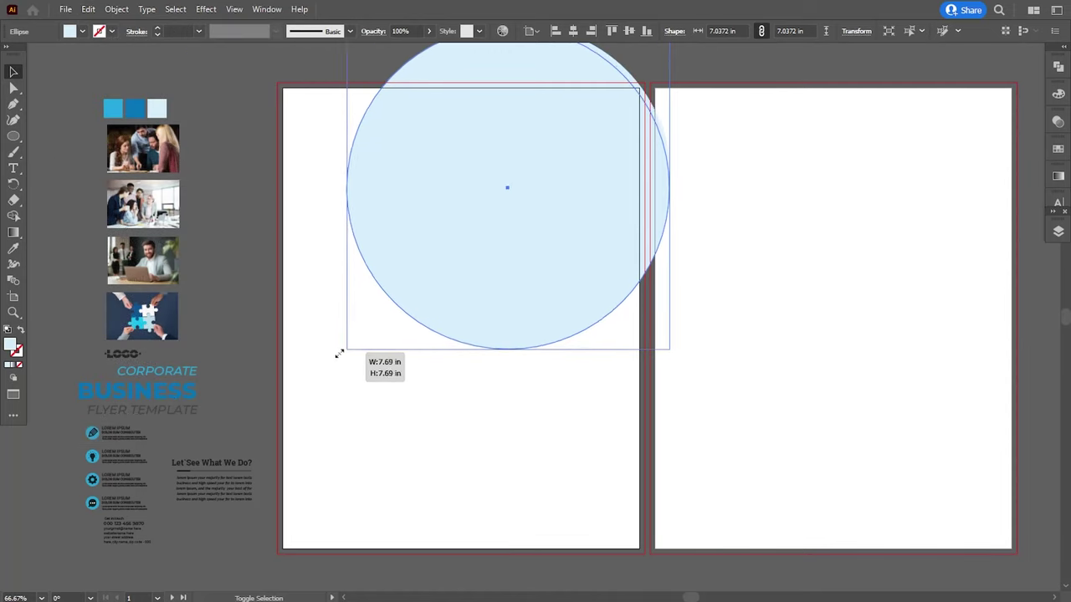
left_click(10, 249)
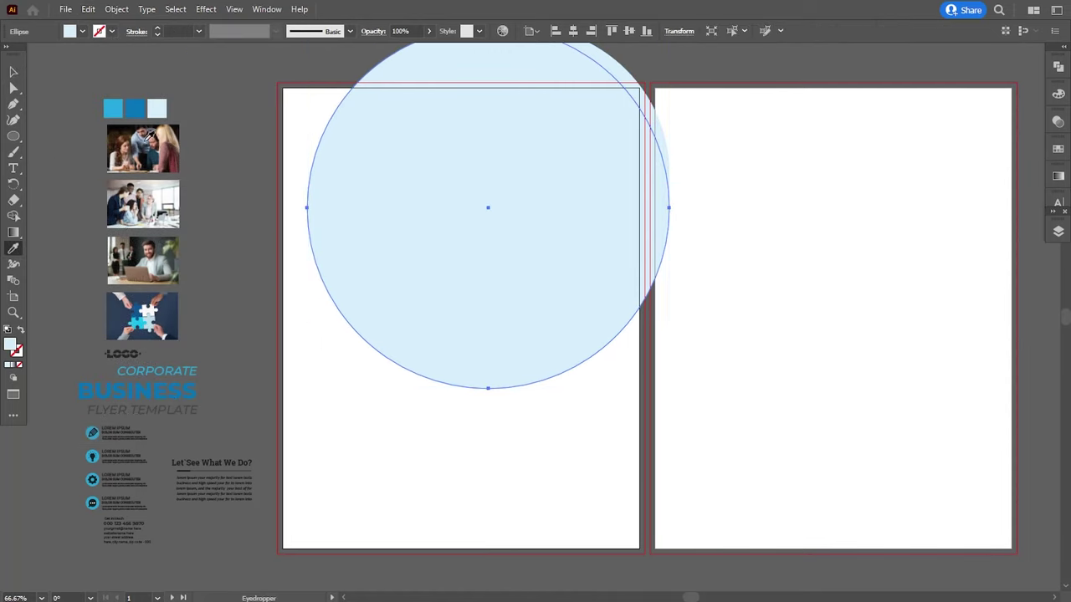
left_click(139, 107)
key("v")
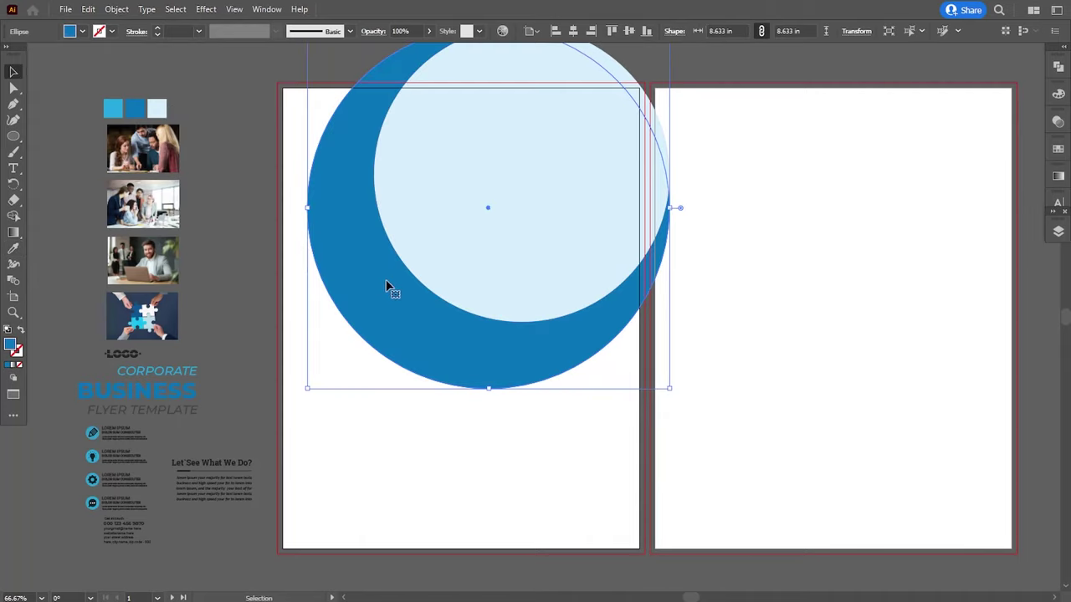
left_click_drag(386, 287, 367, 229)
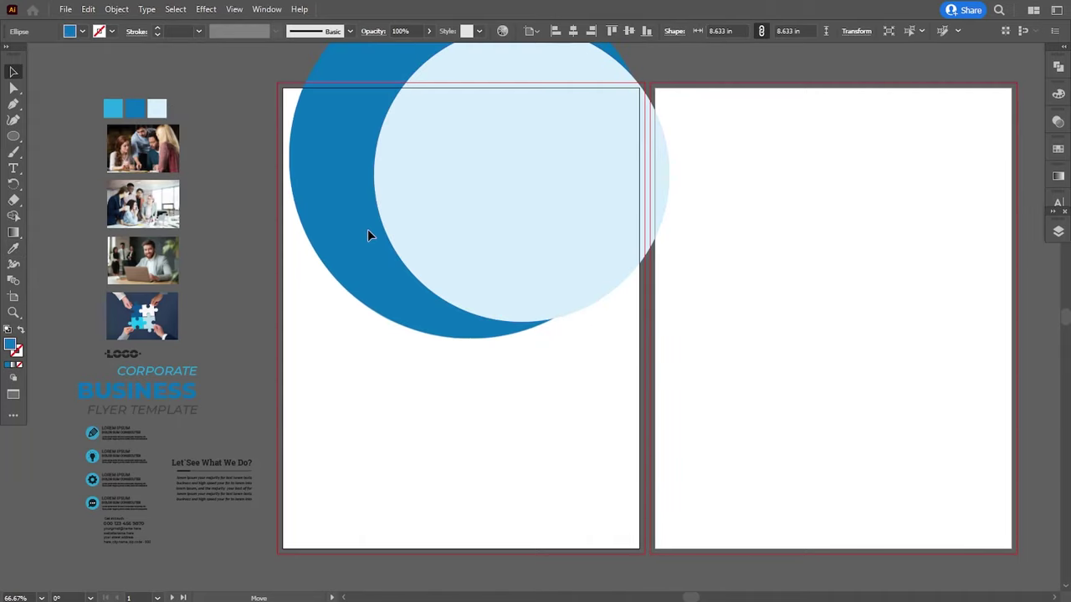
left_click_drag(368, 235, 350, 220)
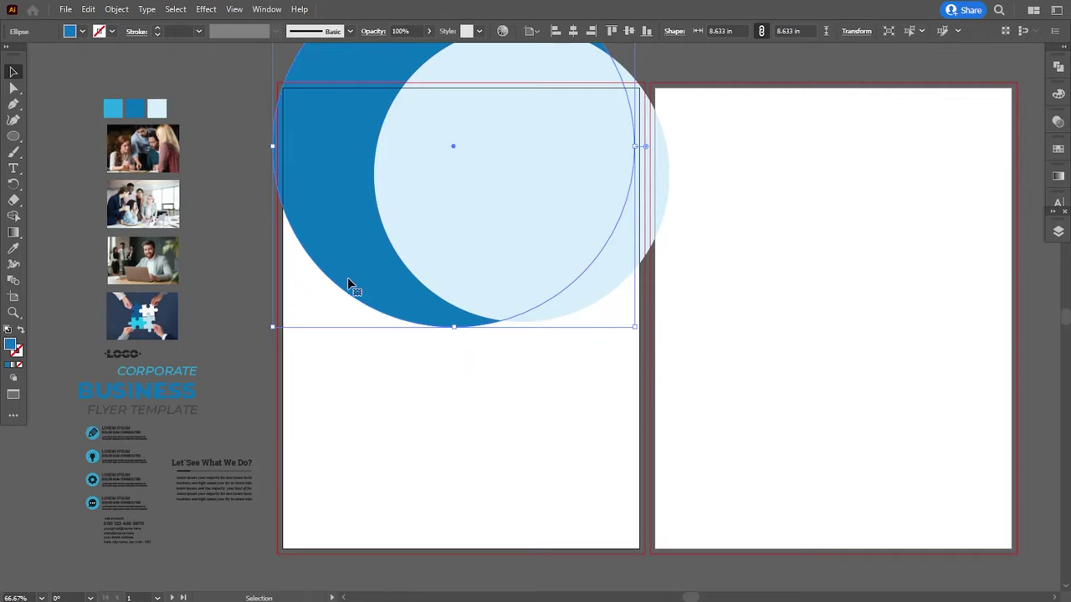
mouse_move(273, 326)
left_mouse_down()
mouse_move(256, 338)
mouse_move(251, 366)
left_mouse_up()
left_click(250, 365)
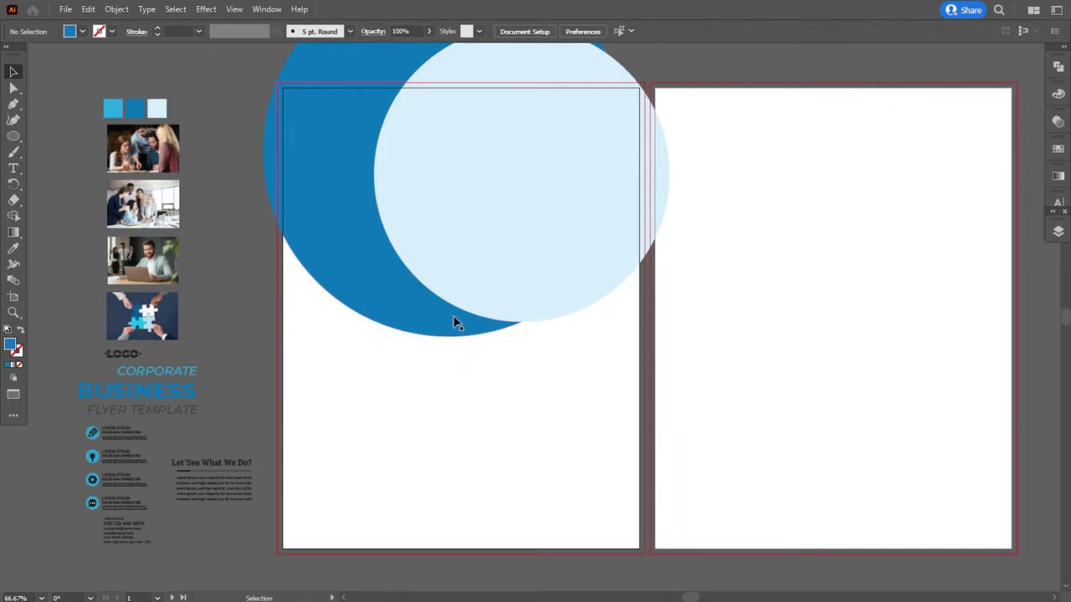
Step: Enlarge the light blue circle to about 7.6 in
left_click(662, 180)
left_click_drag(679, 183, 669, 242)
left_click_drag(660, 86, 667, 77)
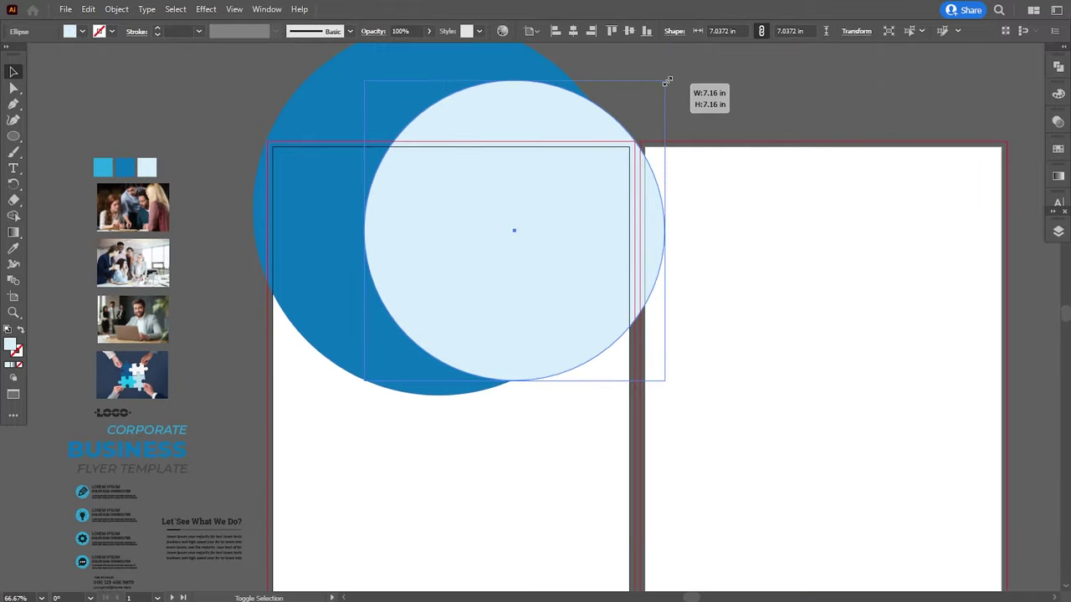
left_click_drag(517, 297, 550, 285)
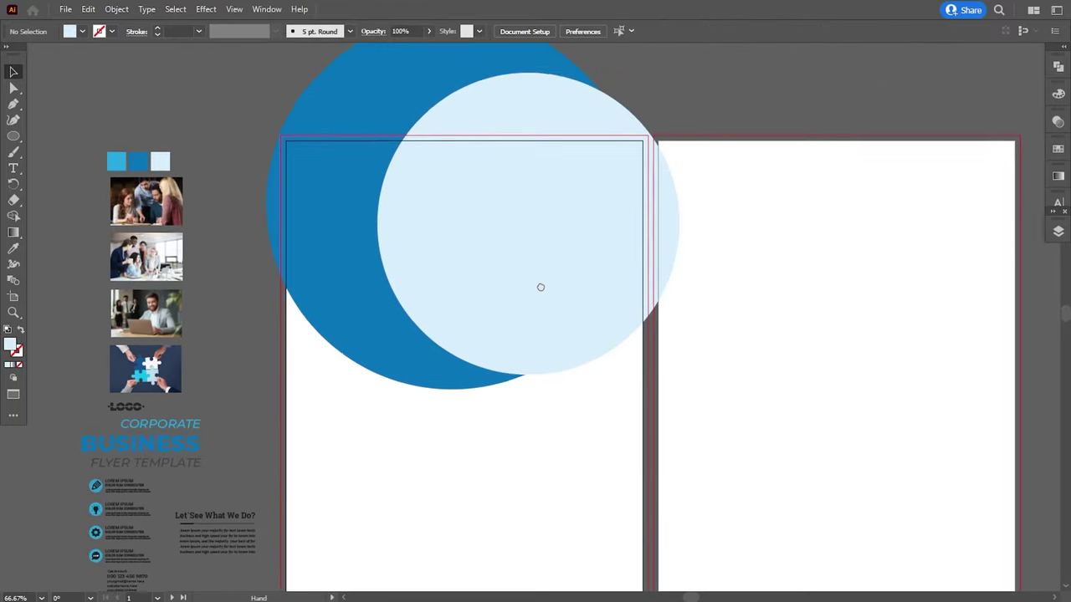
mouse_move(410, 75)
left_mouse_down()
mouse_move(423, 157)
mouse_move(387, 129)
left_mouse_up()
left_click(759, 173)
scroll(560, 399, "down", 3)
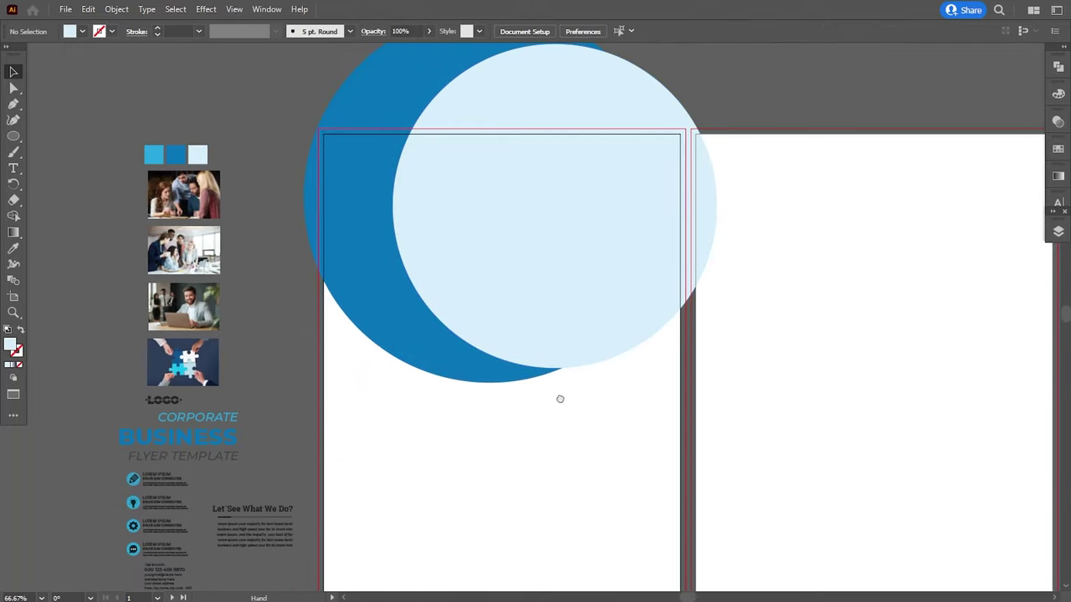
scroll(533, 359, "up", 1)
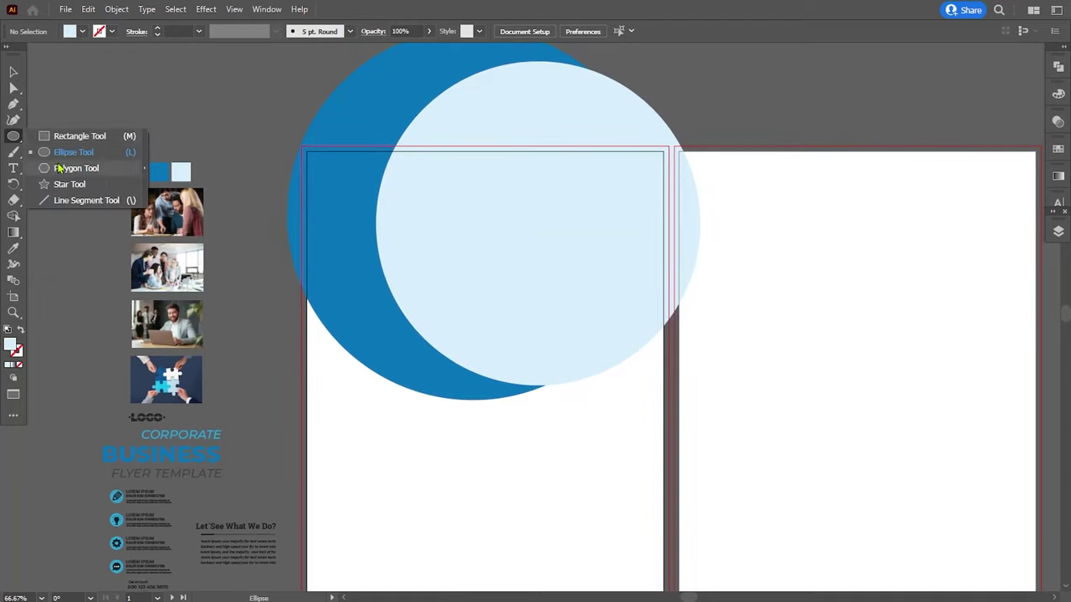
Step: Draw a six-sided polygon, rotate it point-up, enlarge it and move it over the circles
left_click_drag(13, 136, 59, 168)
left_click(472, 422)
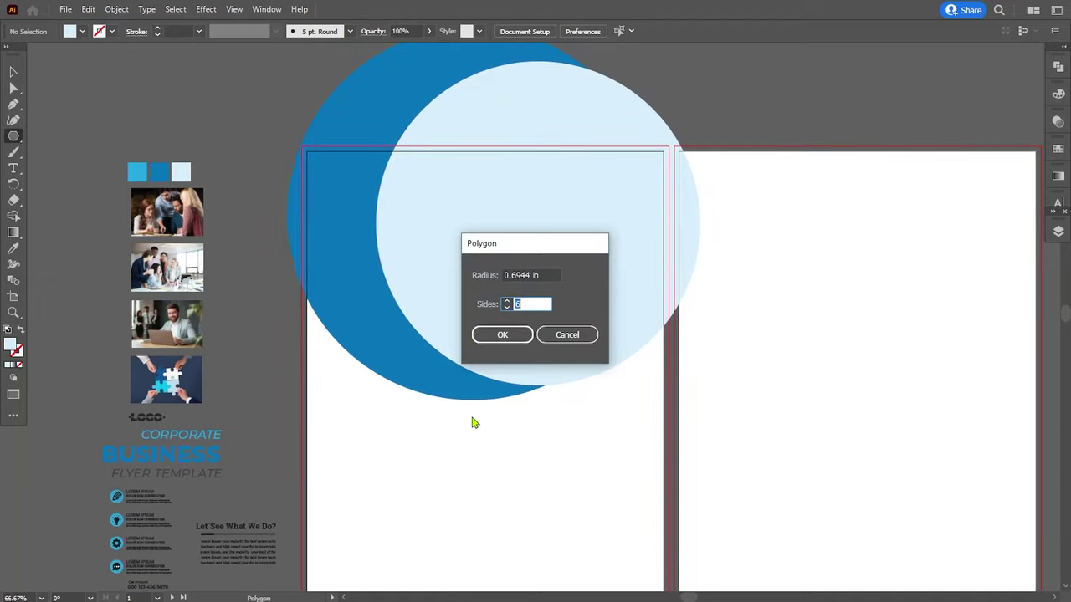
left_click(519, 334)
left_click(13, 73)
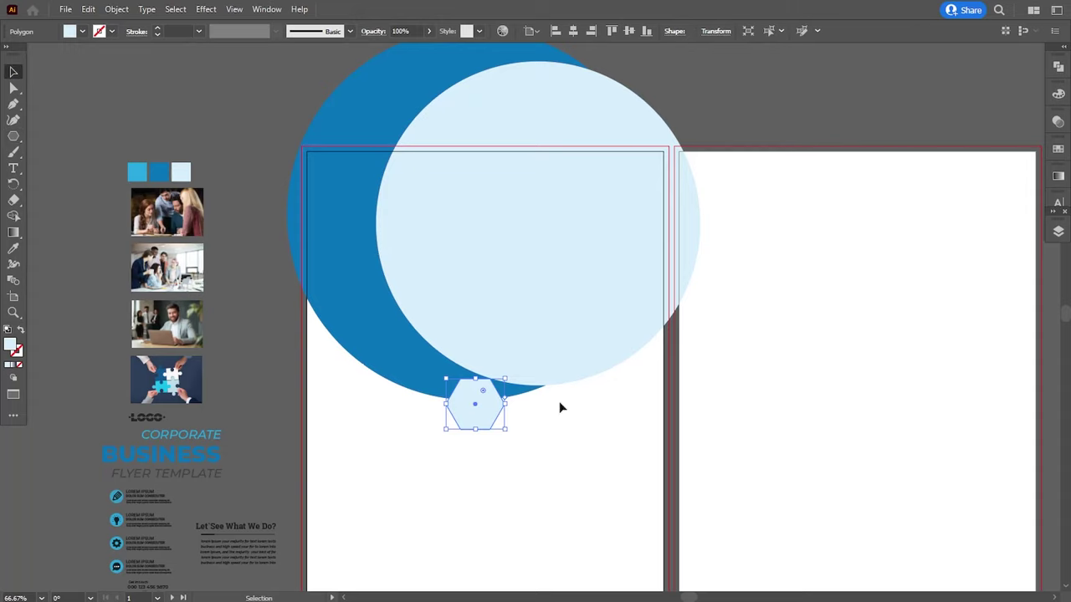
left_click_drag(510, 371, 523, 450)
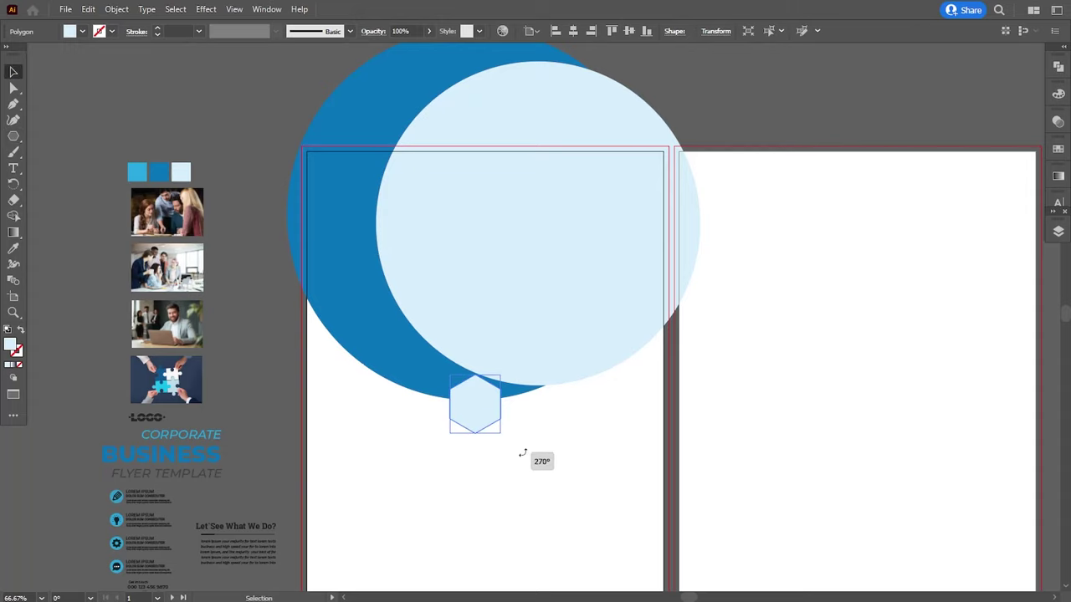
left_click_drag(500, 376, 541, 342)
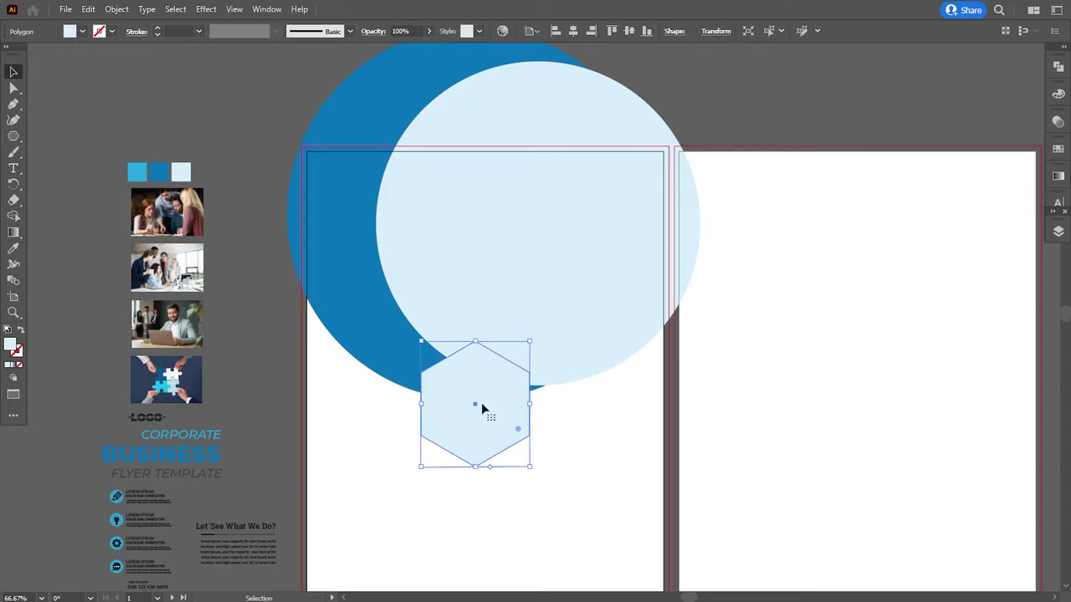
left_click_drag(481, 401, 485, 320)
Step: Fill the hexagon with blue-grey 5d8da8
double_click(9, 346)
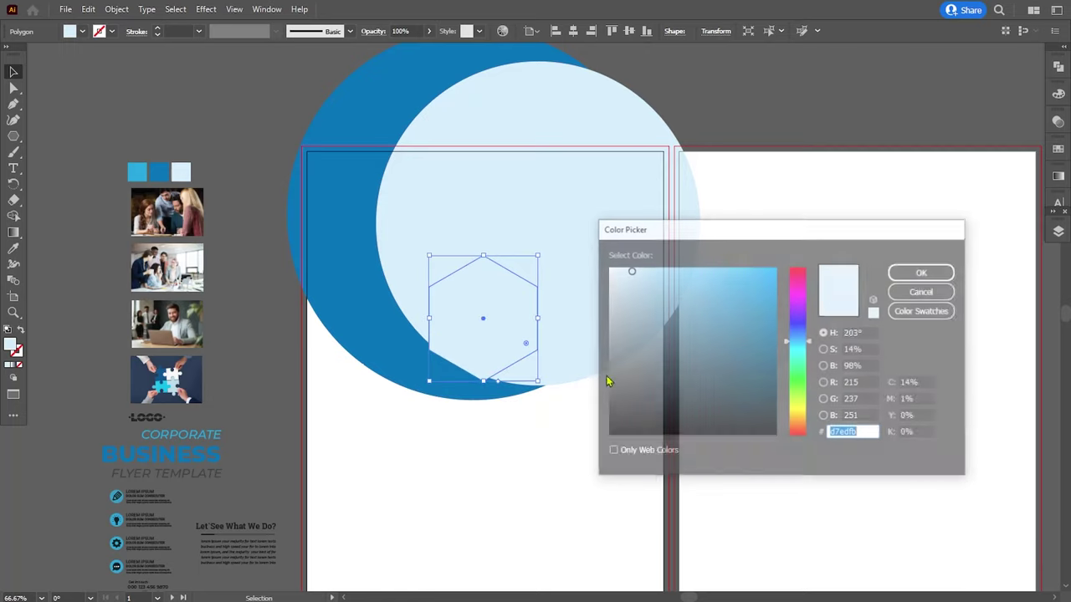
left_click(683, 323)
left_click(923, 271)
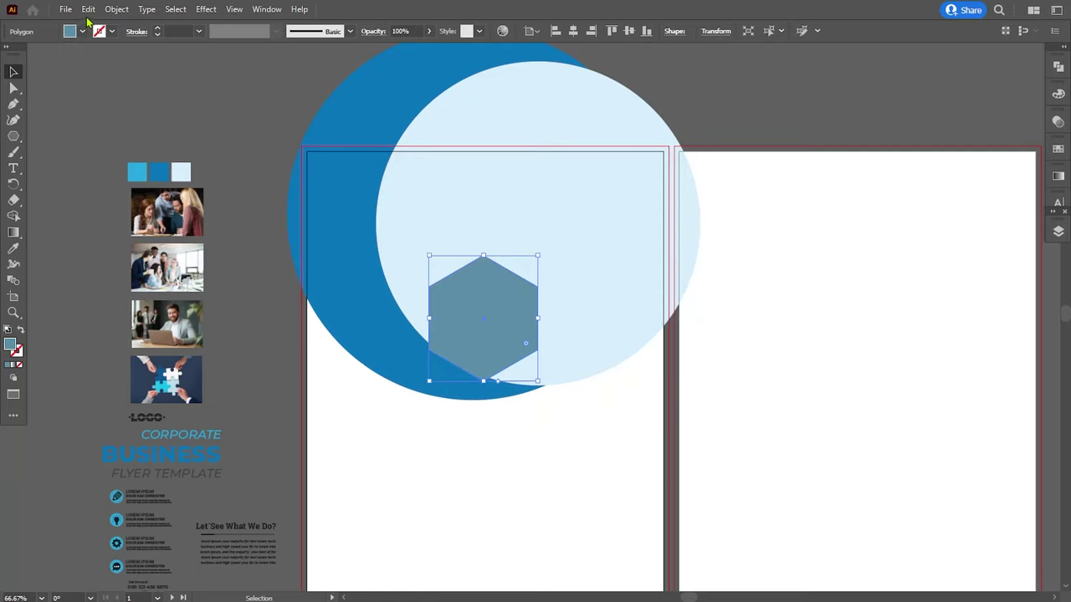
Step: Paste an enlarged copy of the hexagon behind it to form a border
left_click(88, 9)
left_click(101, 72)
left_click(88, 9)
left_click(123, 117)
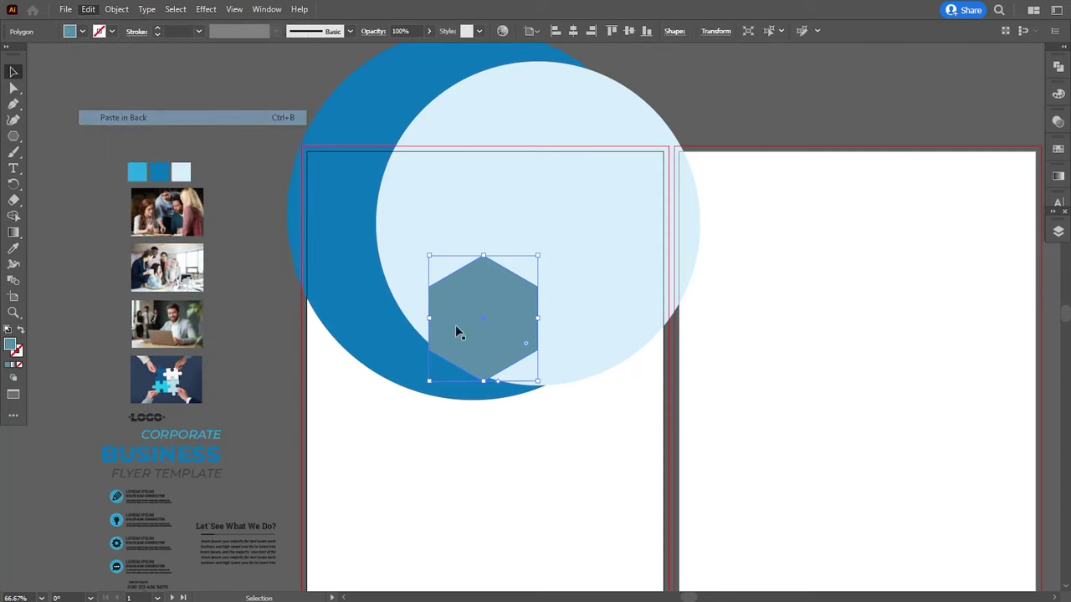
left_click_drag(537, 255, 546, 245)
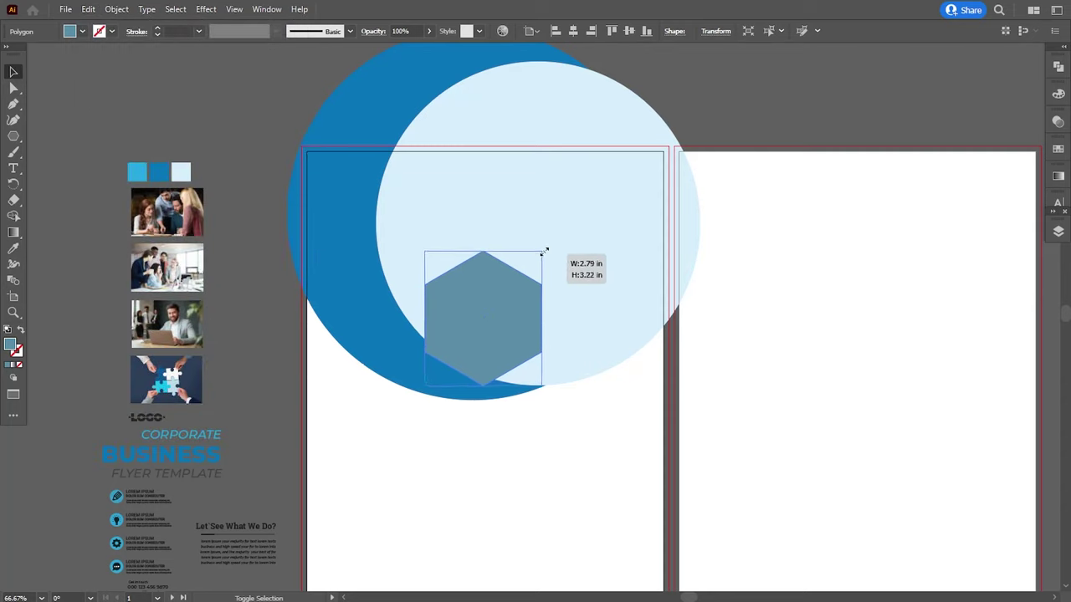
Step: Recolour the front hexagon light grey a1acb2, then select both hexagons
left_click(490, 308)
double_click(10, 344)
left_click(623, 318)
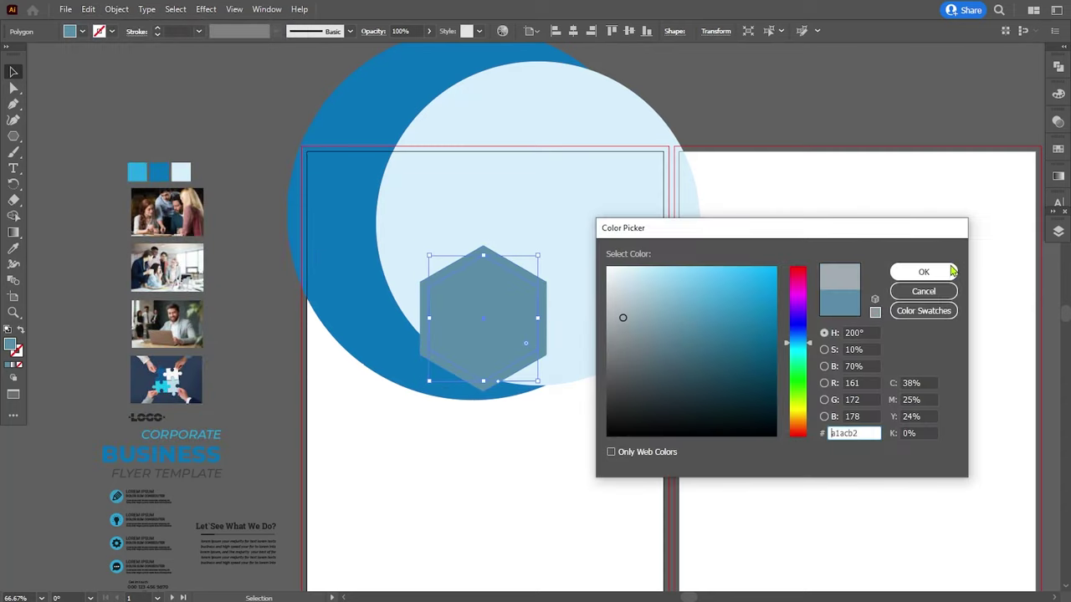
left_click(952, 271)
left_click(519, 465)
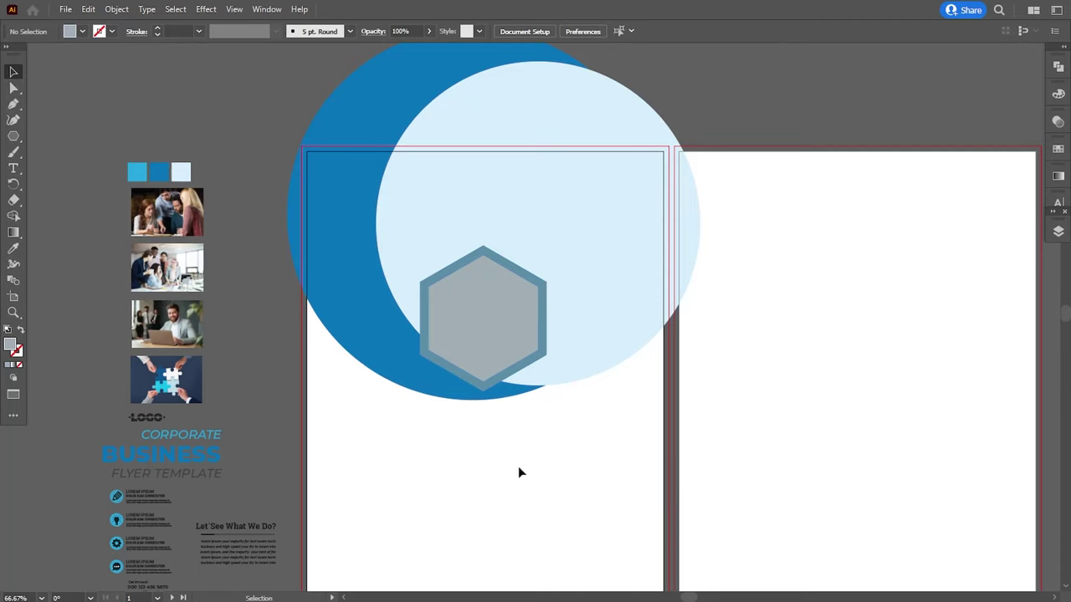
left_click(473, 356)
left_click(423, 336, "shift")
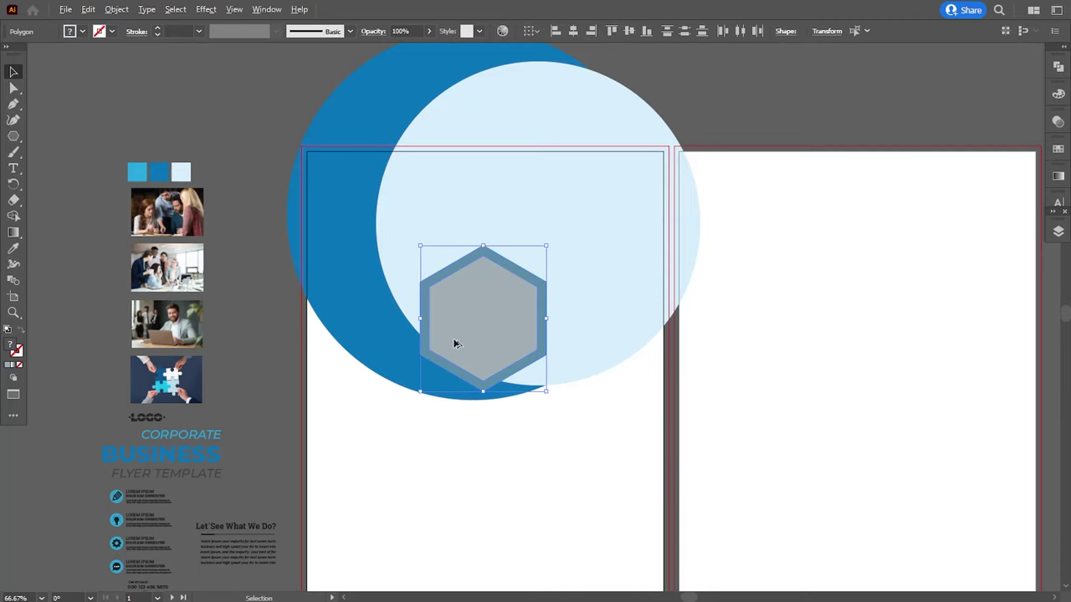
Step: Alt-drag copies of the framed hexagon to its upper left and upper right
left_click_drag(449, 327, 386, 227)
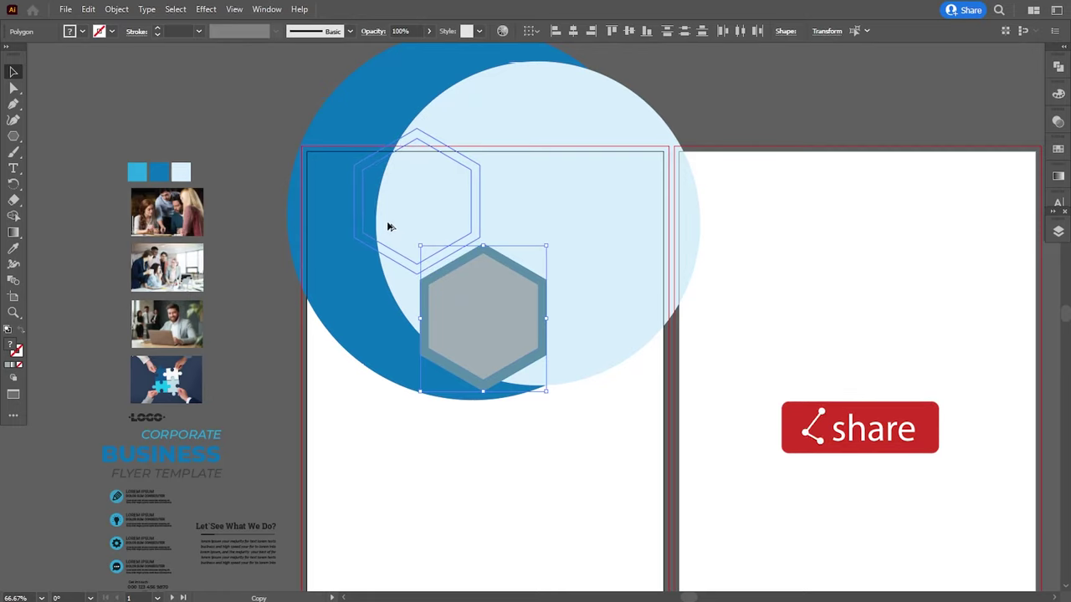
left_click_drag(386, 227, 549, 227)
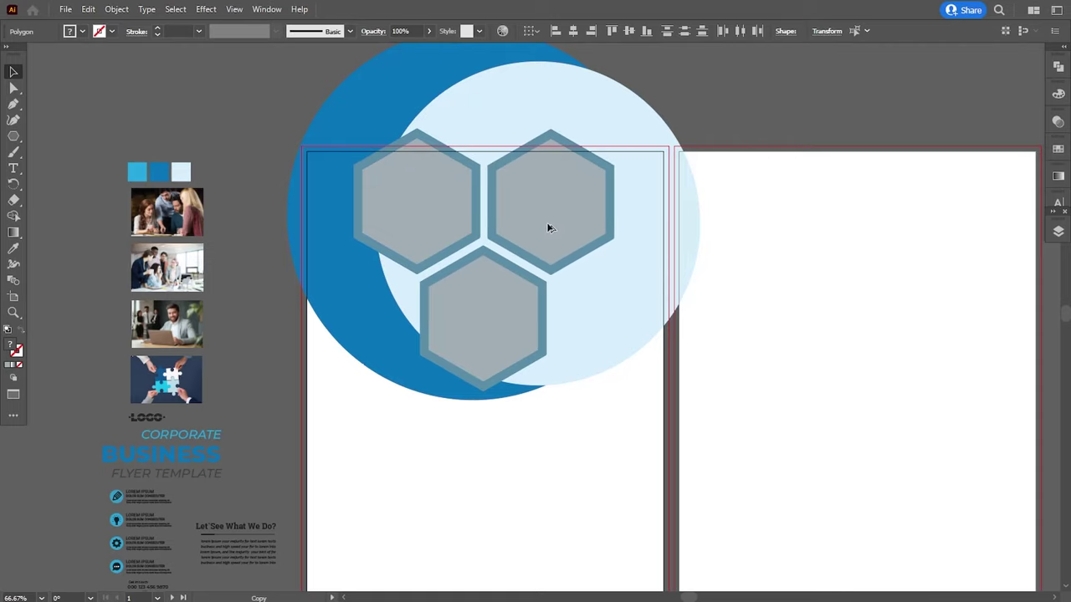
left_click_drag(548, 228, 549, 228)
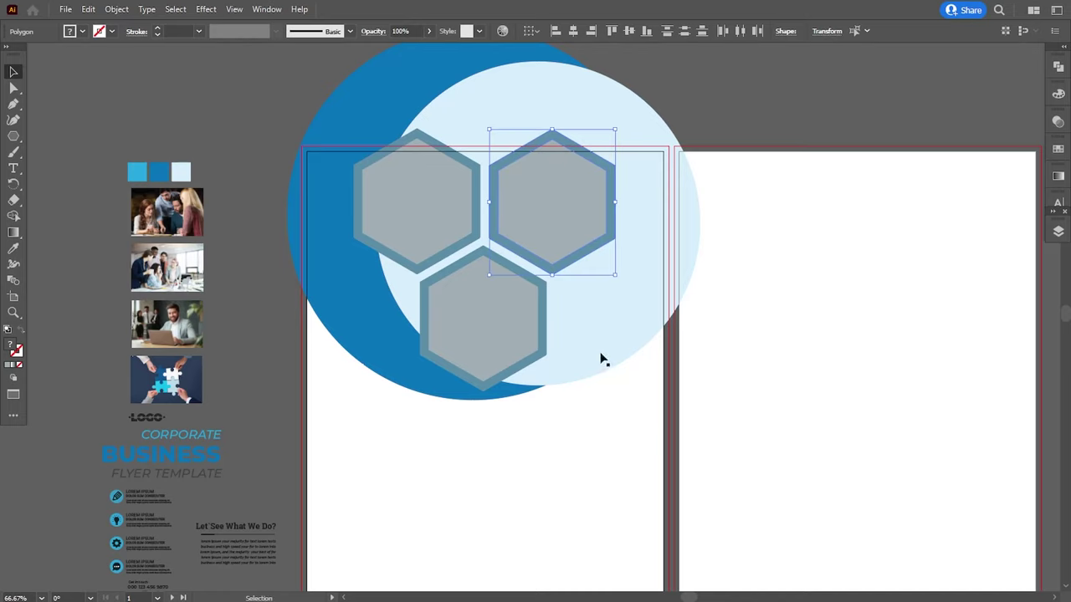
Step: Move the three hexagons down and fine-tune their size and position with arrow-key nudges
left_click(469, 331)
left_click(403, 265, "shift")
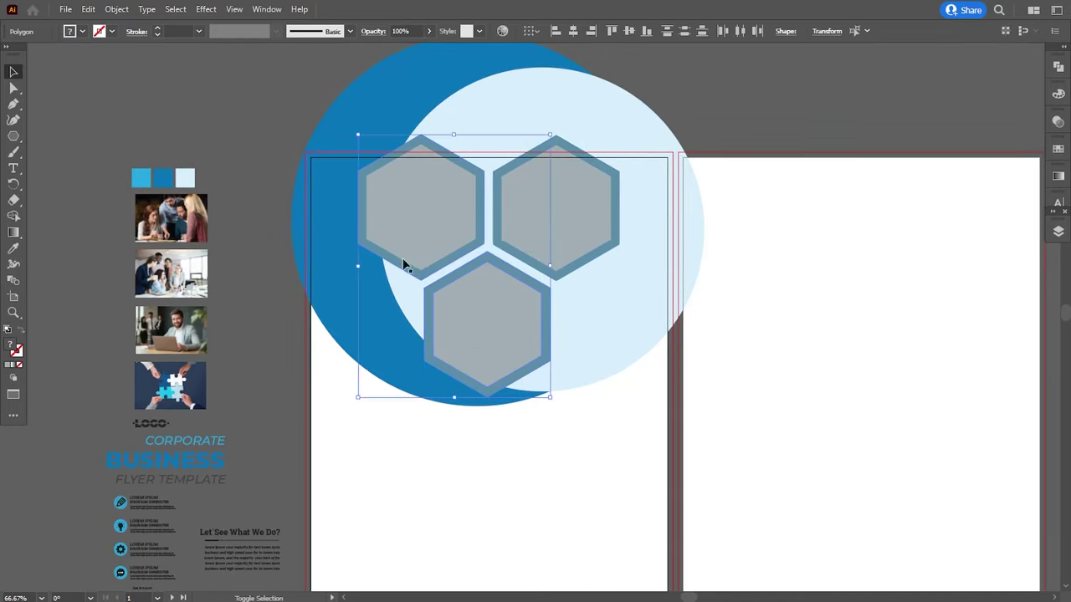
left_click(554, 252, "shift")
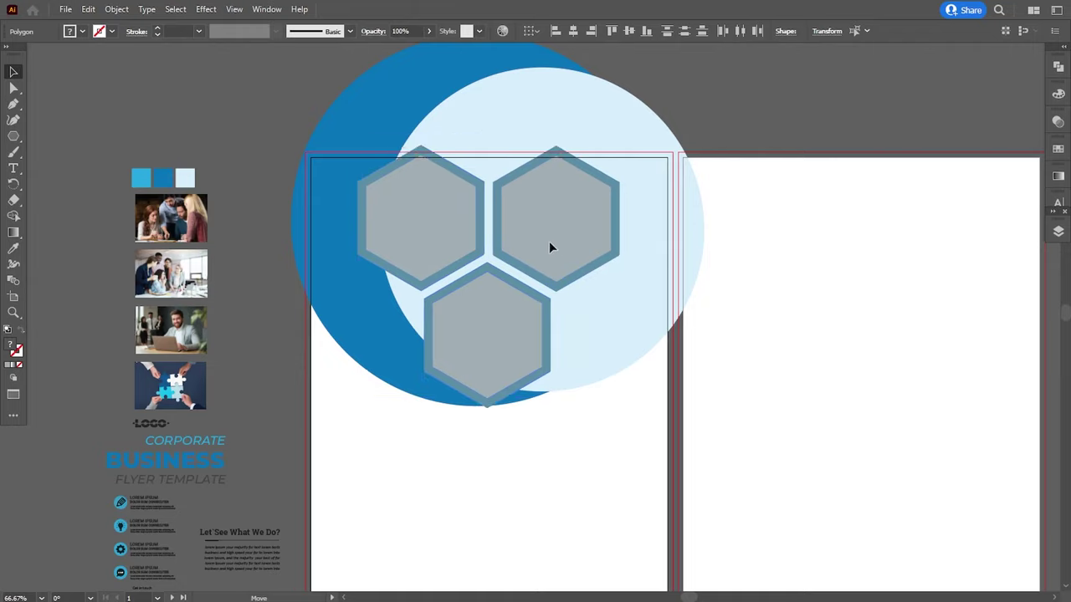
left_click_drag(548, 241, 554, 317)
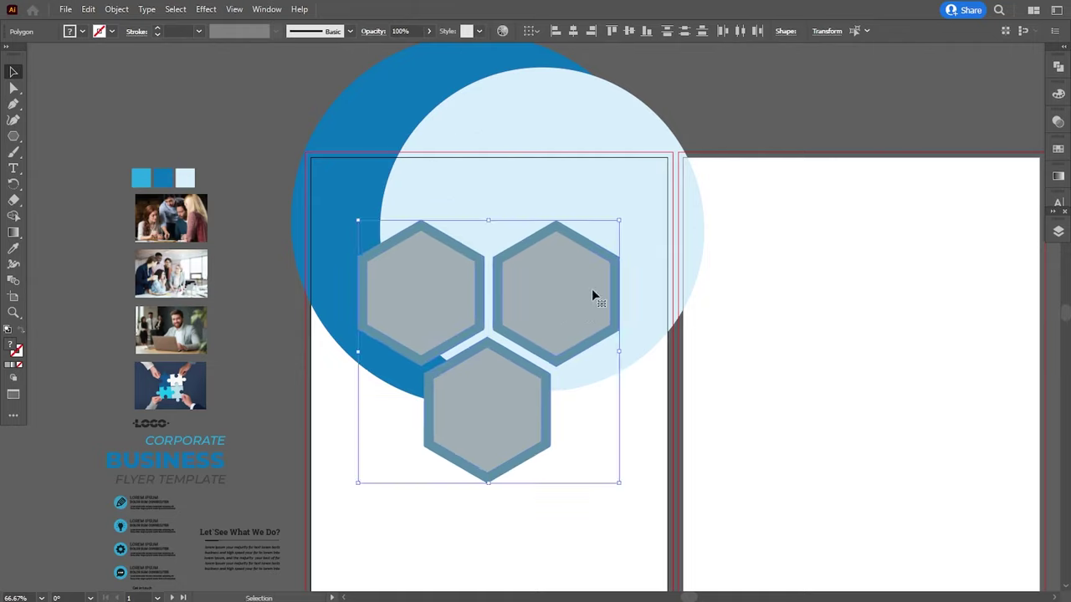
left_click_drag(619, 225, 615, 223)
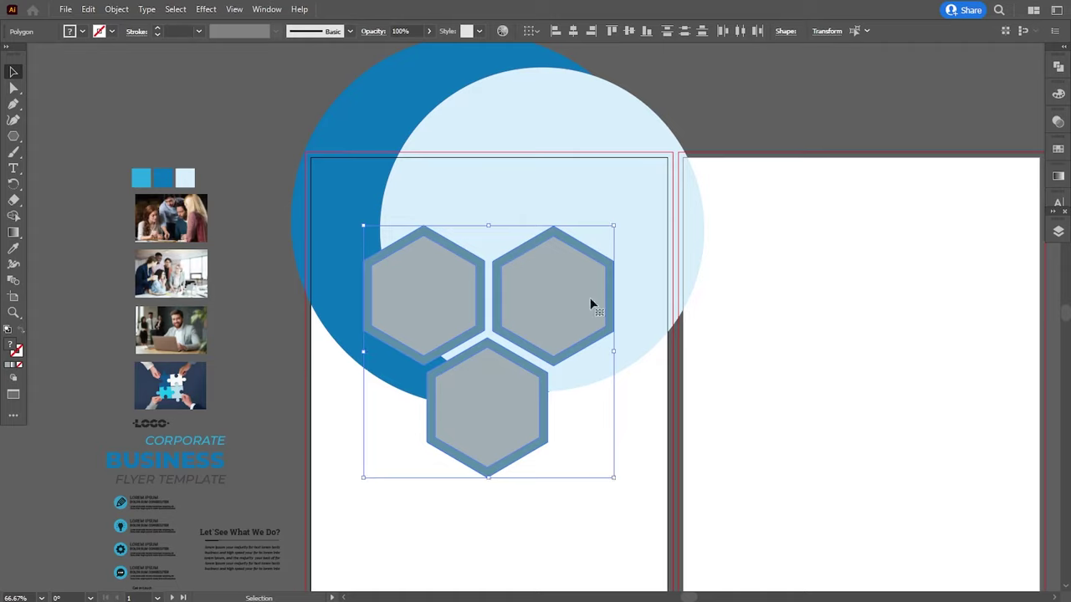
key("shift+Up")
key("shift+Up")
key("shift+Up")
key("shift+Up")
key("shift+Up")
key("shift+Up")
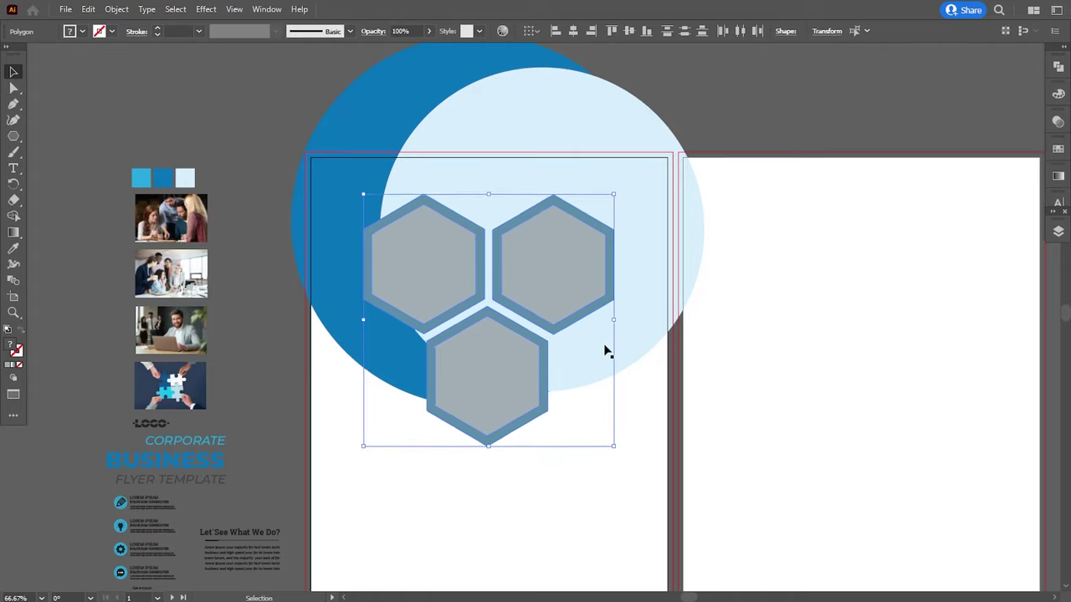
key("shift+Up")
key("Up")
key("Up")
key("Up")
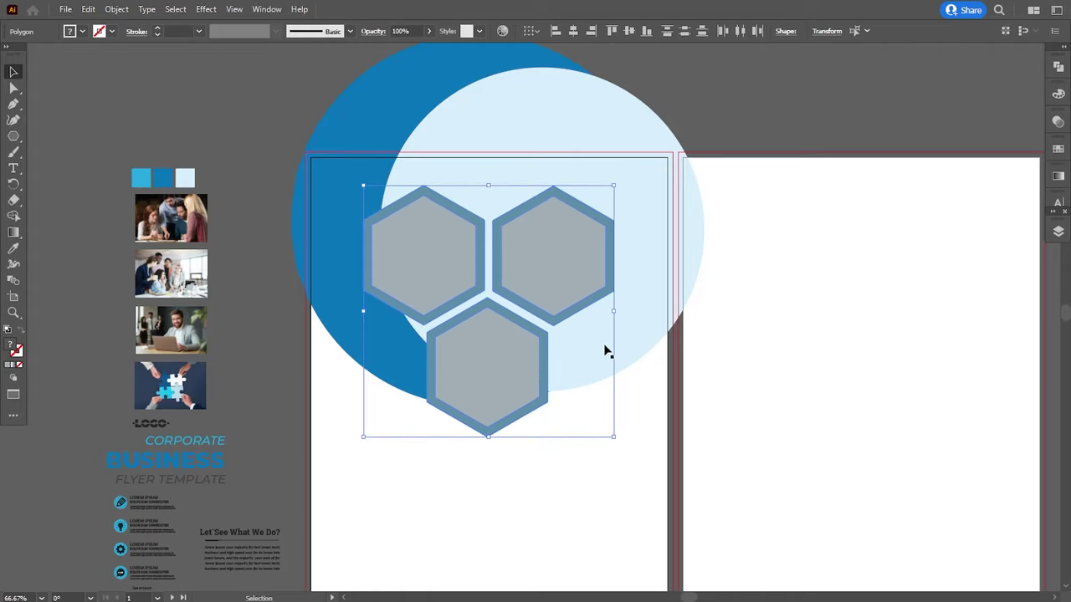
key("Up")
key("Up")
key("Down")
key("Down")
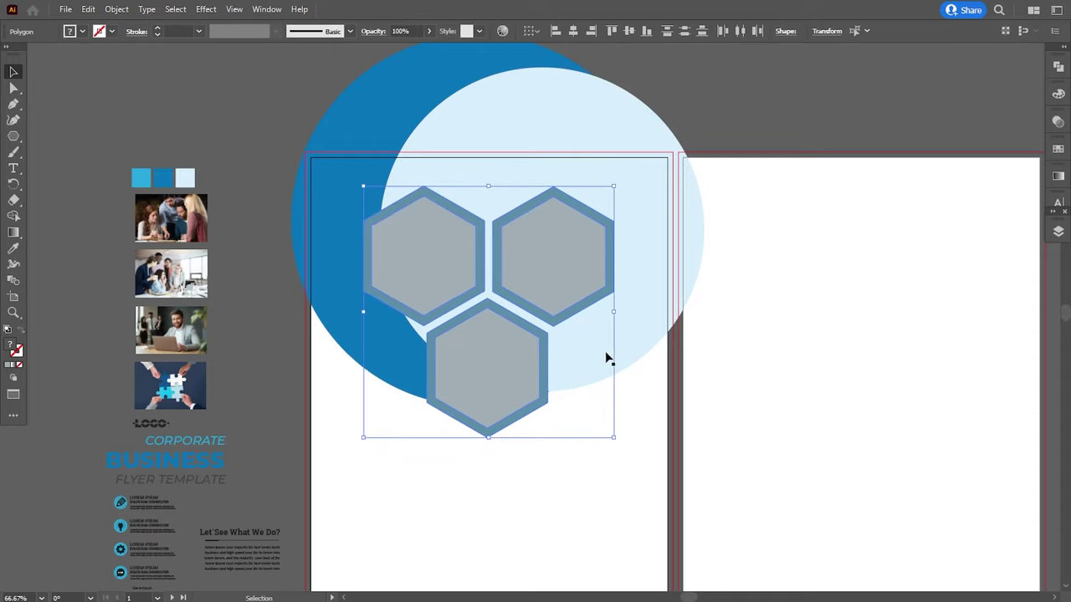
left_click_drag(619, 439, 617, 443)
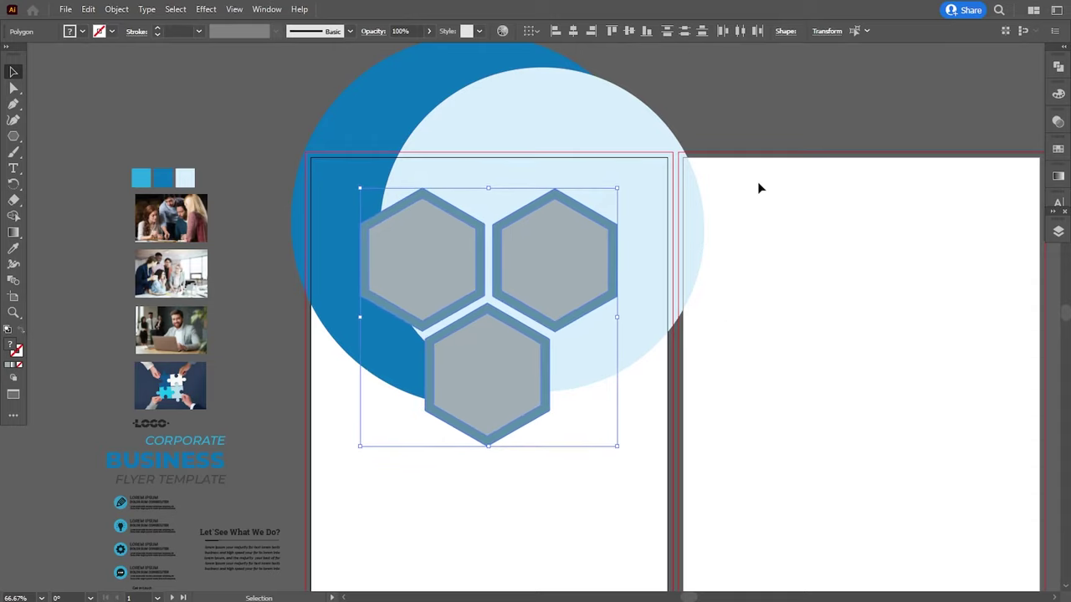
Step: Enlarge the dark blue circle to about 9.38 × 9.06 in
left_click(740, 196)
left_click(430, 388)
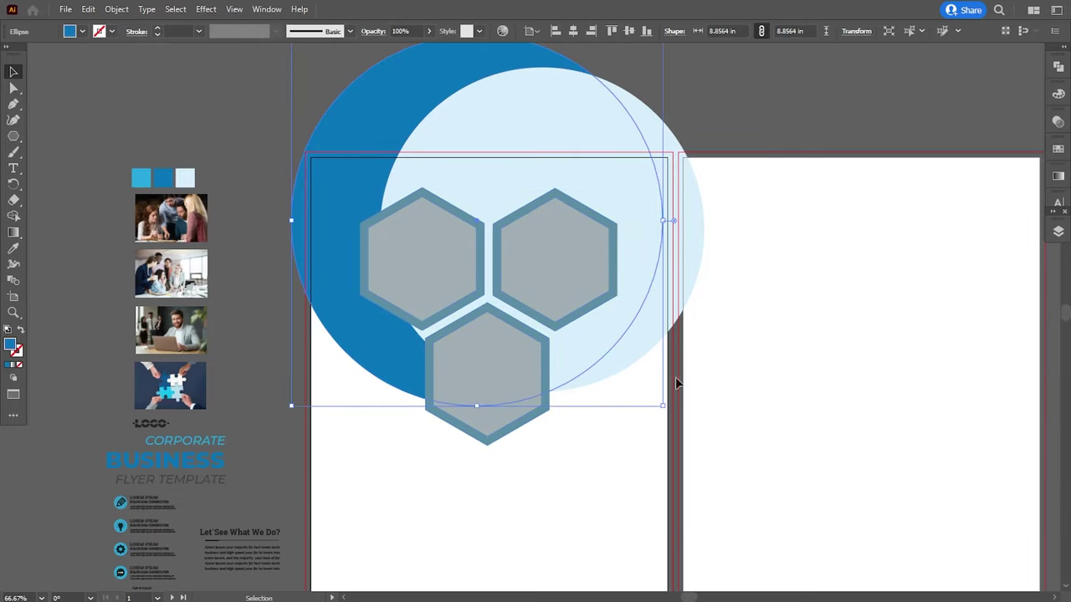
left_click_drag(662, 407, 684, 417)
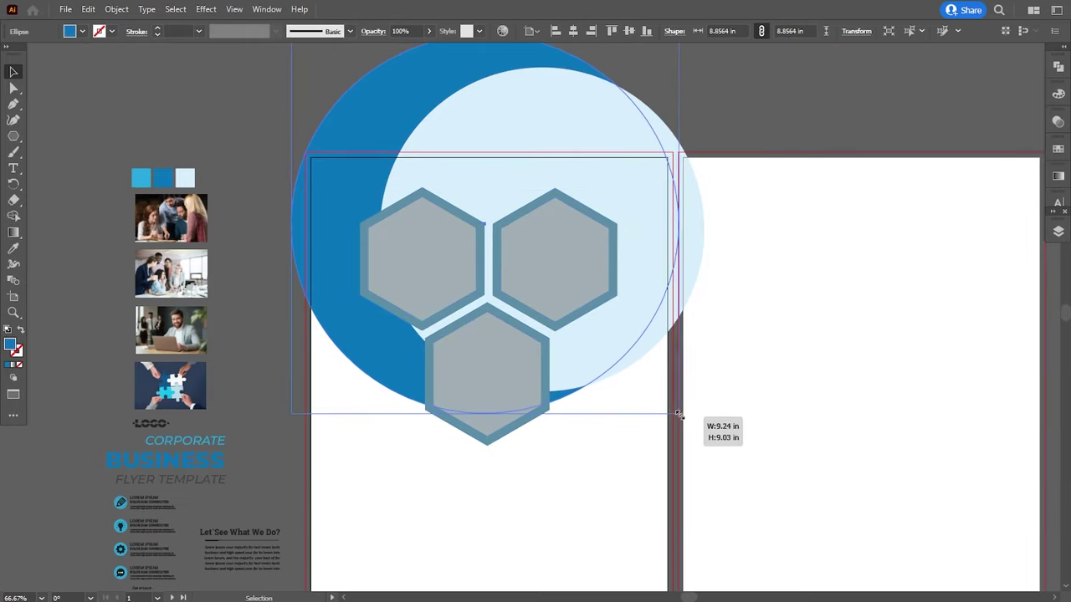
left_click(715, 191)
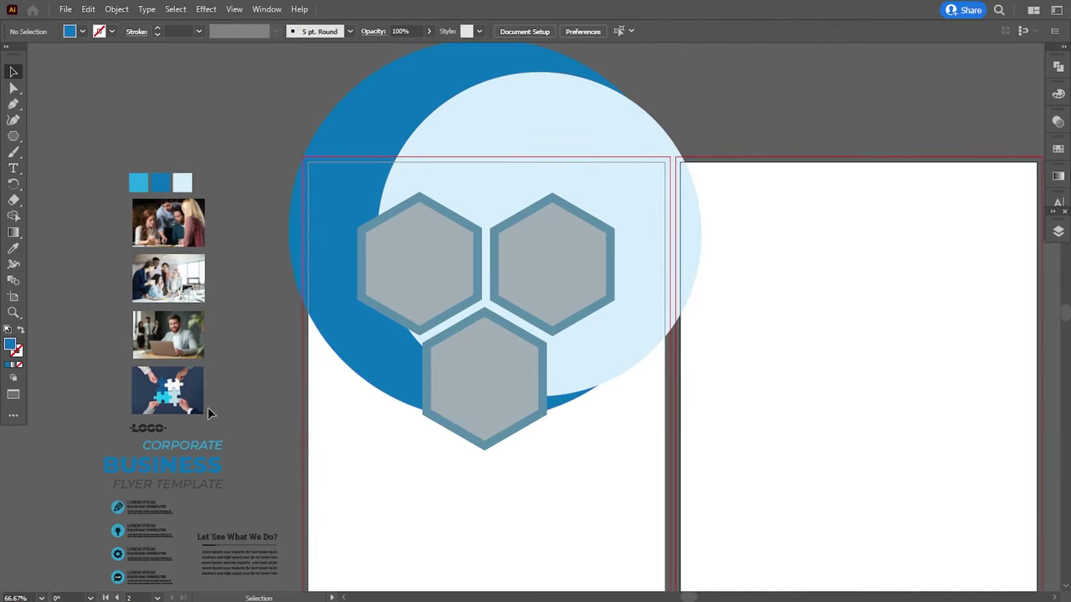
Step: Move the puzzle photo over the top-right hexagon and clip it inside with a clipping mask
left_click_drag(183, 398, 552, 333)
left_click_drag(561, 273, 609, 314)
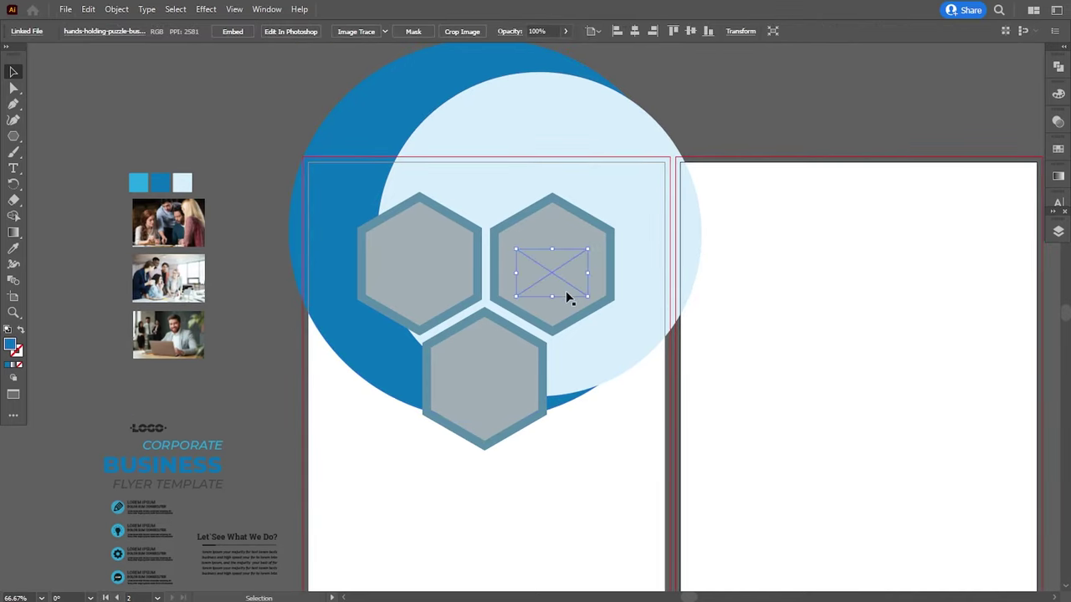
left_click(553, 228, "shift")
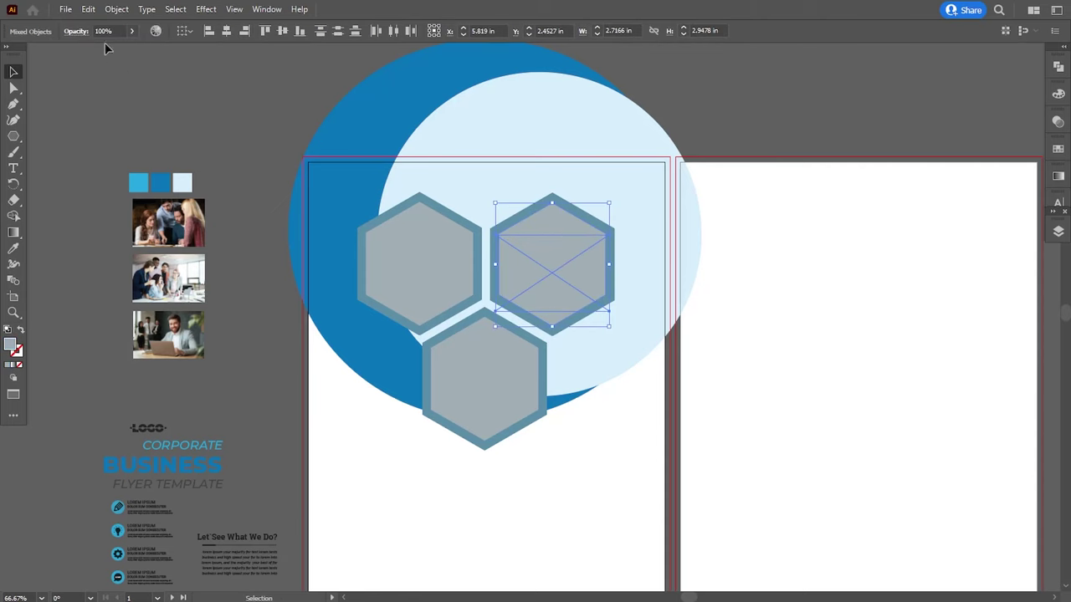
left_click(117, 9)
left_click(317, 479)
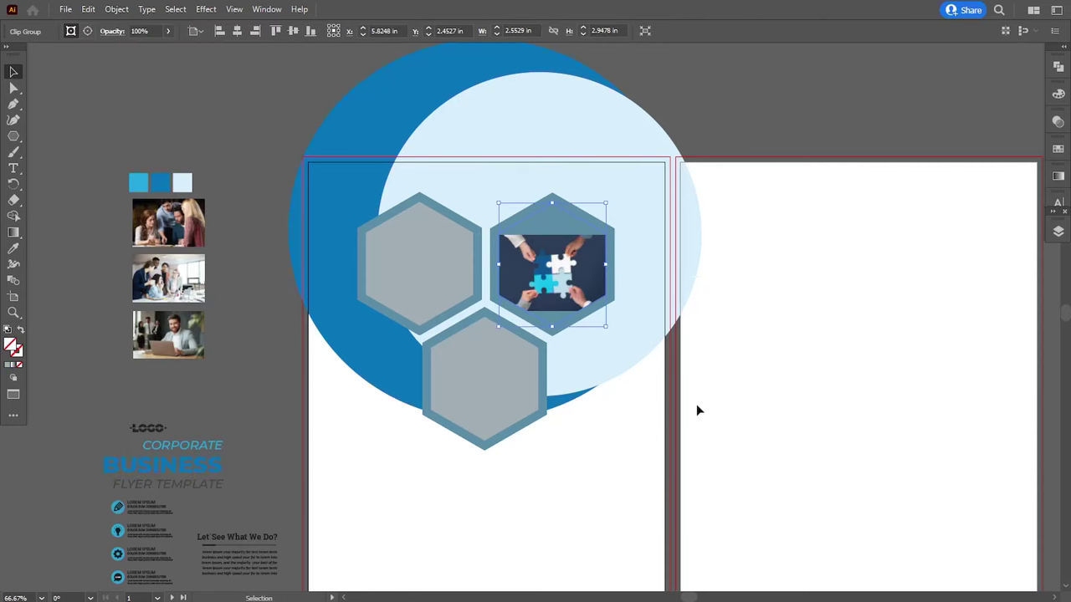
scroll(696, 404, "up", 2)
mouse_move(681, 383)
left_mouse_down()
mouse_move(808, 346)
mouse_move(819, 325)
left_mouse_up()
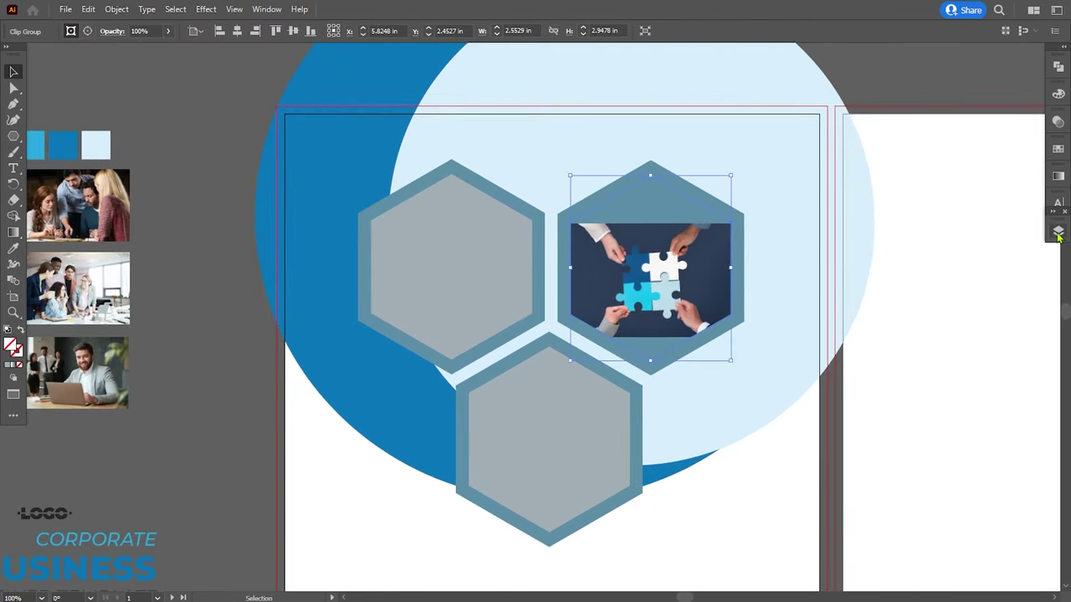
Step: Enlarge the puzzle photo and nudge it up so it fills the hexagon
left_click(1058, 231)
left_click(853, 179)
left_click(868, 193)
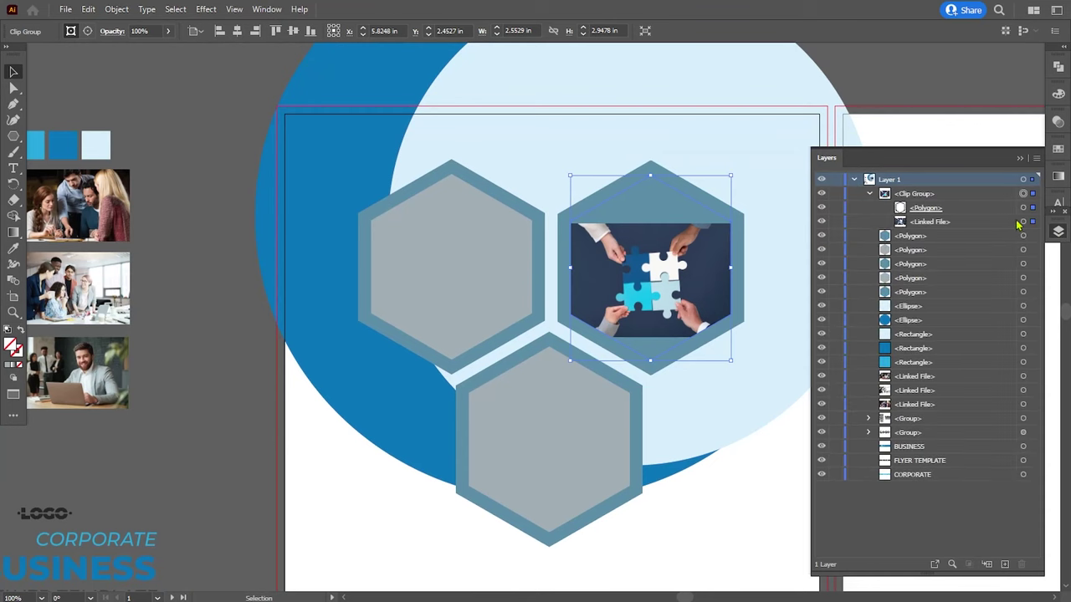
left_click(1022, 222)
left_click_drag(736, 340, 783, 378)
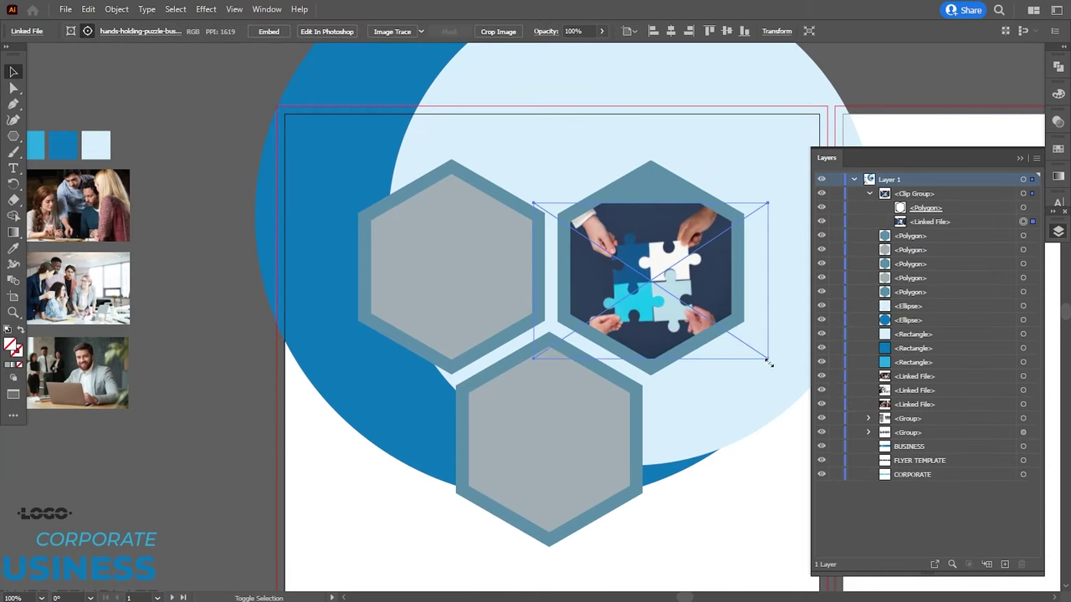
key("Up")
key("Up")
key("Up")
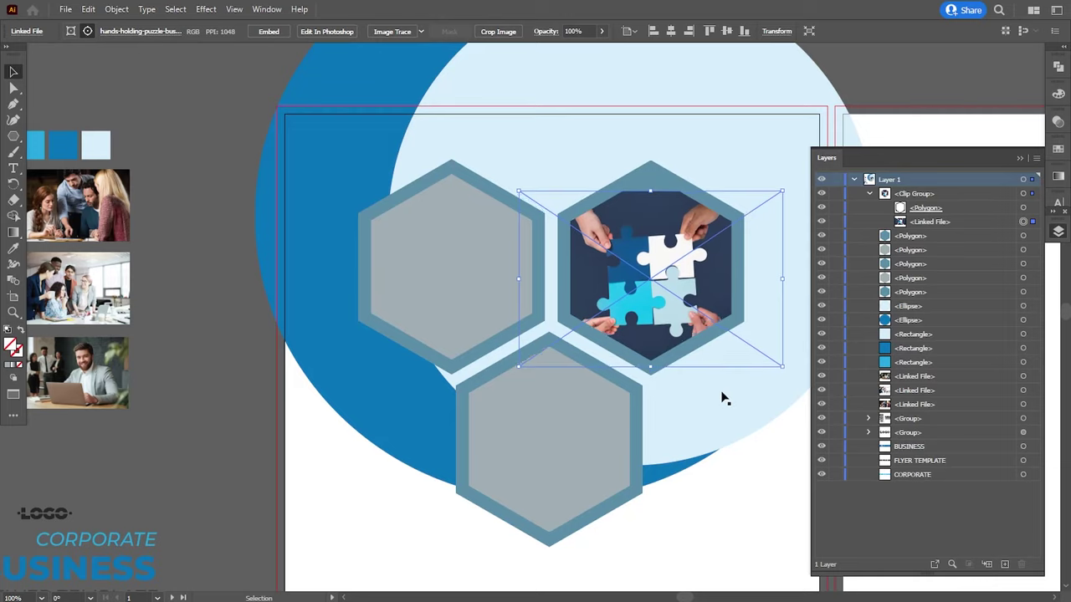
key("Up")
key("Up")
key("Up")
key("Up")
key("Up")
key("Up")
left_click_drag(784, 356, 792, 367)
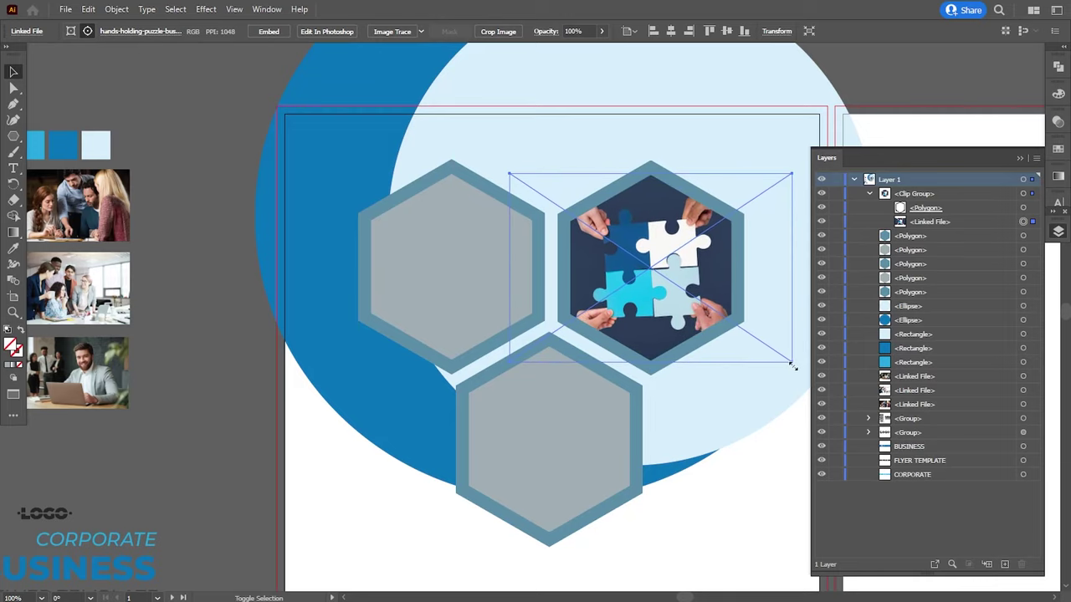
left_click(889, 76)
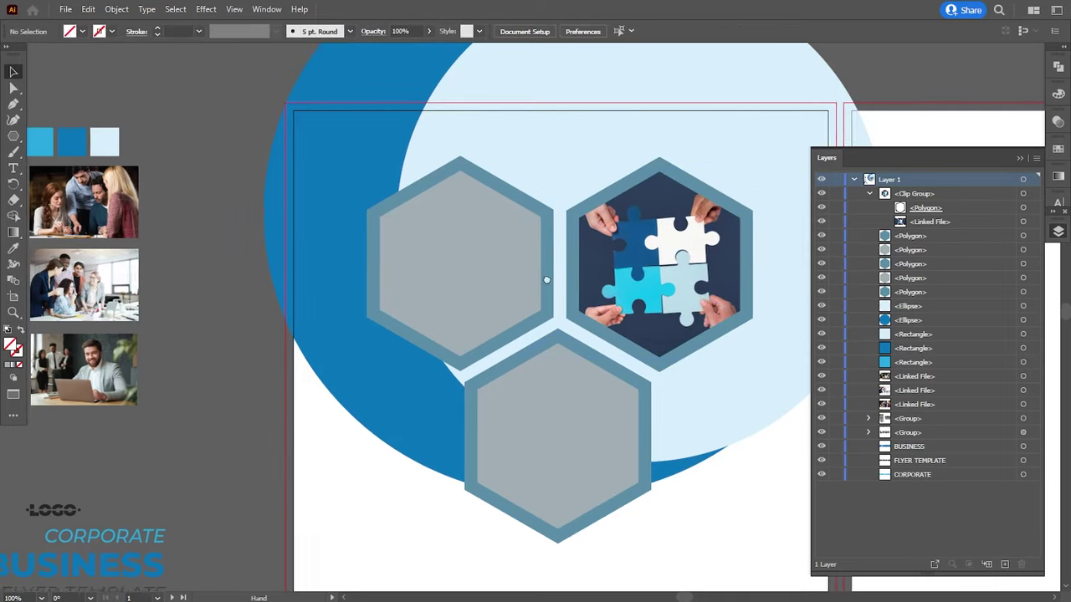
Step: Clip the colleagues photo to the left hexagon and select the photo inside the clip group
left_click(467, 269)
left_click(116, 9)
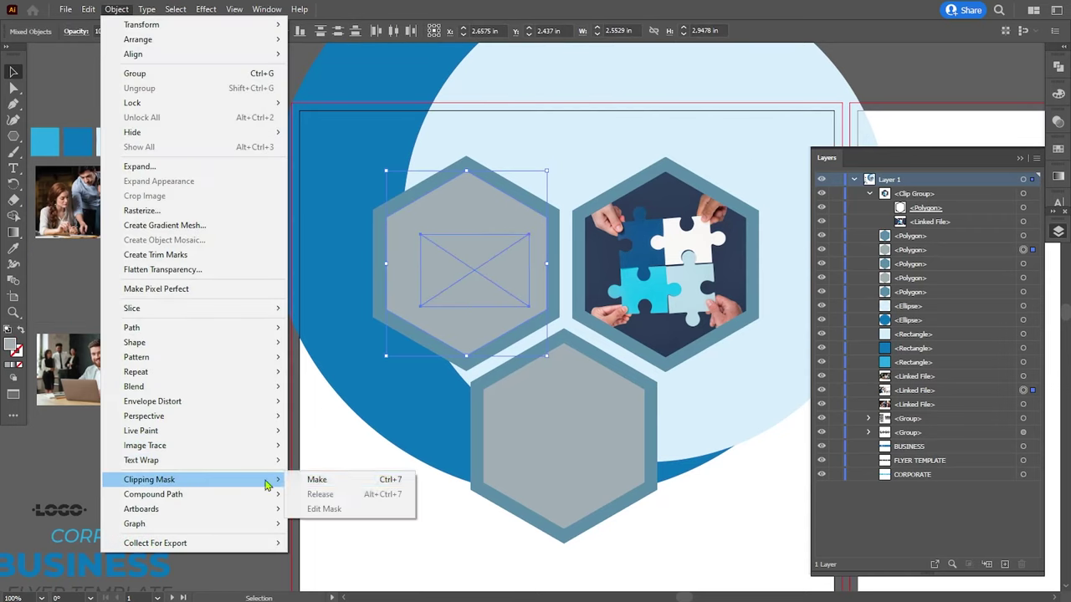
left_click(318, 479)
left_click(869, 249)
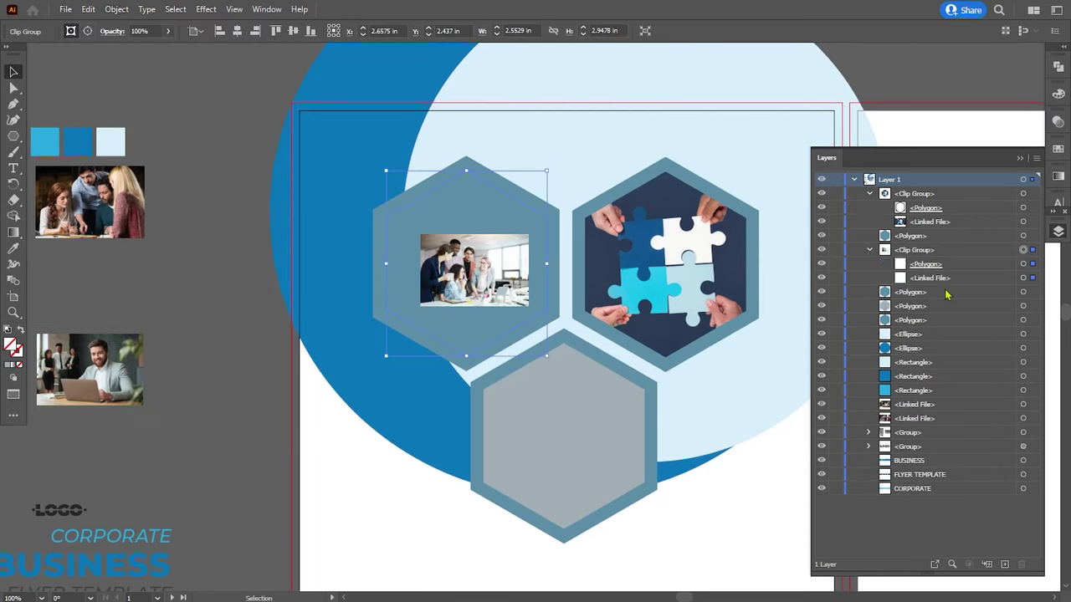
left_click(1023, 277)
Step: Enlarge the photo and nudge it up and right to fill the left hexagon
mouse_move(529, 309)
left_mouse_down()
mouse_move(626, 398)
mouse_move(614, 398)
left_mouse_up()
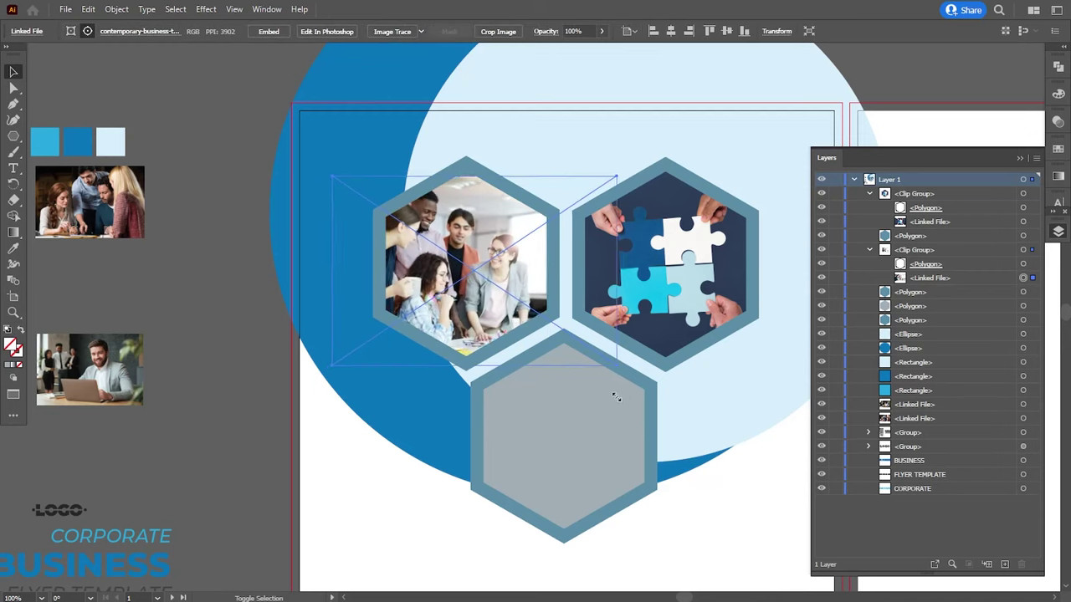
key("Up")
key("Up")
key("Up")
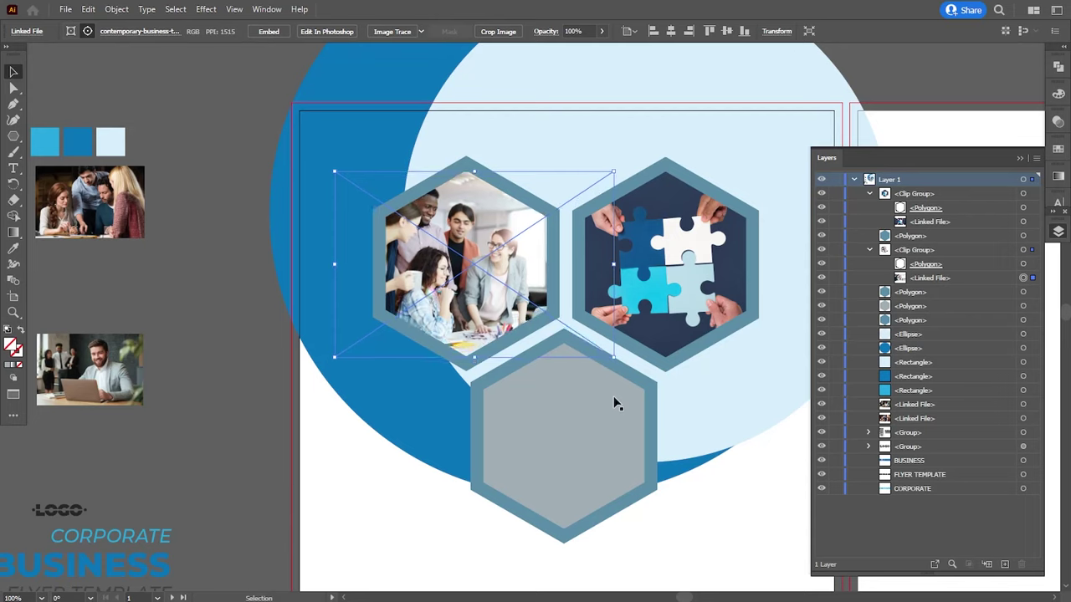
key("Up")
key("Right")
key("Right")
key("Right")
key("Right")
key("Right")
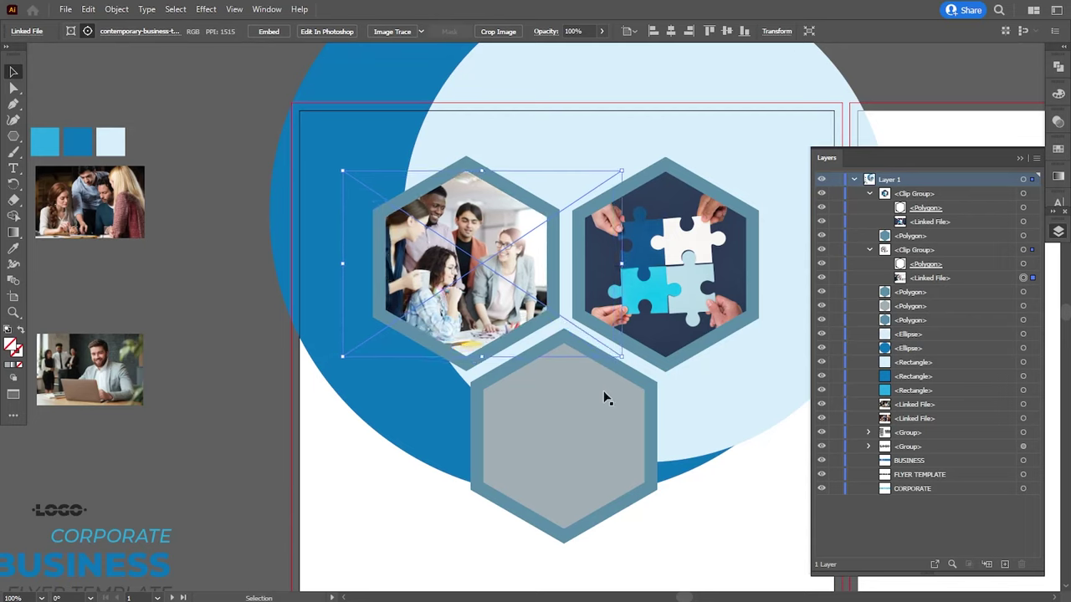
key("Right")
left_click_drag(626, 357, 634, 362)
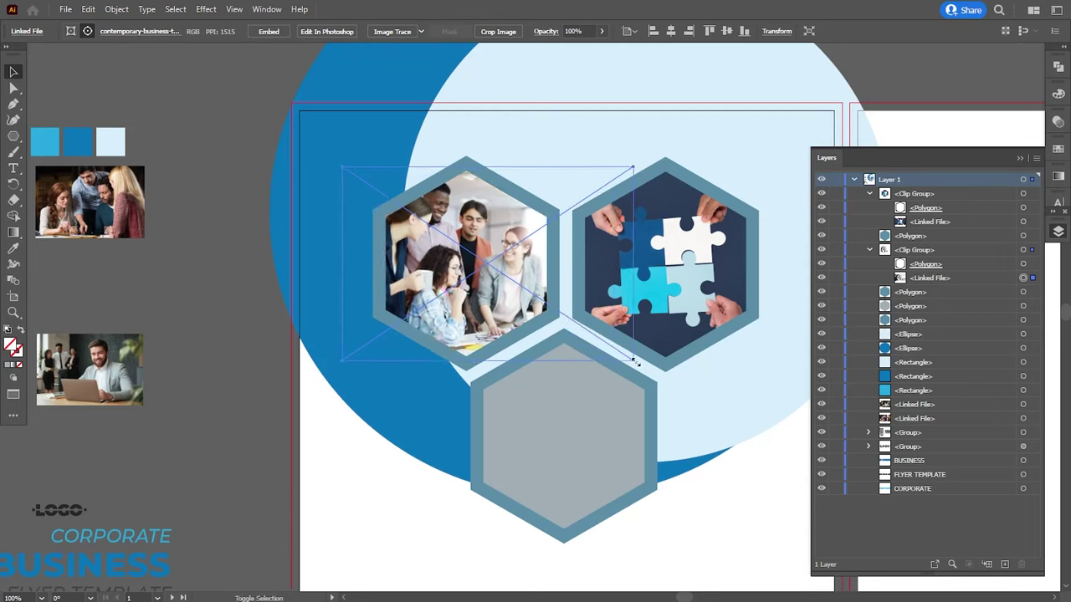
key("Right")
key("Right")
key("Right")
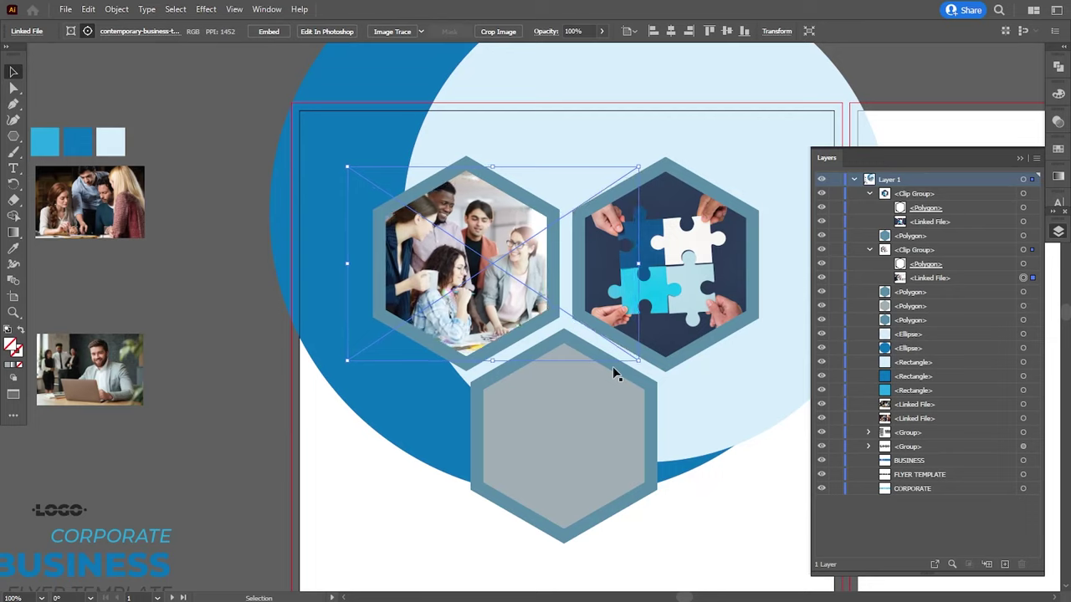
key("Right")
key("Right")
key("Right")
key("Right")
key("Right")
key("Right")
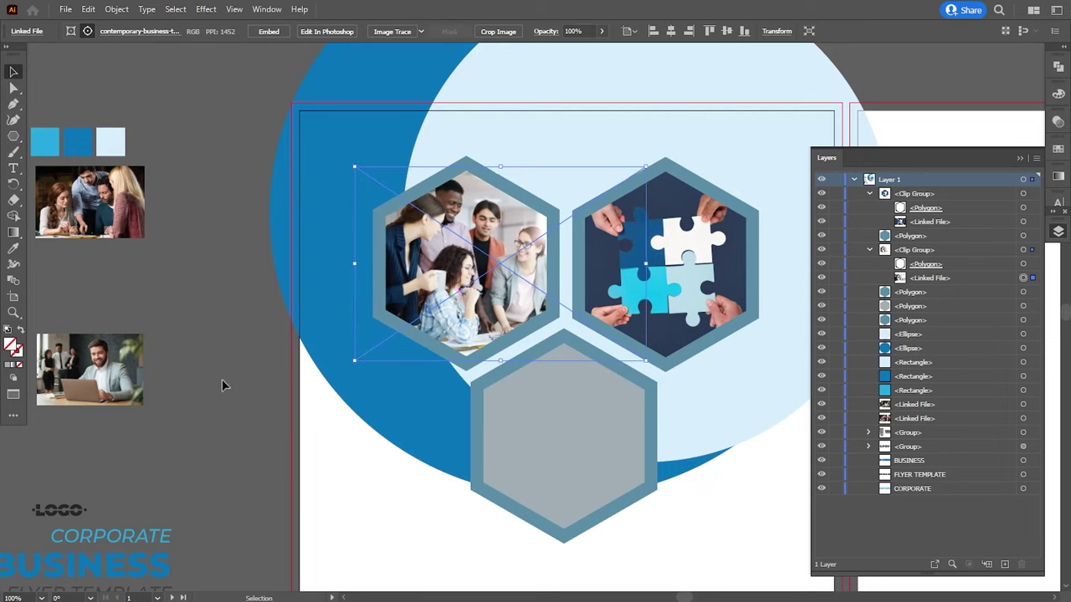
left_click(221, 379)
Step: Move the desk team photo over the bottom hexagon and clip it inside
left_click_drag(90, 200, 473, 441)
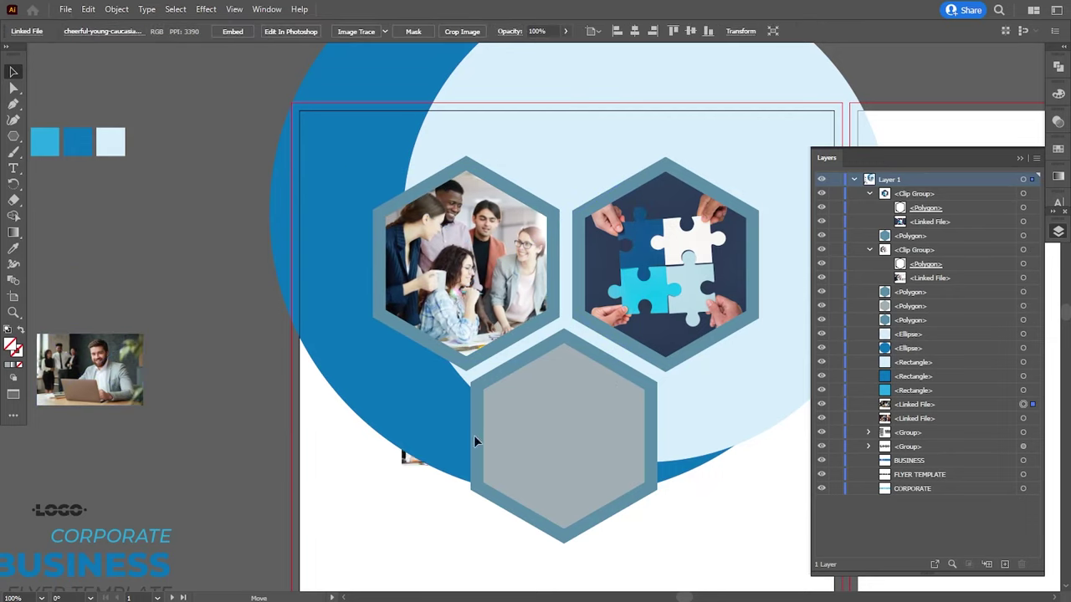
left_click(574, 385, "shift")
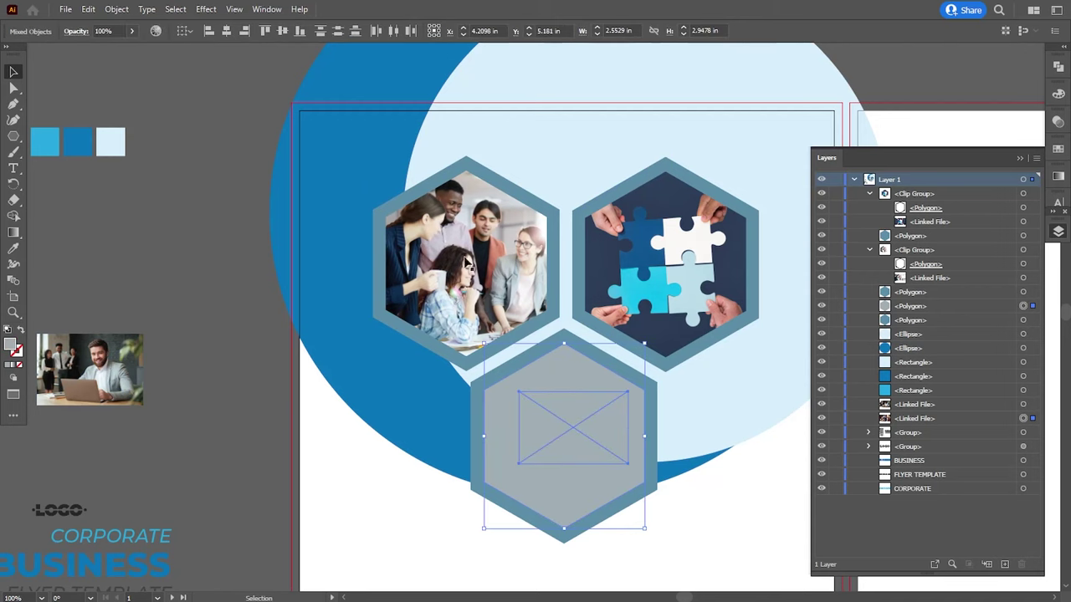
left_click(116, 10)
left_click(311, 475)
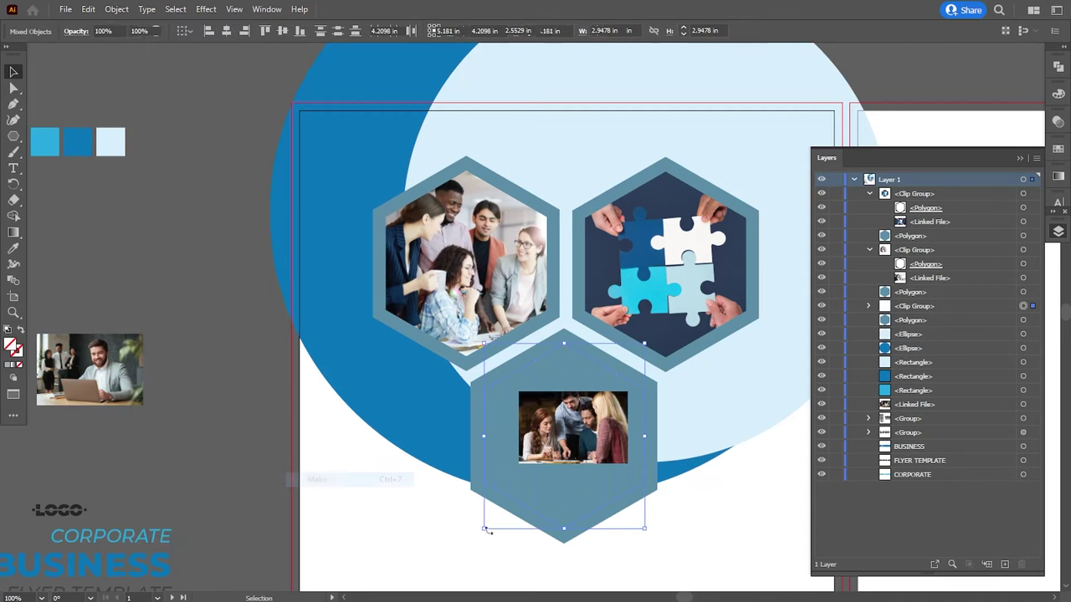
left_click(866, 306)
left_click(1022, 333)
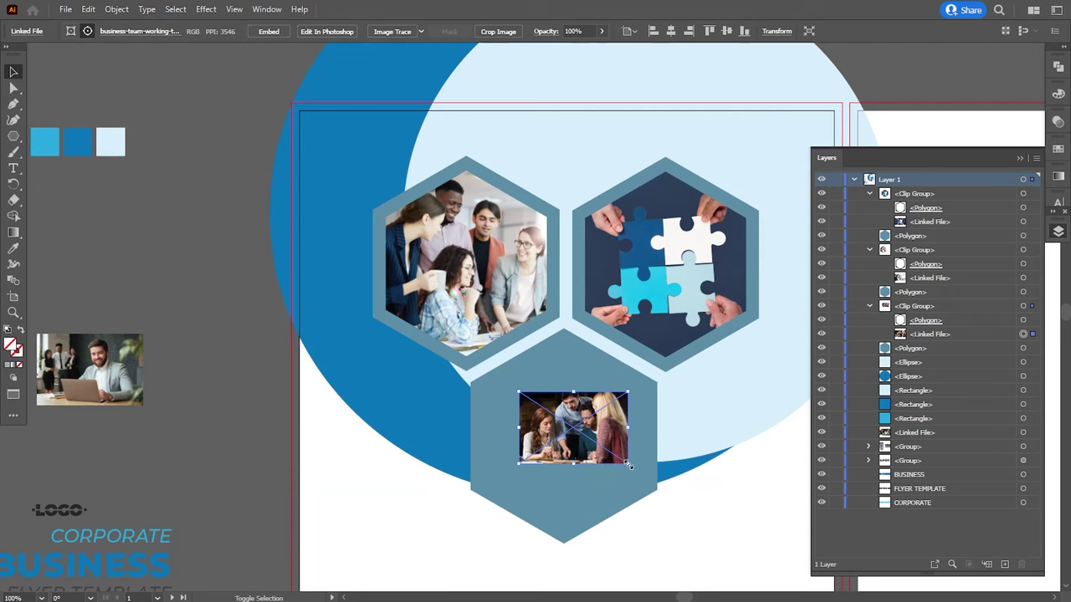
Step: Enlarge the desk photo to fill the bottom hexagon, then view the whole front page
left_click_drag(628, 464, 721, 532)
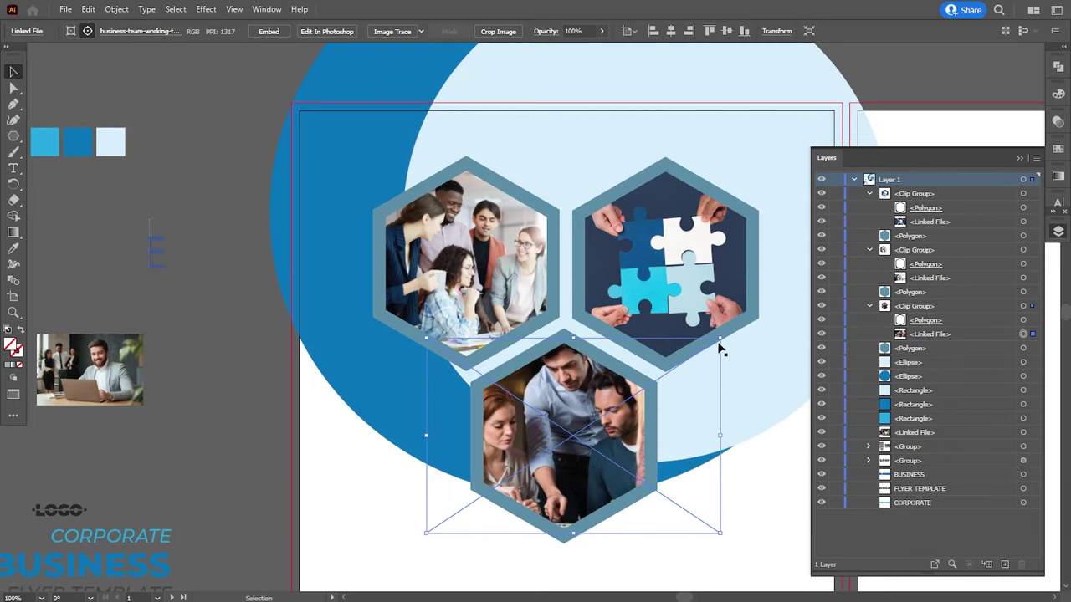
left_click_drag(717, 340, 714, 342)
left_click_drag(718, 340, 720, 338)
left_click(268, 387)
left_click_drag(428, 402, 388, 364)
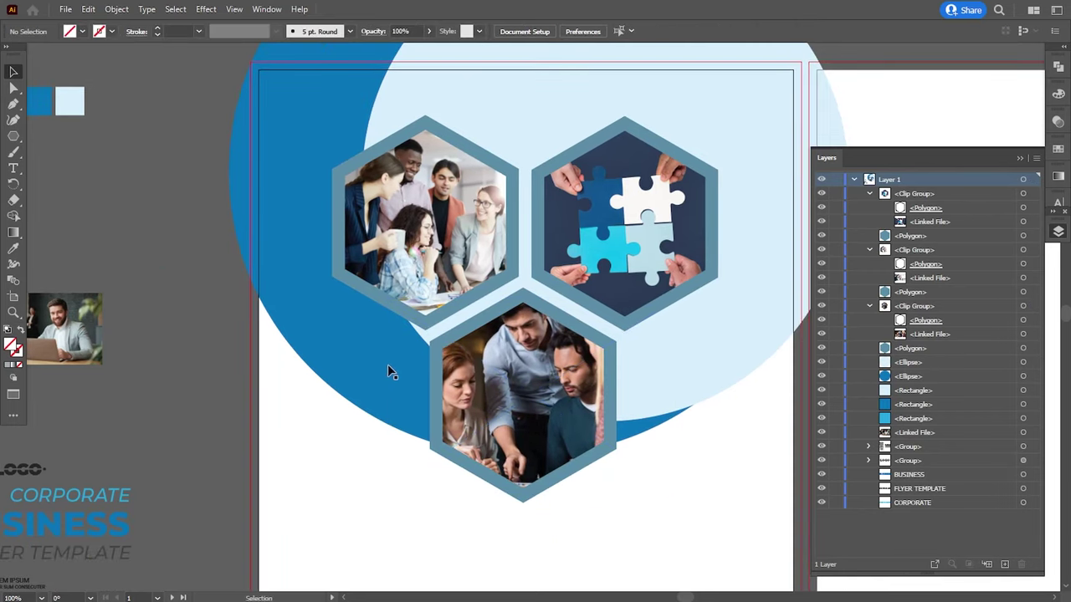
key("ctrl+minus")
mouse_move(438, 413)
left_mouse_down()
mouse_move(397, 382)
mouse_move(391, 412)
mouse_move(408, 402)
left_mouse_up()
scroll(48, 174, "down", 3)
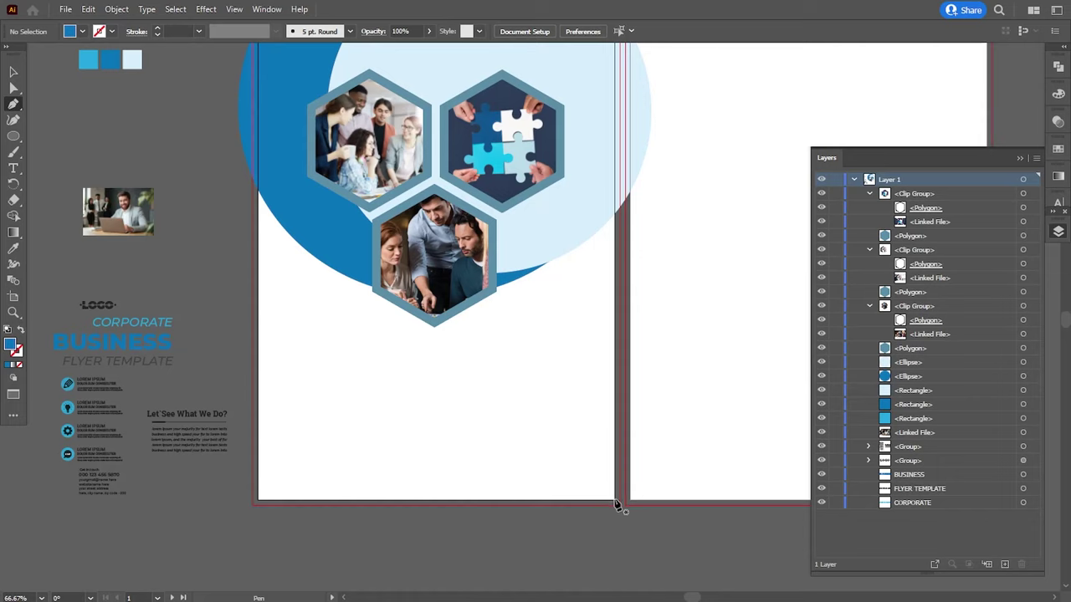
Step: Pen-draw a curved shape from the front page's right edge along its bottom edge
left_click(620, 510)
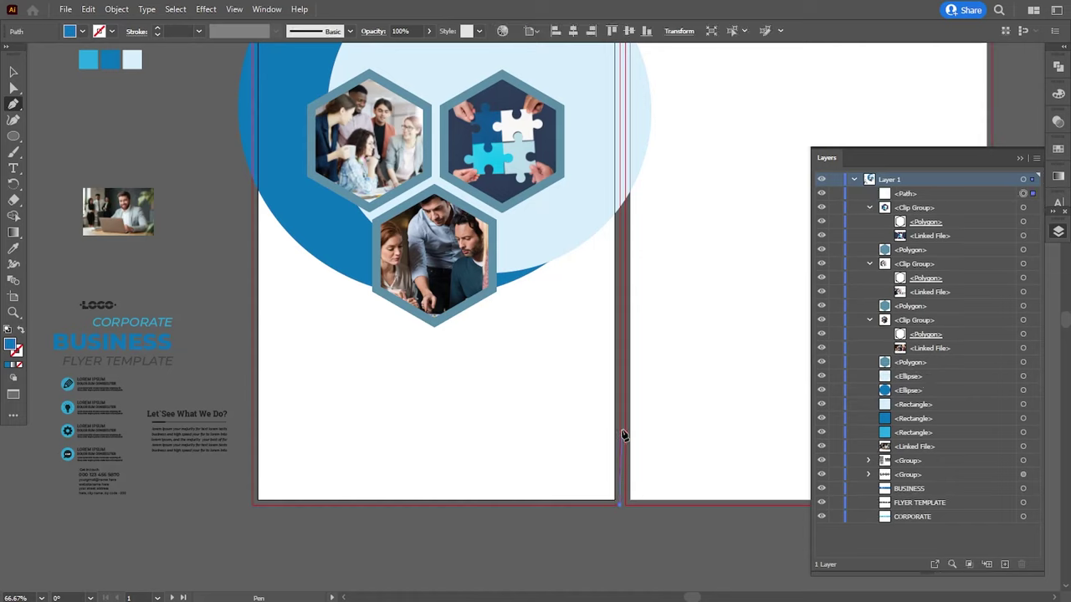
left_click(459, 503)
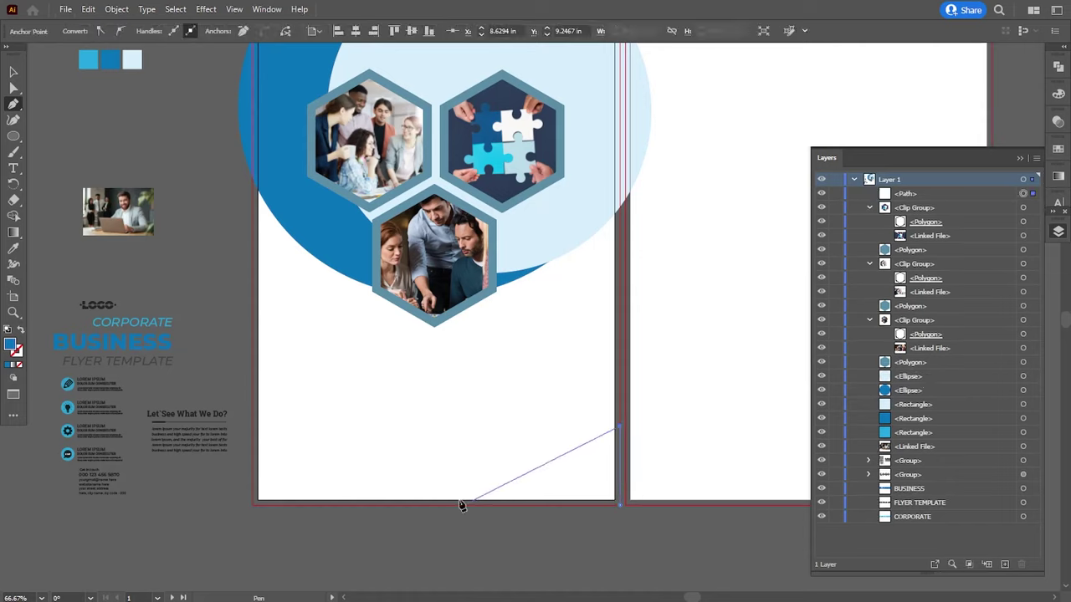
left_click_drag(450, 507, 356, 493)
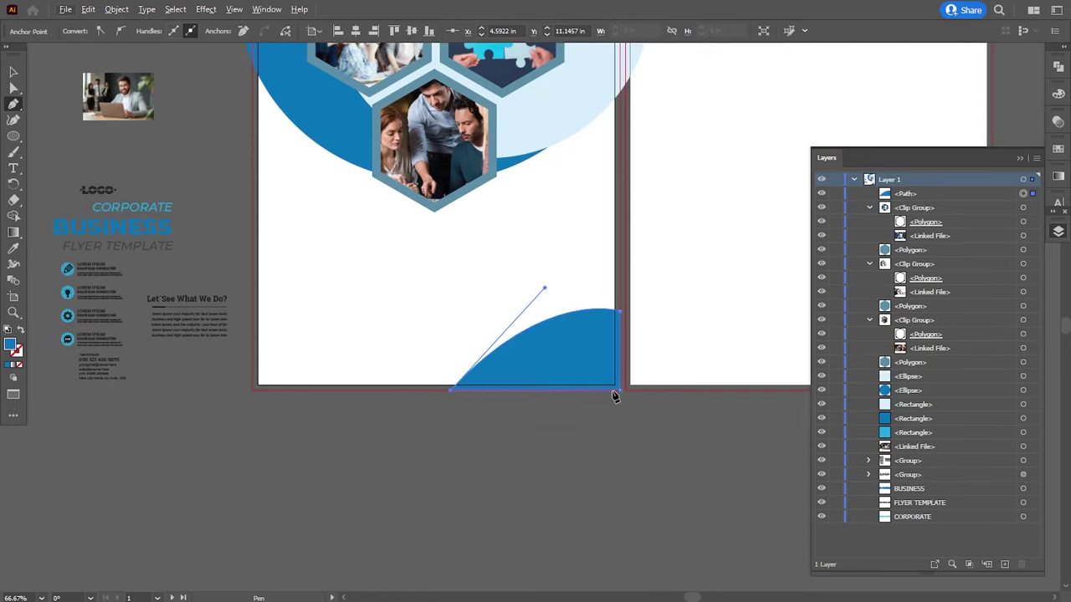
left_click_drag(477, 511, 488, 601)
Step: Reshape the top of the blue corner arc with the Direct Selection tool
key("a")
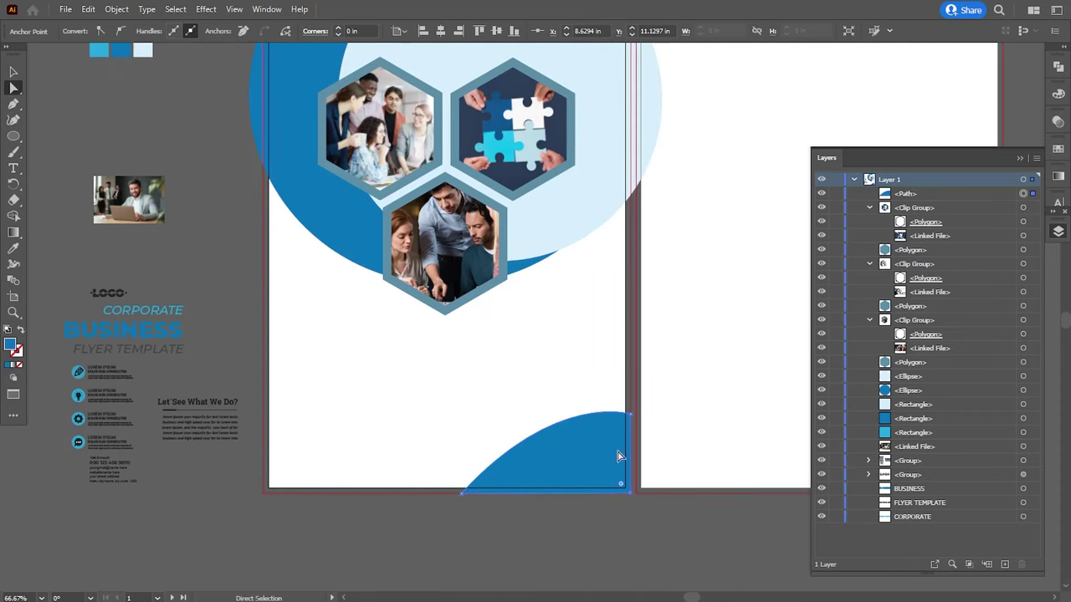
left_click(627, 415)
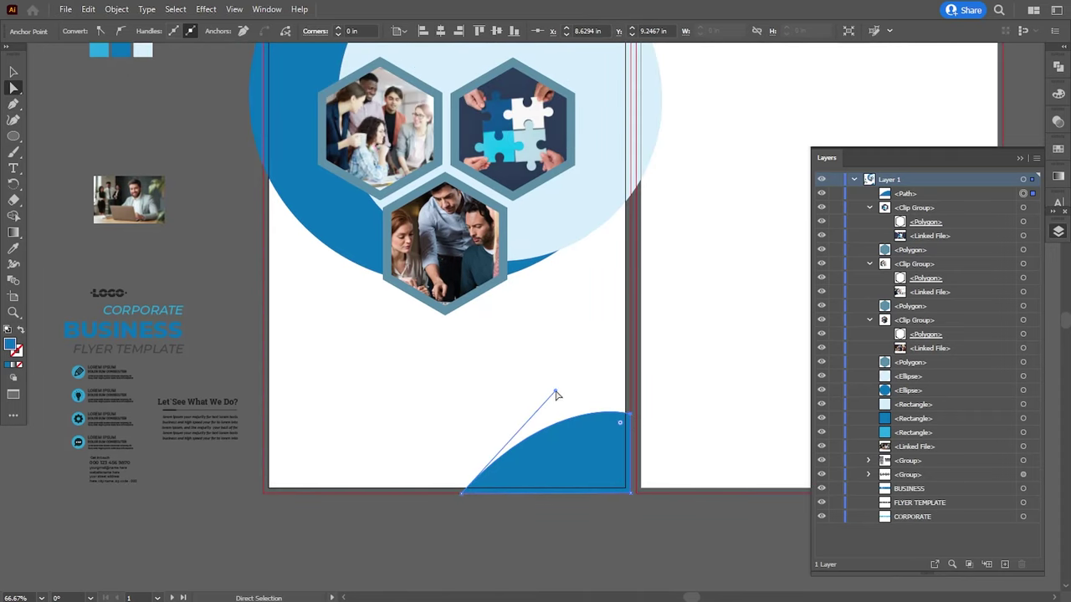
left_click_drag(556, 395, 544, 404)
left_click(447, 514)
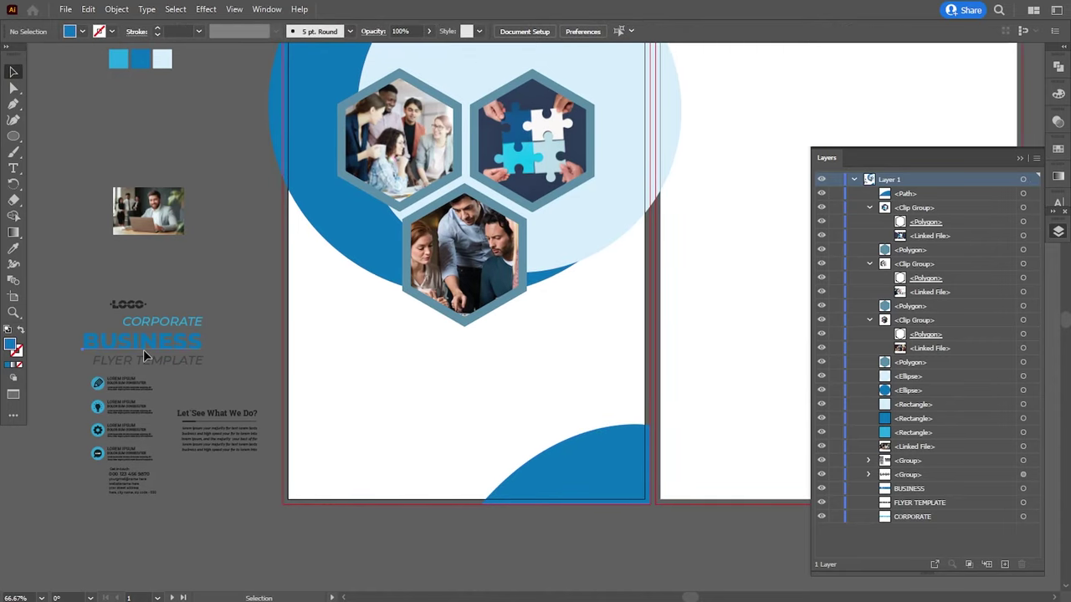
Step: Move the three-line title block below the photos, resize it and nudge it upward
left_click(143, 349)
left_click(167, 321, "shift")
left_click_drag(166, 346, 481, 380)
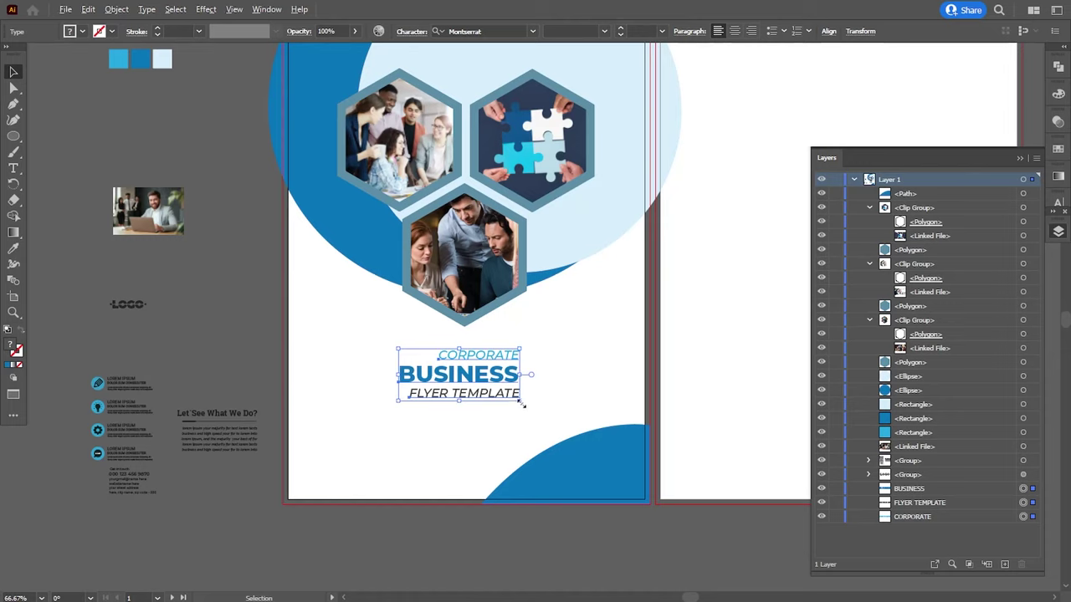
left_click_drag(521, 404, 567, 420)
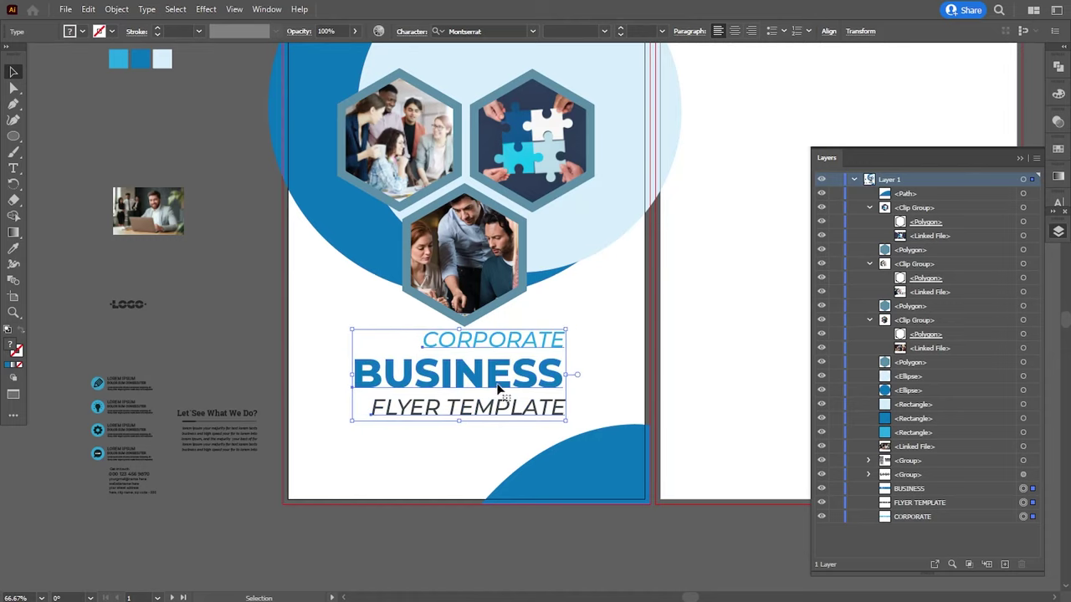
left_click_drag(498, 387, 527, 444)
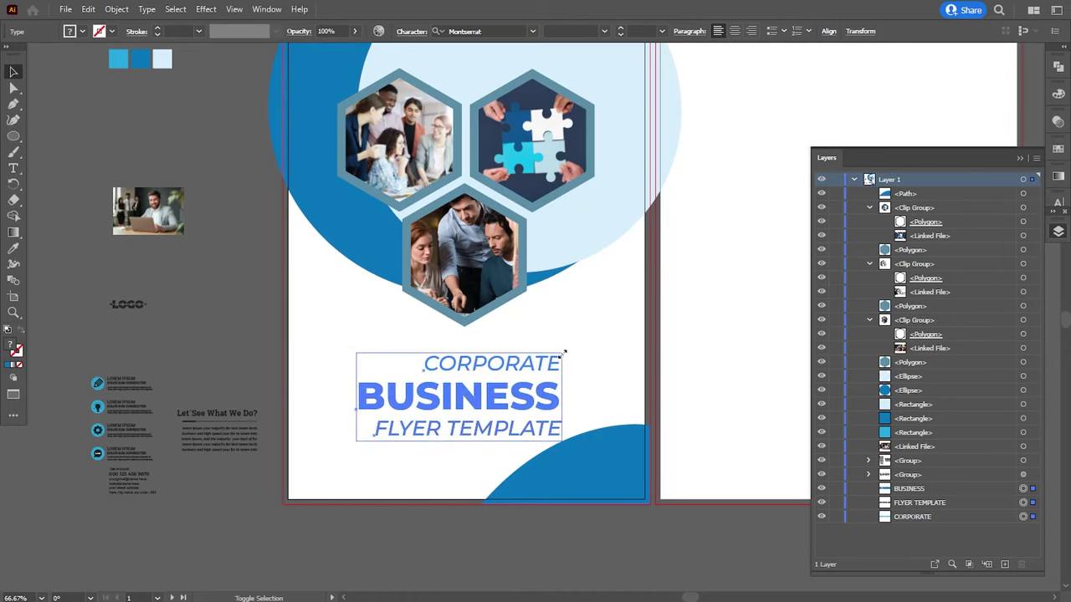
left_click_drag(566, 352, 558, 355)
key("Up")
key("Up")
key("Up")
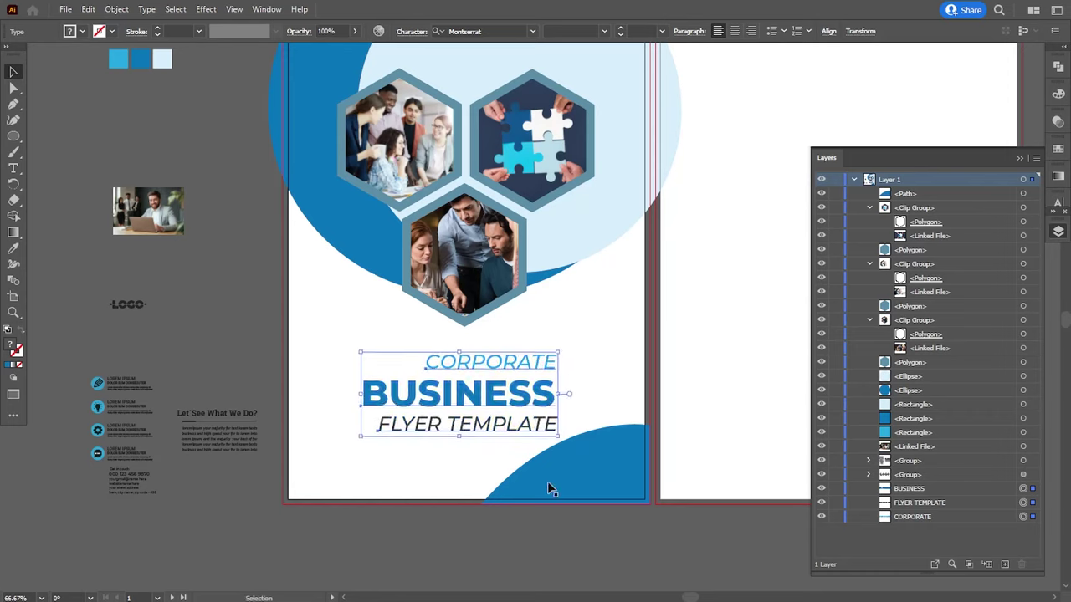
key("Up")
key("Up")
key("Up")
key("Up")
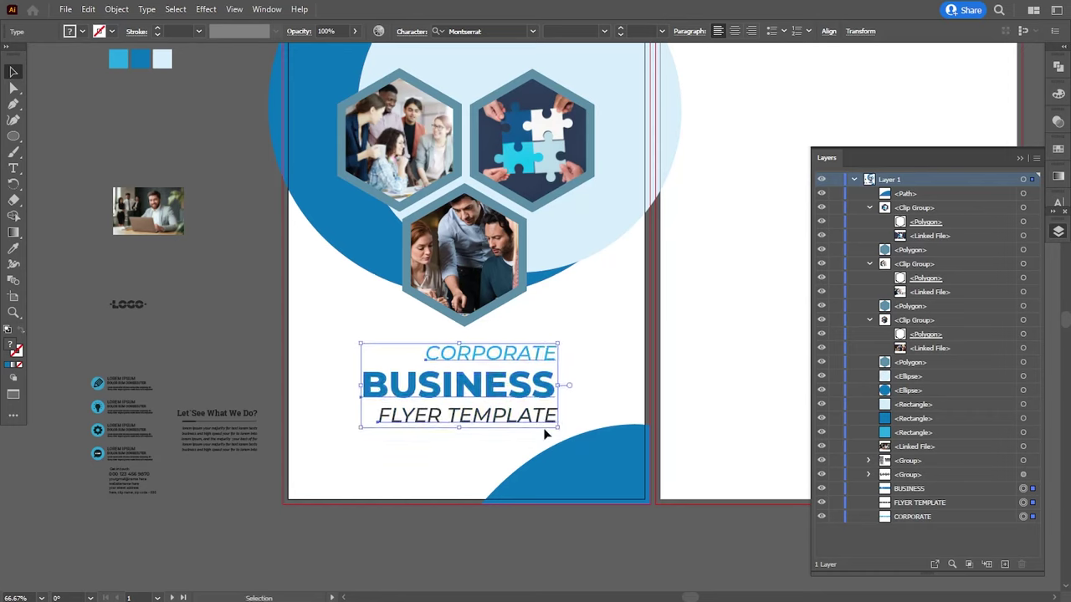
left_click(560, 342, "shift")
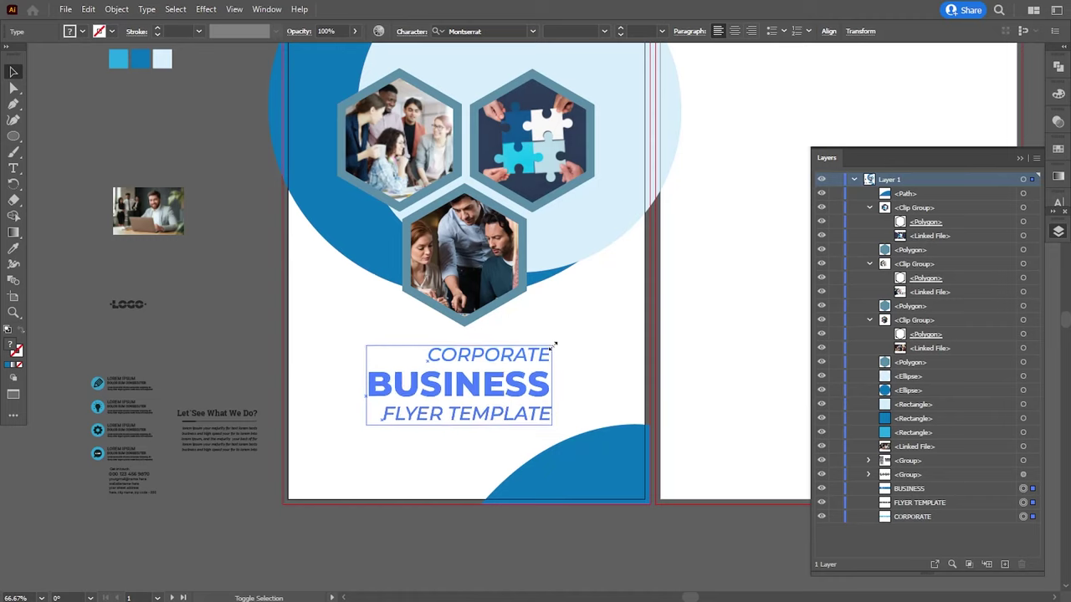
left_click(559, 343, "shift")
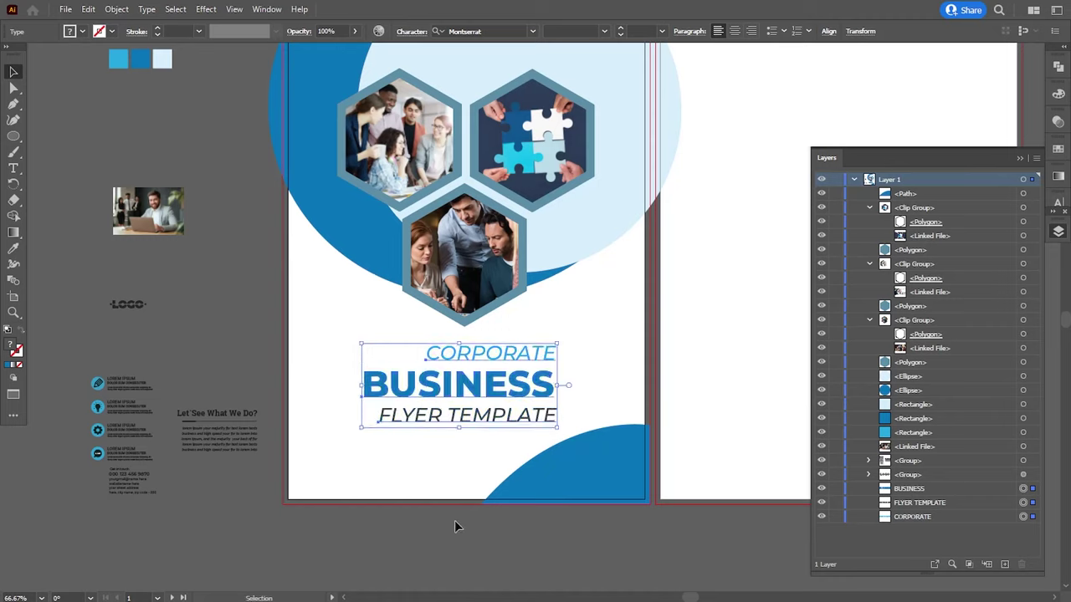
left_click(455, 526)
Step: Adjust the curve of the blue corner shape with Direct Selection
left_click(588, 465)
key("a")
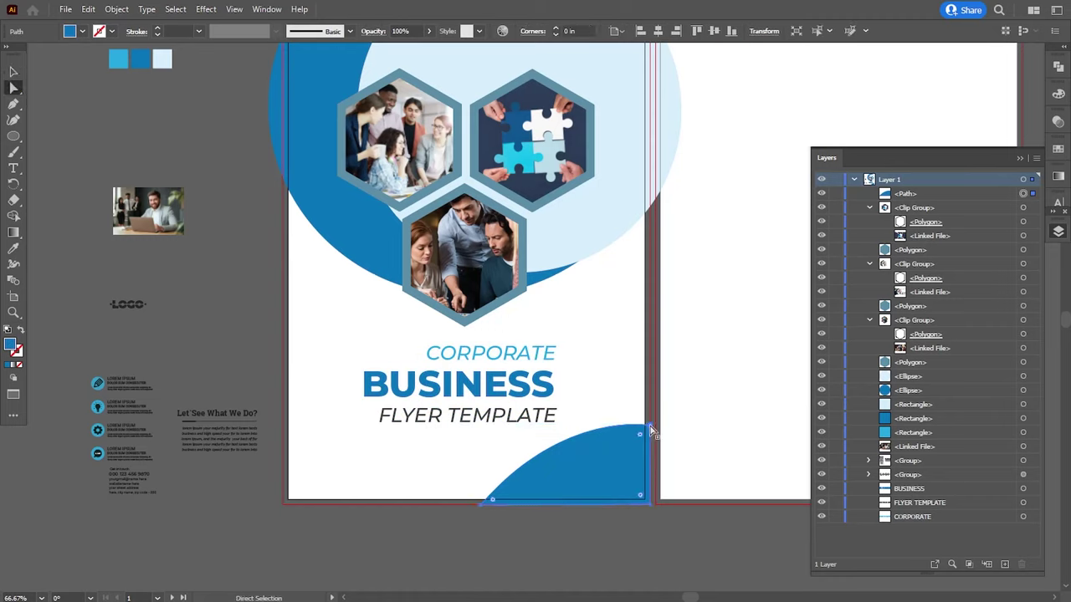
left_click_drag(651, 431, 561, 427)
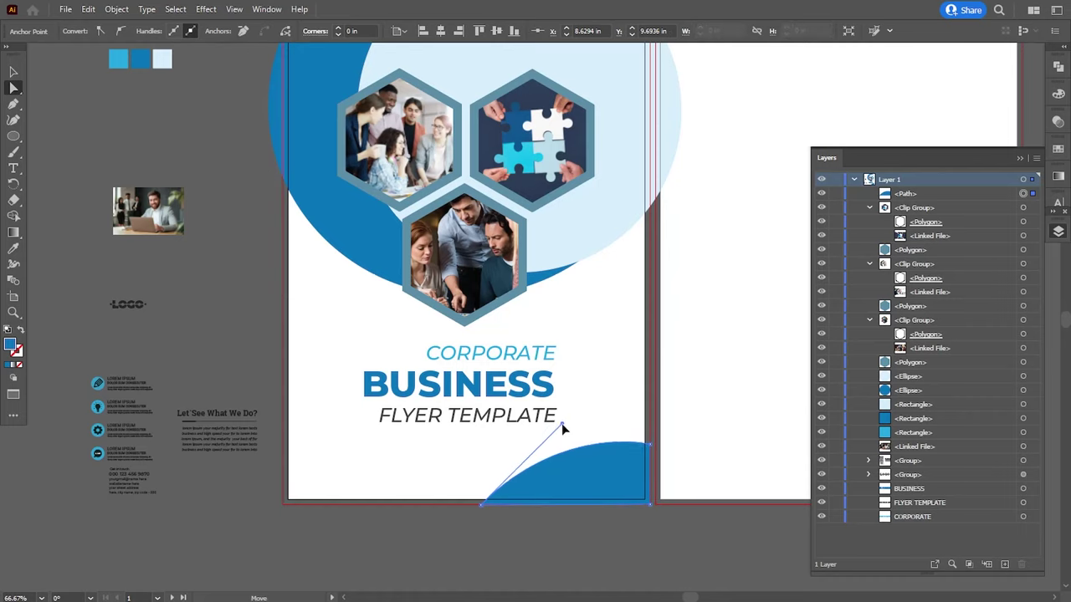
left_click(542, 547)
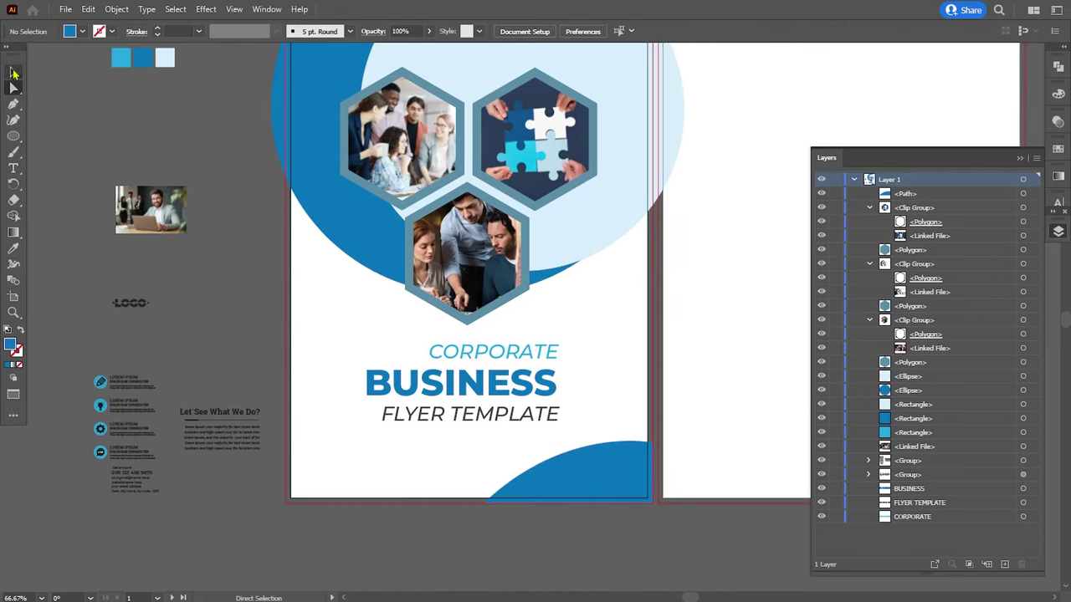
Step: Nudge CORPORATE, BUSINESS and FLYER TEMPLATE down one step together
left_click(12, 72)
left_click(493, 351)
left_click(469, 393, "shift")
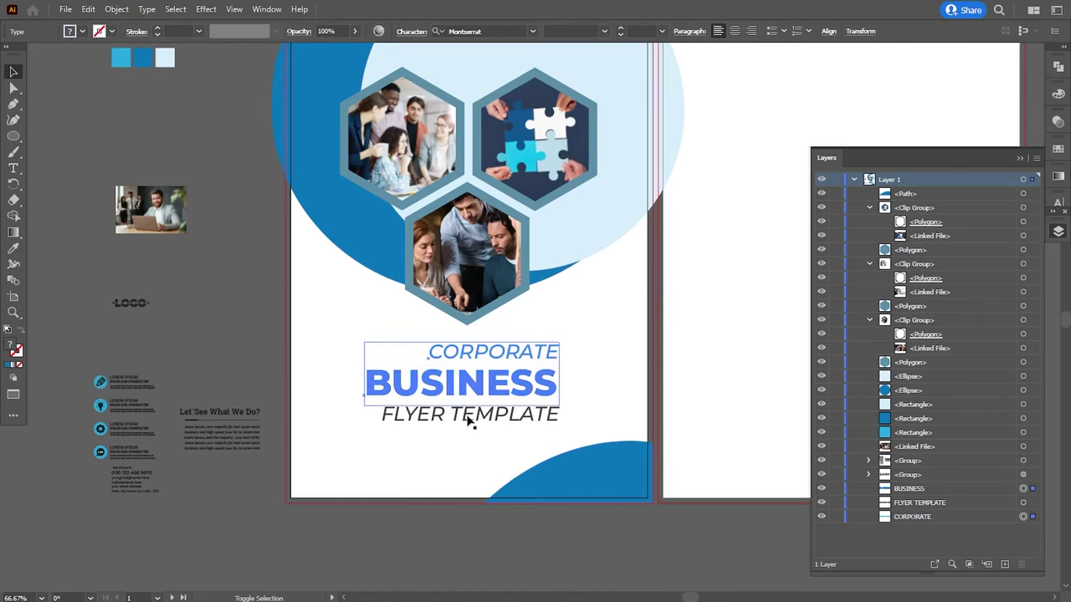
left_click(470, 421, "shift")
key("Down")
key("Down")
key("Down")
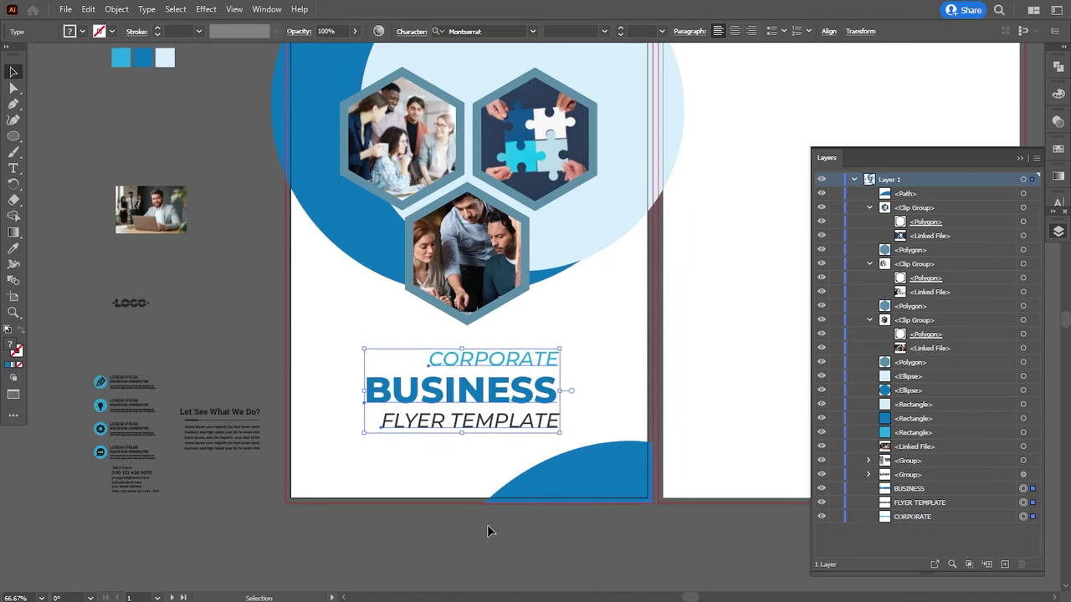
left_click(486, 527)
Step: Eyedropper the bright cyan swatch onto all three hexagon frames
left_click_drag(481, 331, 471, 401)
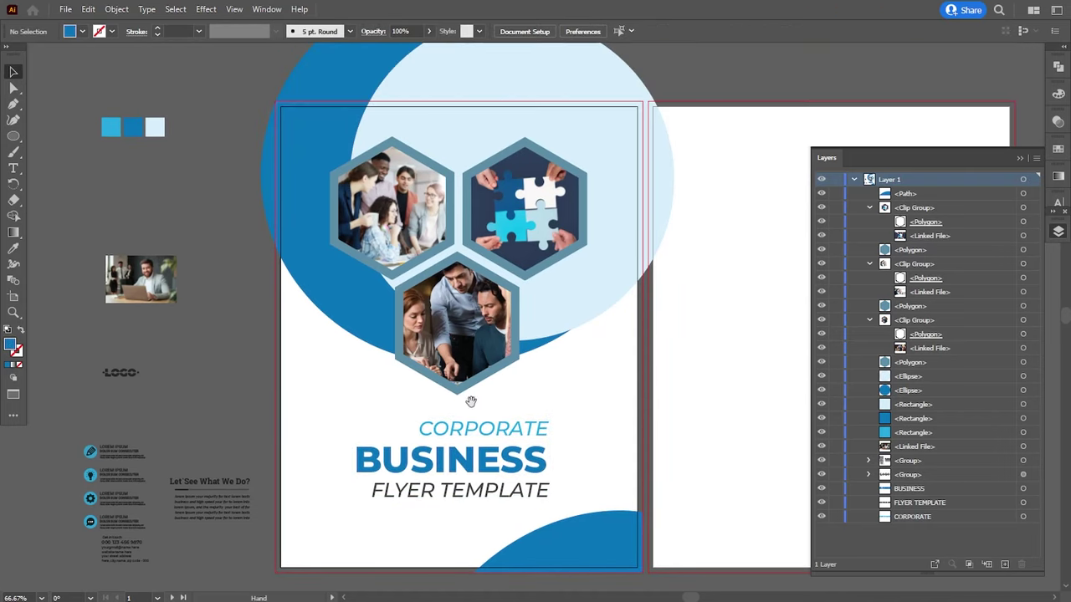
left_click(504, 378)
left_click(549, 270, "shift")
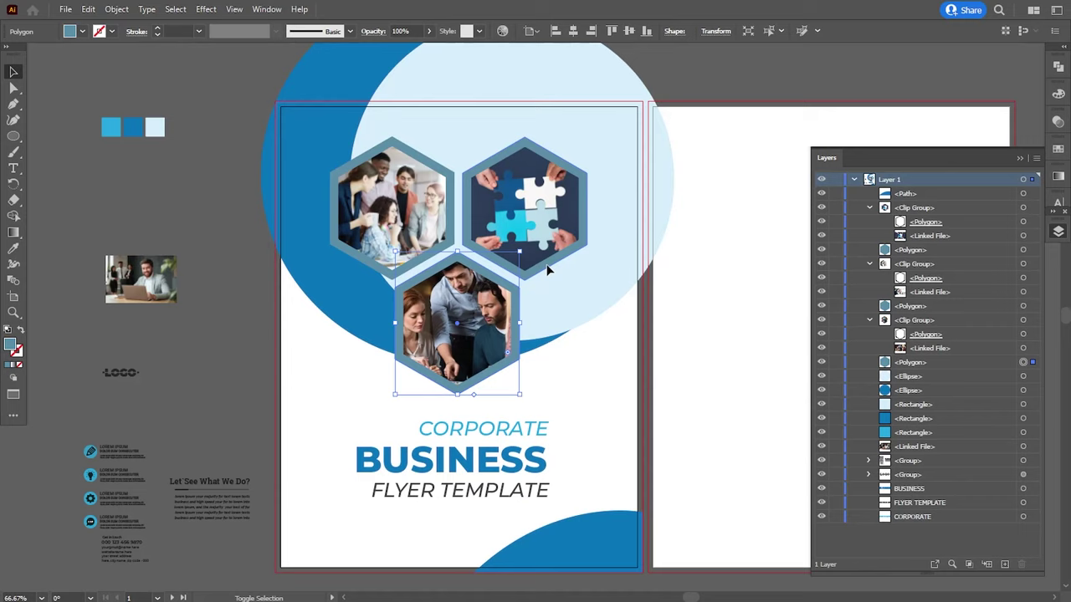
left_click(364, 268, "shift")
left_click(15, 249)
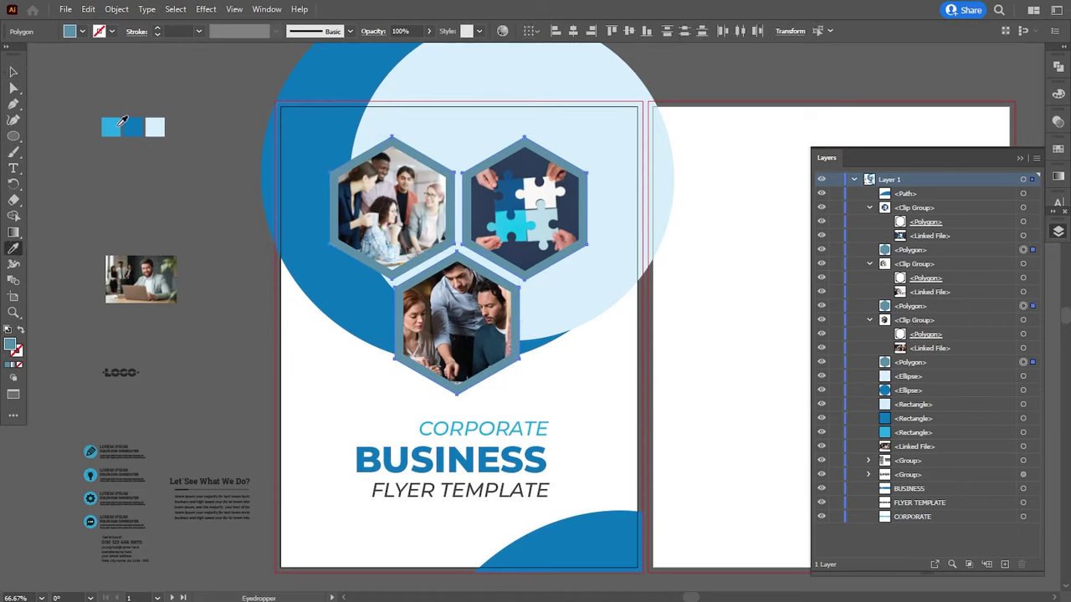
left_click(117, 126)
left_click(13, 72)
left_click(139, 205)
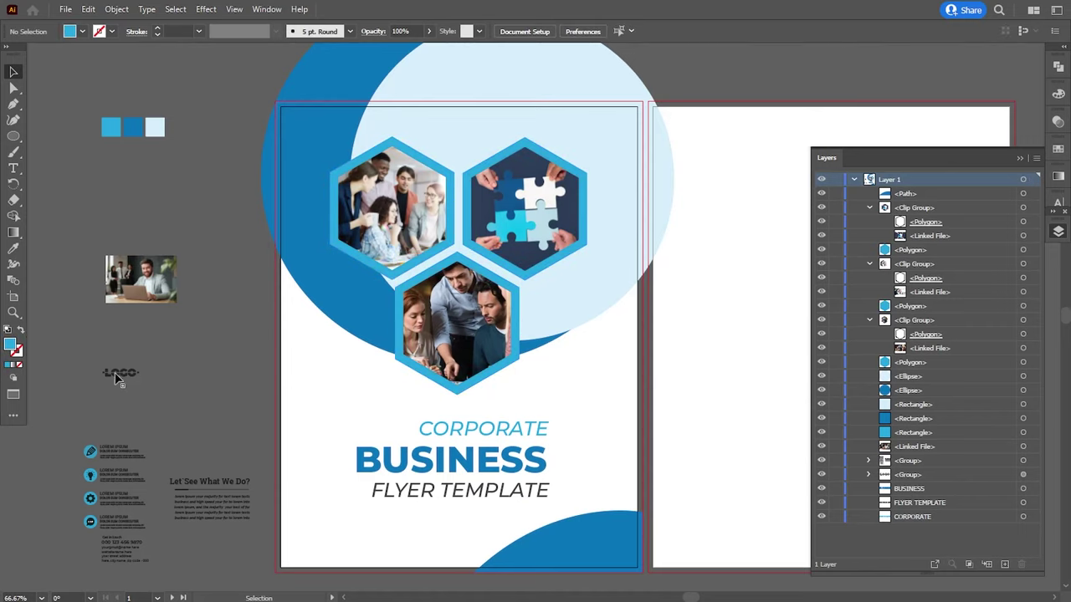
Step: Bring the LOGO to the front and enlarge it above the hexagons
right_click(458, 148)
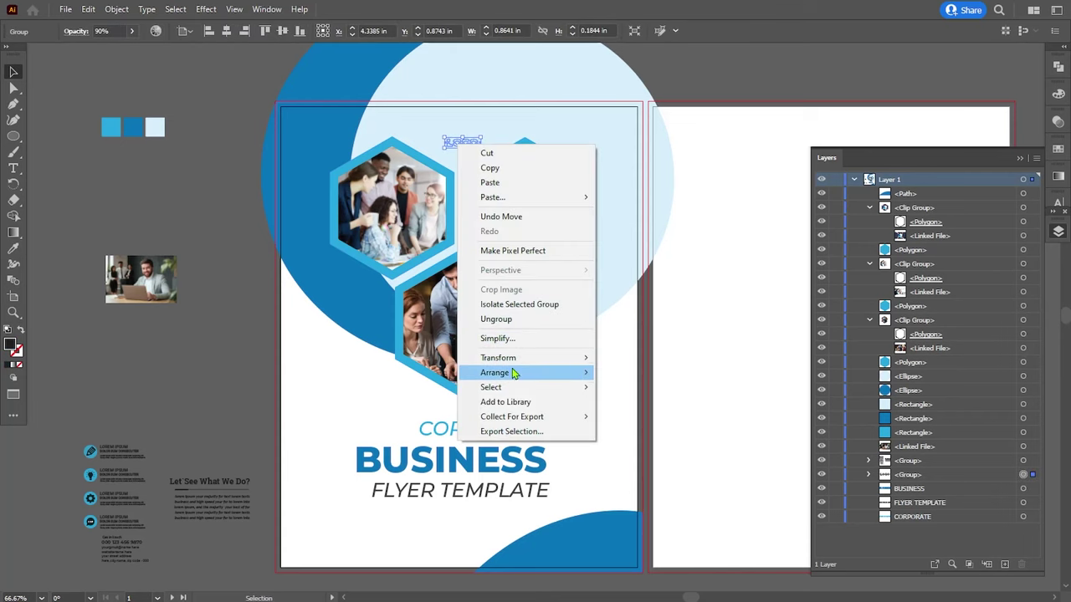
left_click(615, 372)
left_click_drag(482, 147, 493, 156)
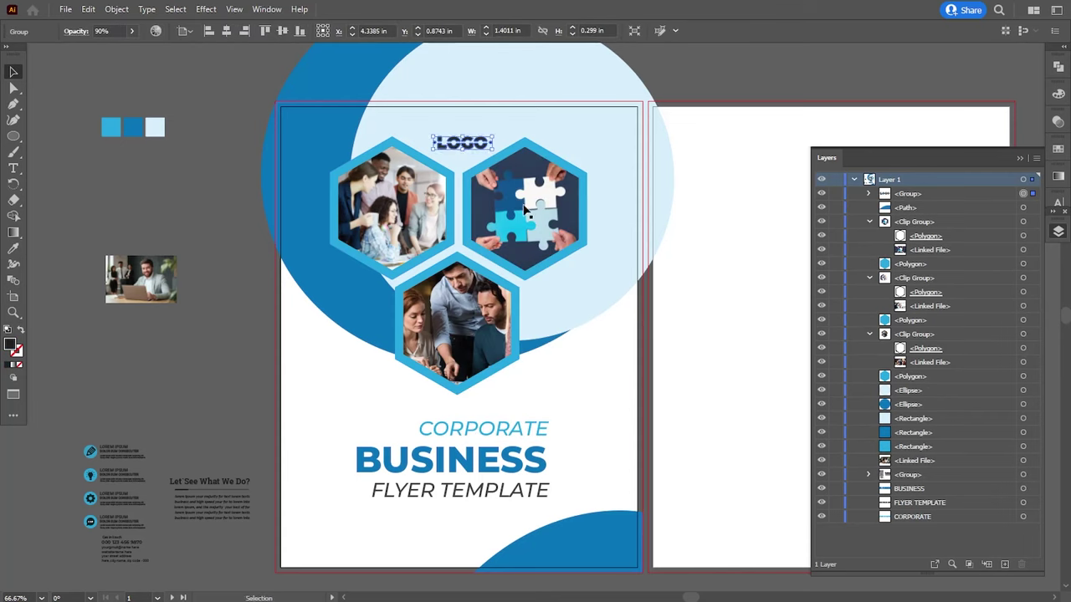
Step: Nudge the logo up and back down to centre it above the hexagon photos
key("Up")
key("Up")
key("Up")
key("Up")
key("Up")
key("Up")
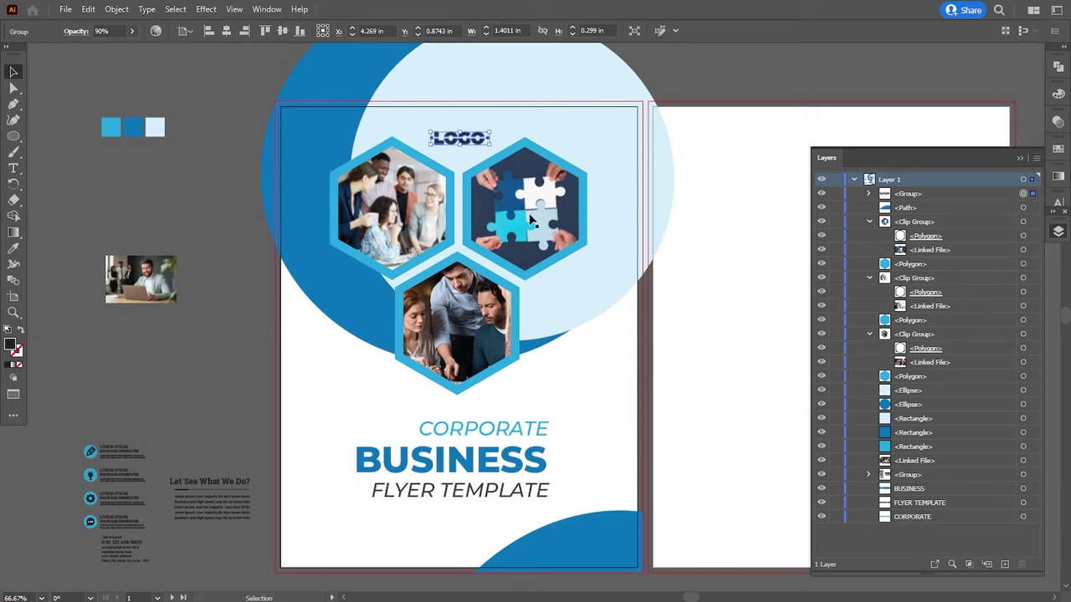
key("Up")
key("Up")
key("Up")
key("Down")
key("Down")
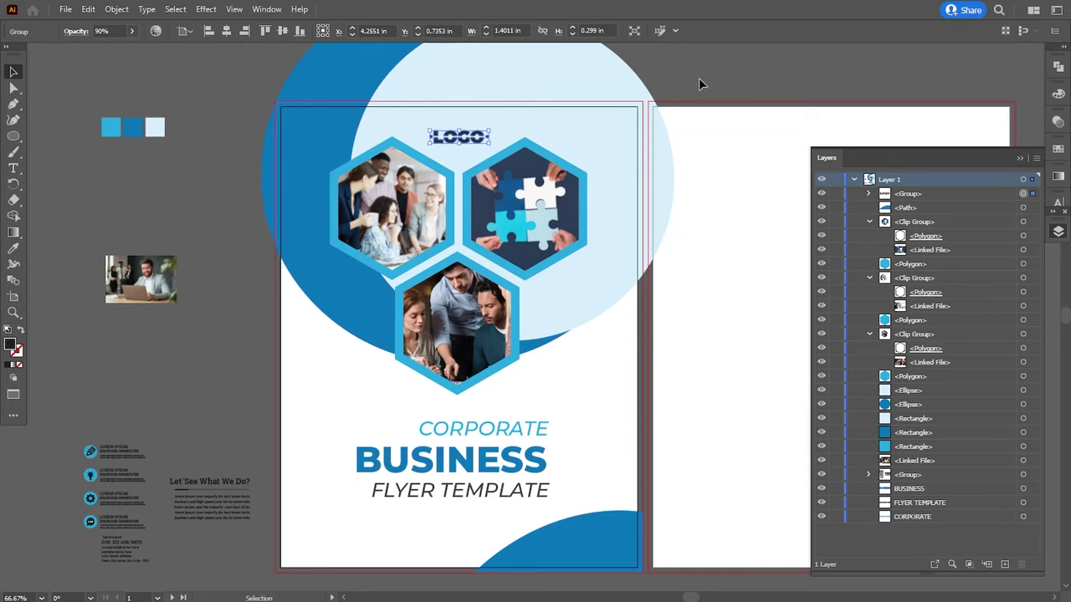
key("ctrl+shift+a")
left_click(458, 140)
left_click(717, 73)
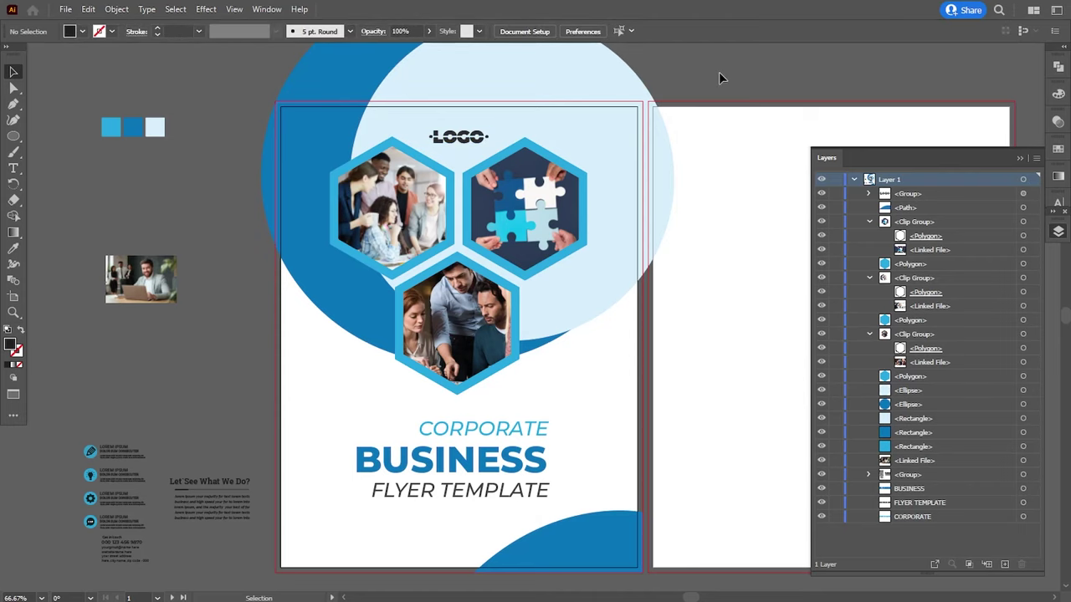
Step: Draw a dark rectangle from the artboard's top-left to bottom-right corner and check its edges
left_click_drag(502, 251, 518, 234)
key("m")
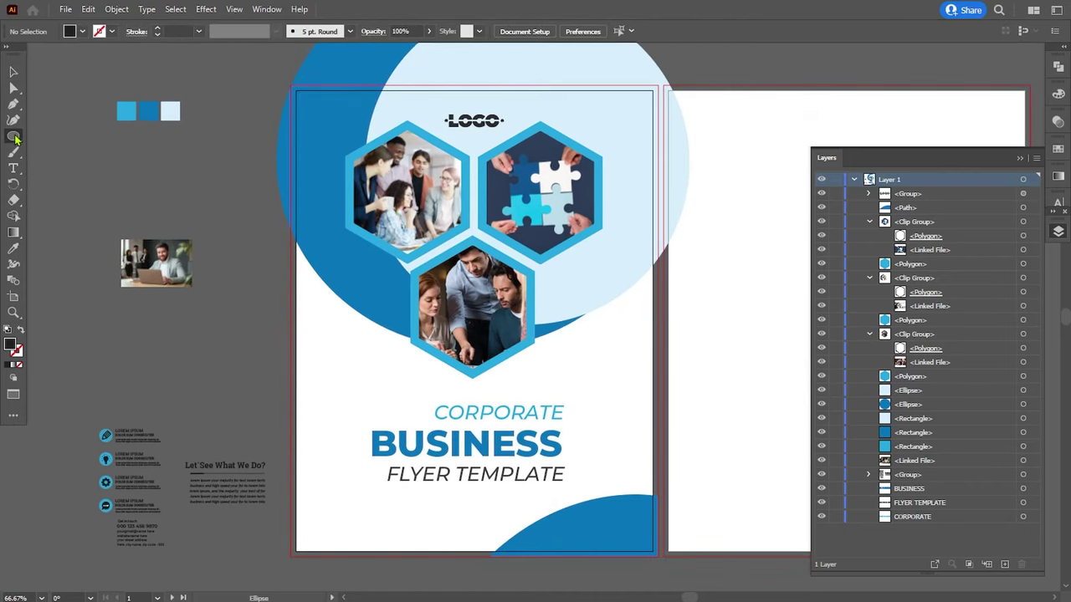
left_click_drag(290, 84, 659, 556)
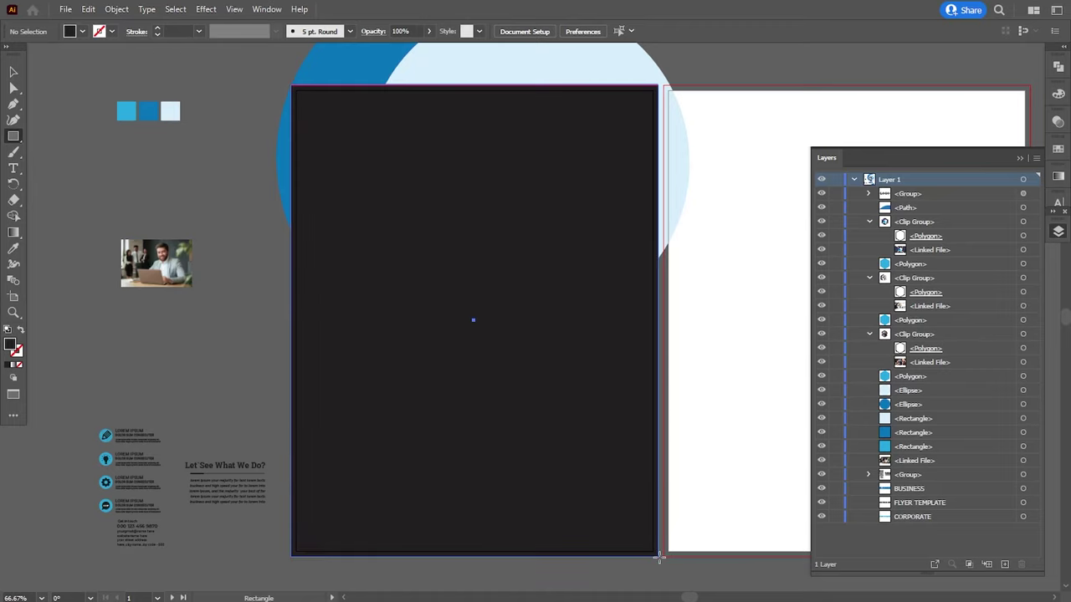
key("v")
key("ctrl+shift+a")
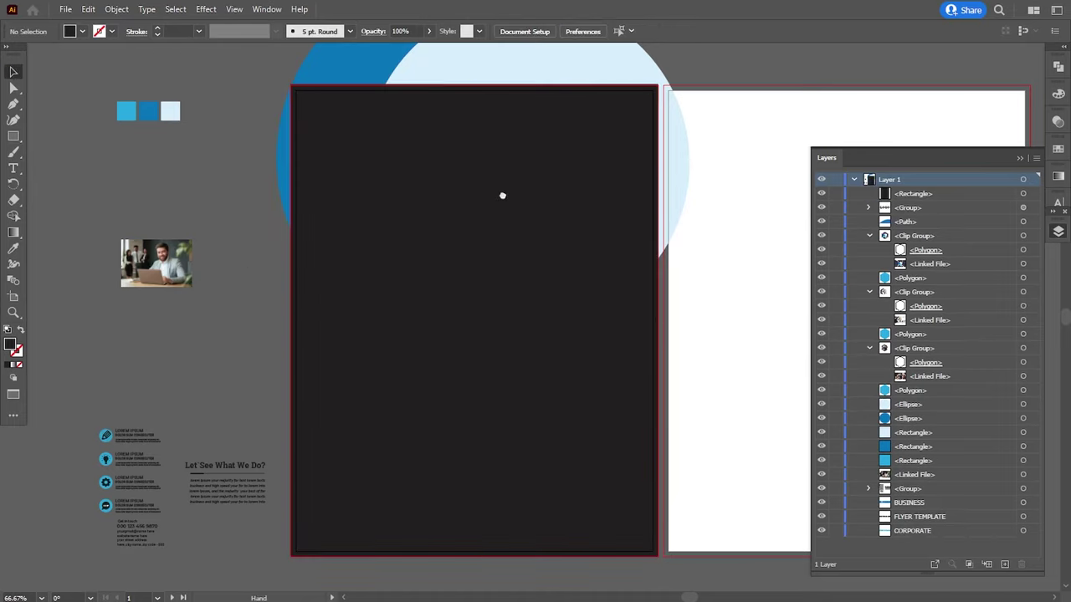
mouse_move(476, 117)
left_mouse_down()
mouse_move(495, 251)
mouse_move(548, 328)
left_mouse_up()
key("ctrl+plus")
key("ctrl+plus")
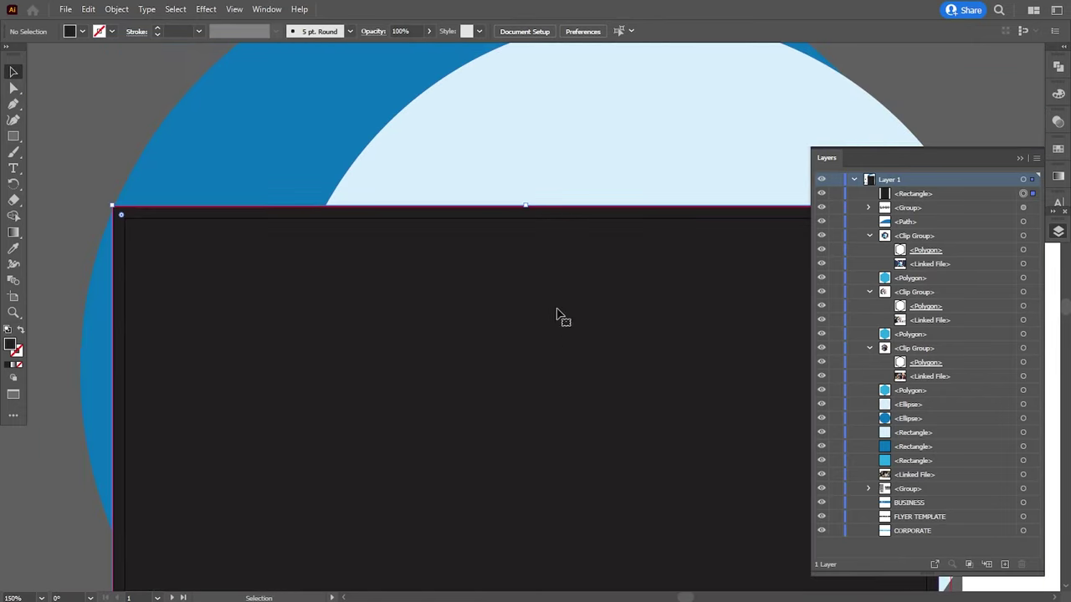
left_click(523, 207)
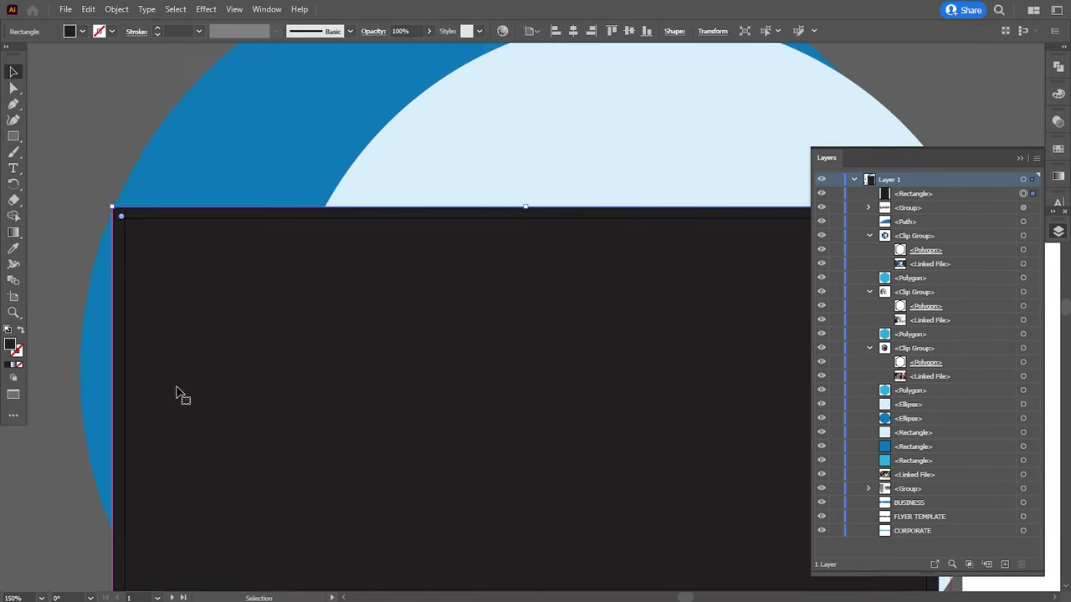
left_click(76, 499)
key("ctrl+minus")
key("ctrl+minus")
key("ctrl+minus")
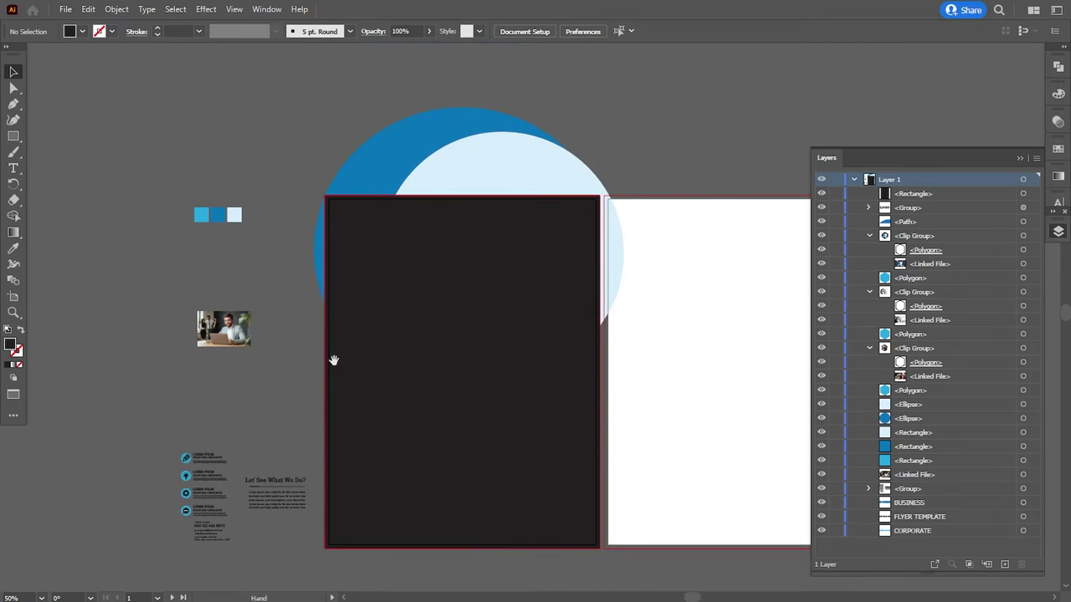
left_click(394, 408)
Step: Copy the dark rectangle and paste a duplicate exactly in front
key("ctrl+plus")
left_click(88, 8)
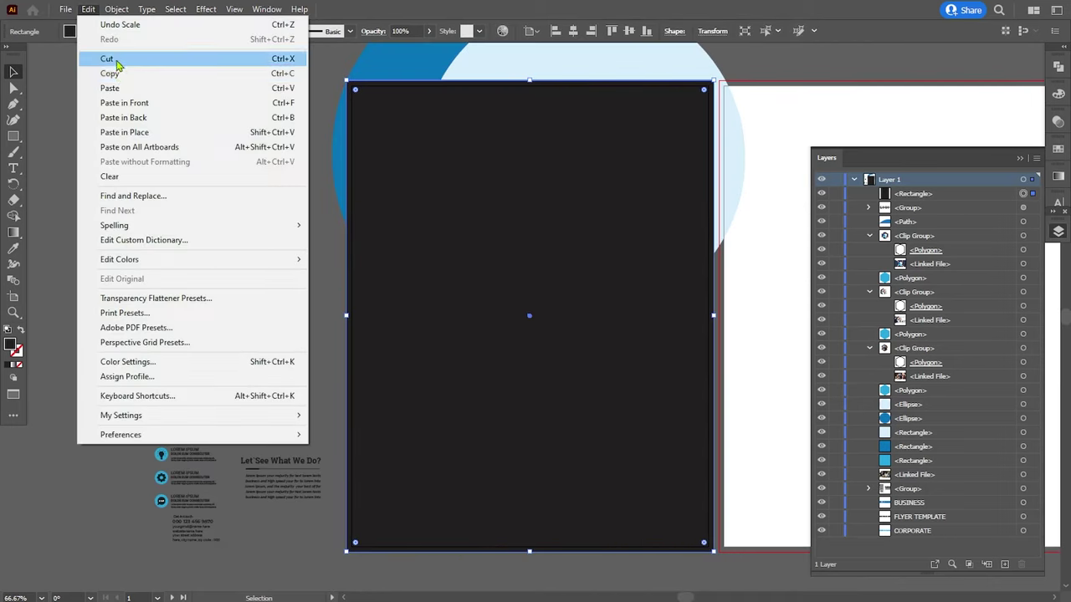
left_click(101, 70)
left_click(87, 9)
left_click(117, 102)
Step: Clip the blue and light circles to the copied rectangle
scroll(517, 220, "up", 2)
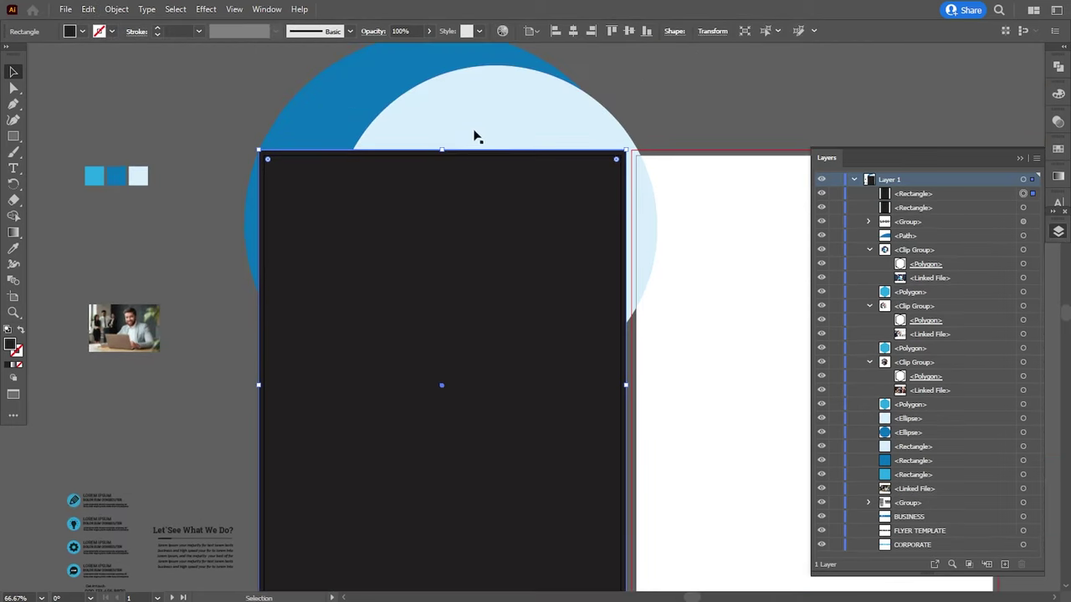
left_click(473, 137, "shift")
left_click(351, 112, "shift")
left_click(116, 9)
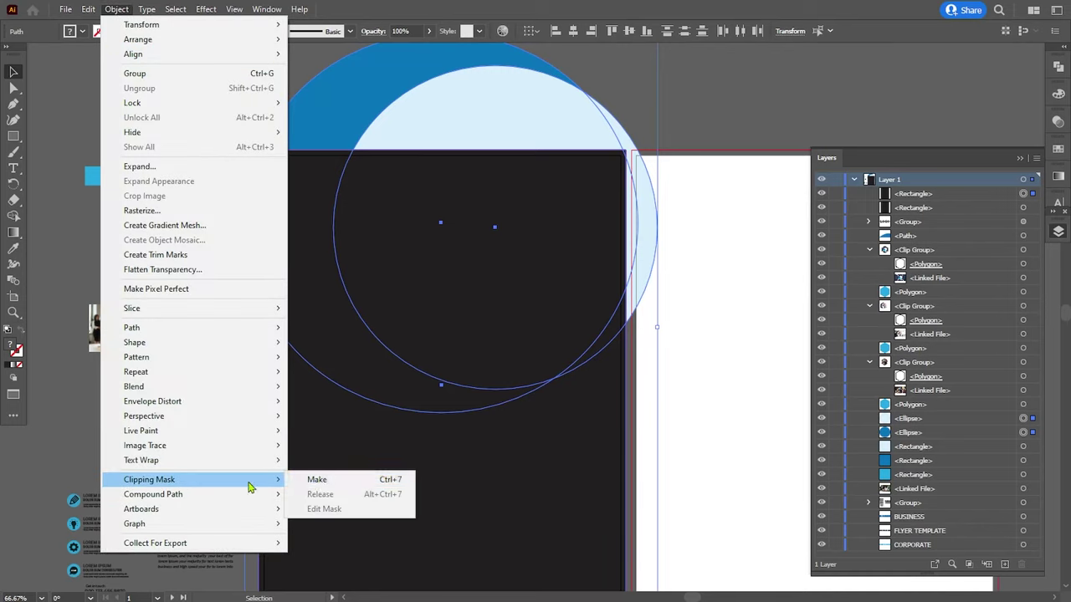
left_click(316, 480)
left_click_drag(381, 419, 357, 274)
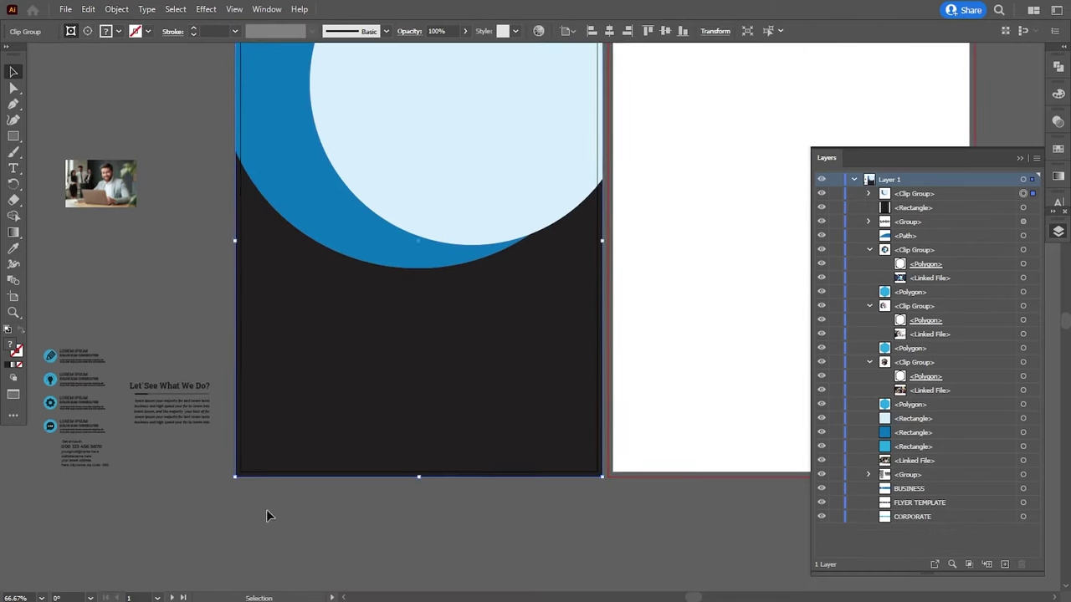
Step: Fill the rectangle behind the circles with white (ffffff) and send it to the back
left_click(276, 452)
double_click(11, 347)
type("ffffff")
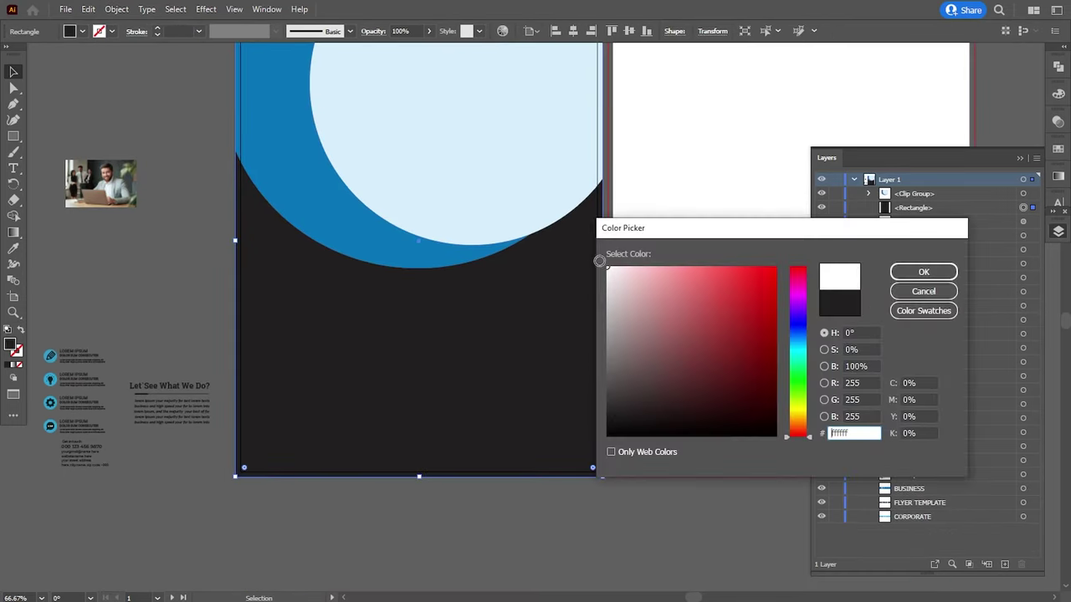
left_click(909, 273)
right_click(567, 383)
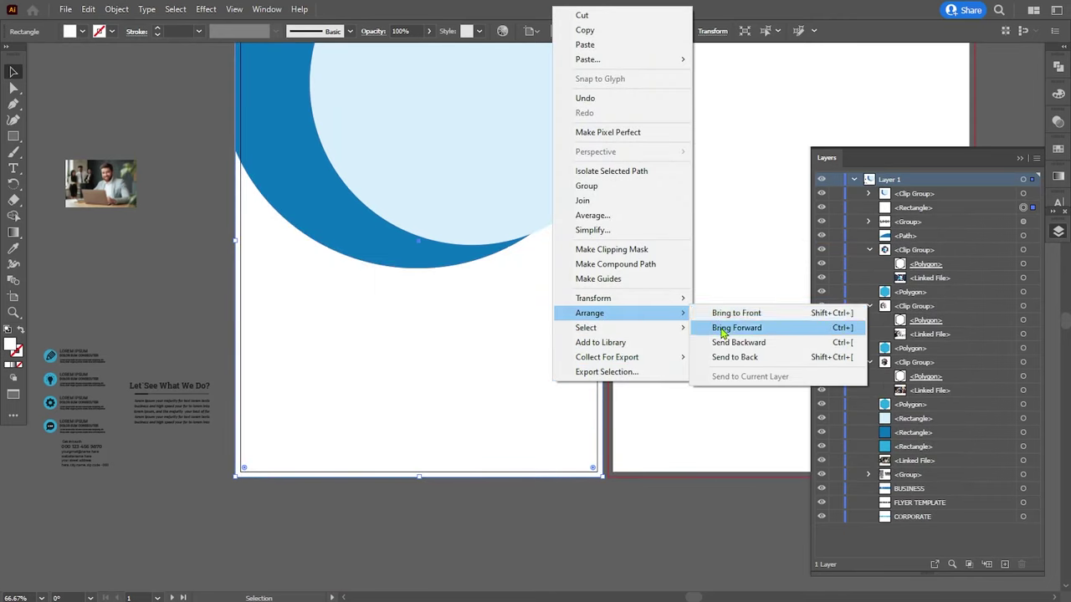
left_click(736, 361)
Step: Send the clipped circle group and white rectangle behind the hexagon photos
left_click_drag(538, 322, 544, 424)
left_click(341, 282)
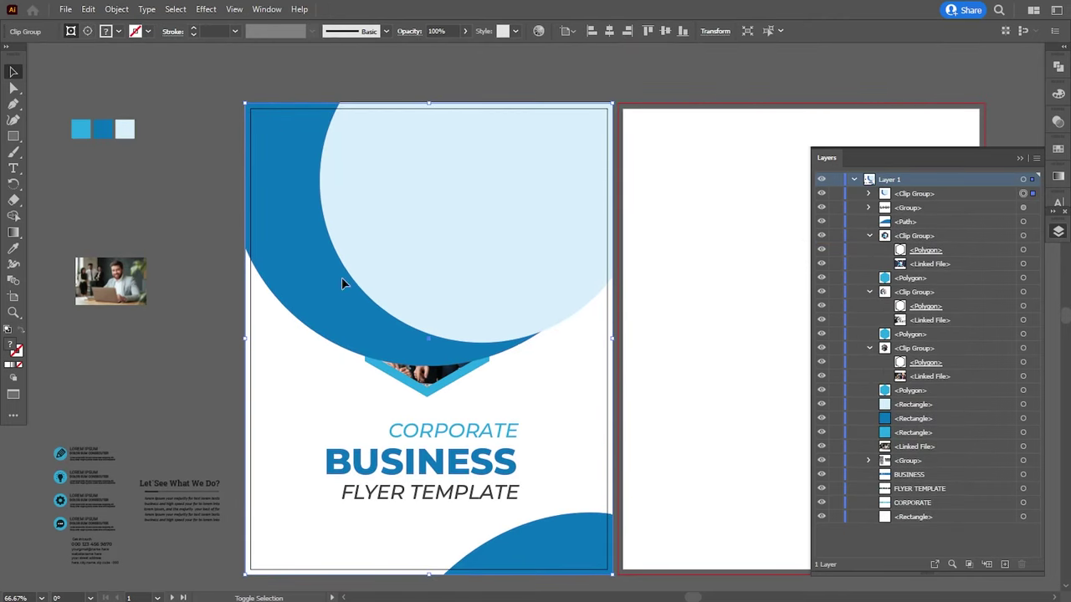
left_click(297, 376, "shift")
right_click(297, 376)
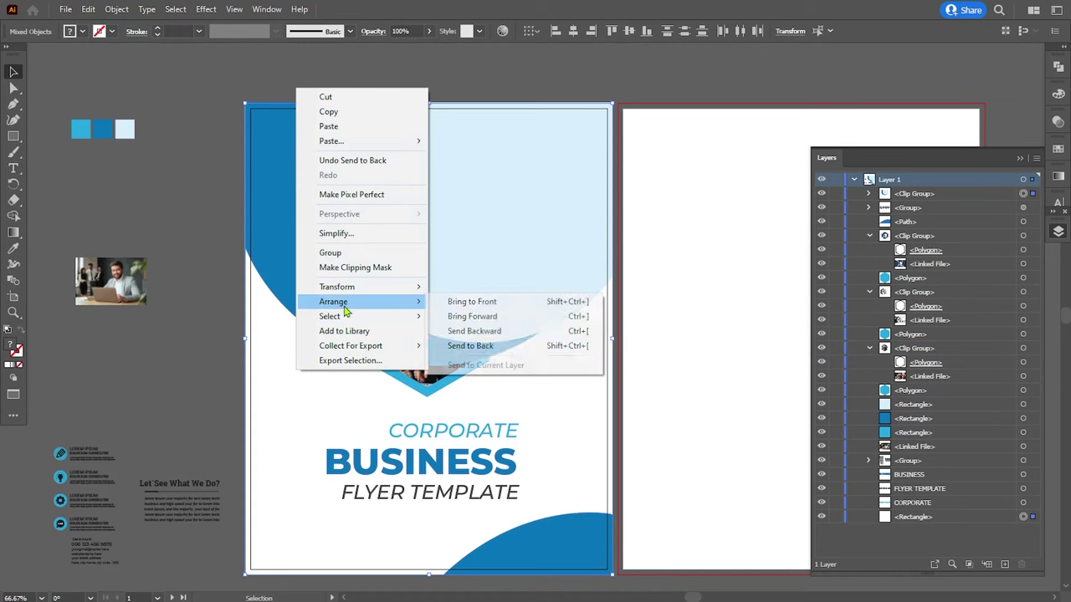
left_click(458, 345)
left_click(670, 312)
Step: Reframe the front page and select the CORPORATE, BUSINESS and FLYER TEMPLATE lines
key("ctrl+minus")
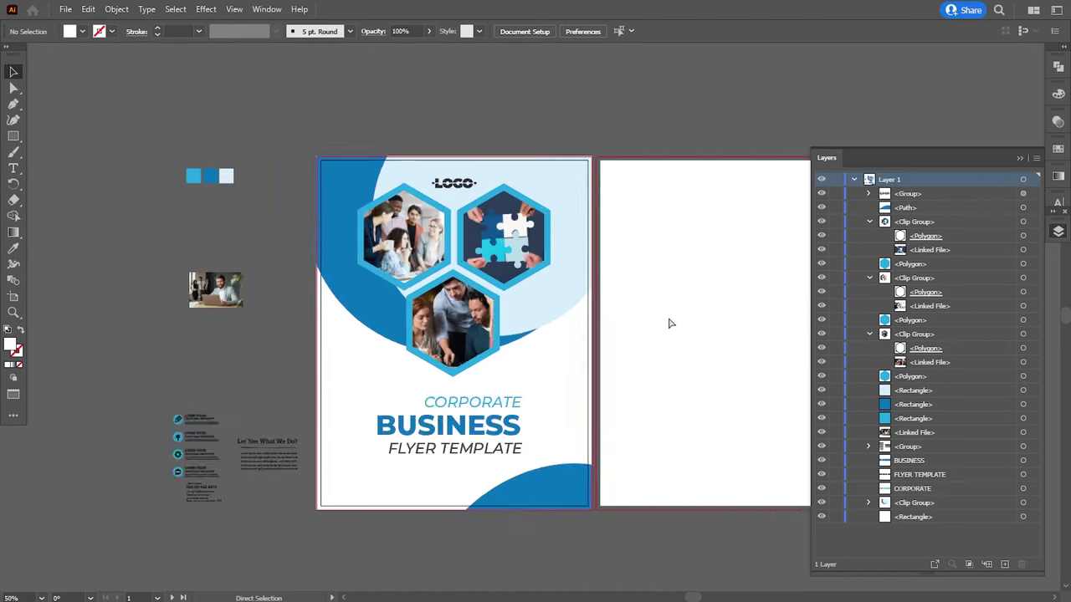
key("ctrl+minus")
key("ctrl+plus")
key("ctrl+plus")
scroll(633, 387, "down", 2)
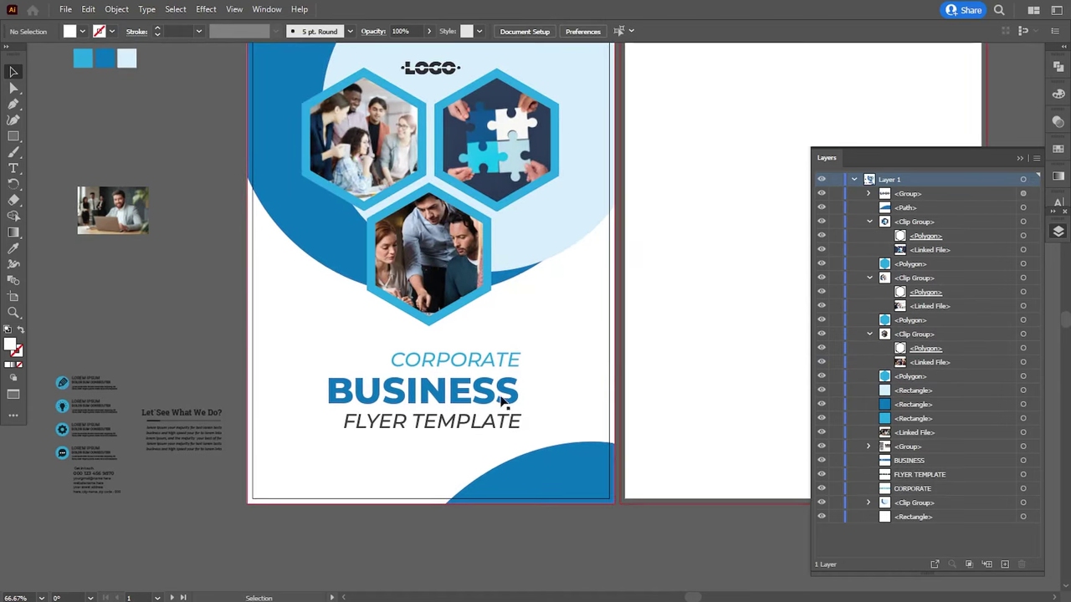
left_click(493, 404)
left_click(490, 422, "shift")
left_click(481, 366, "shift")
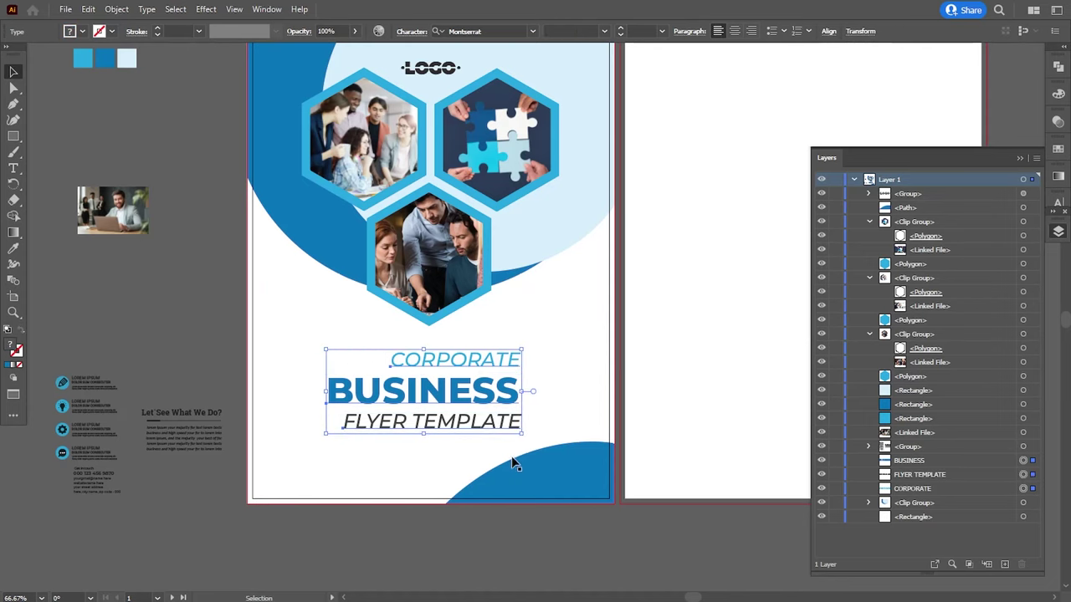
key("ctrl+shift+a")
Step: Collapse the three photo clip groups in Layers and select the front background artwork
left_click_drag(508, 468, 391, 504)
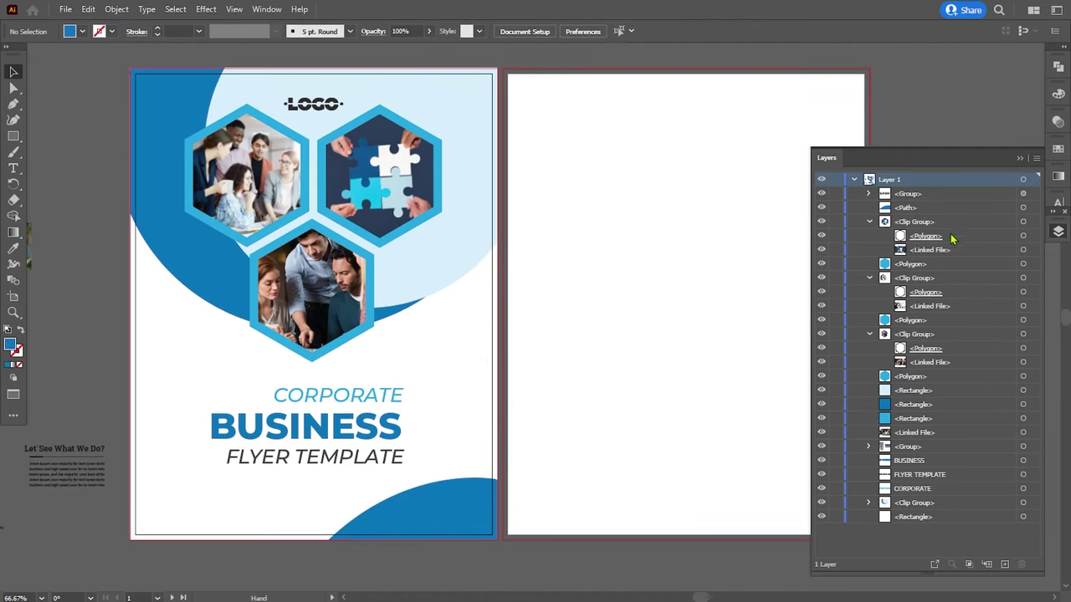
left_click(869, 221)
left_click(869, 249)
left_click(869, 277)
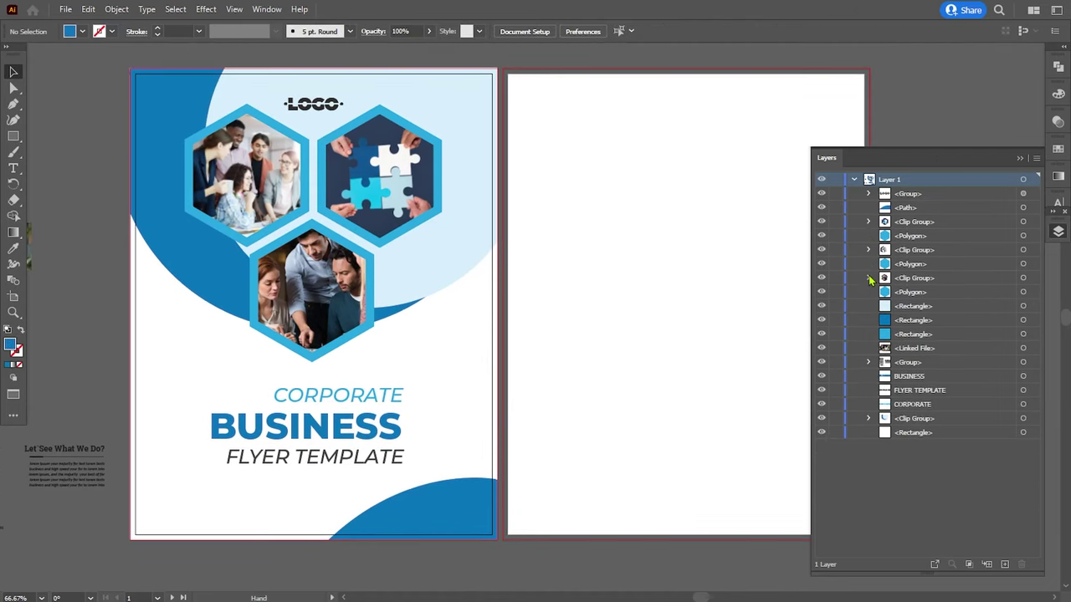
left_click(1019, 157)
left_click_drag(584, 289, 649, 292)
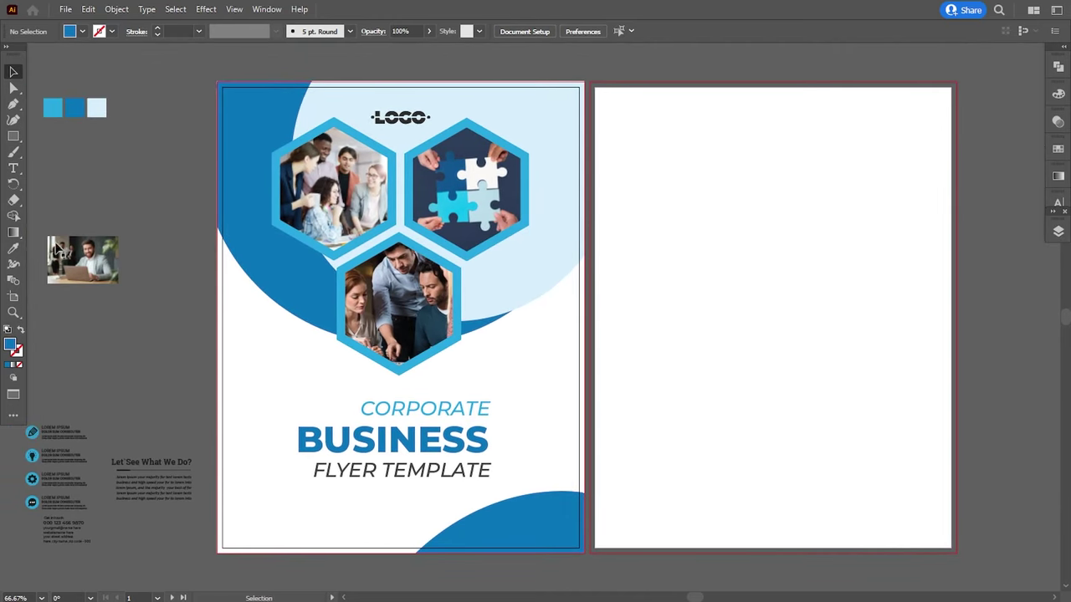
left_click(511, 282)
Step: Drag a copy of the front circle background onto the back page
left_click_drag(251, 351, 651, 291)
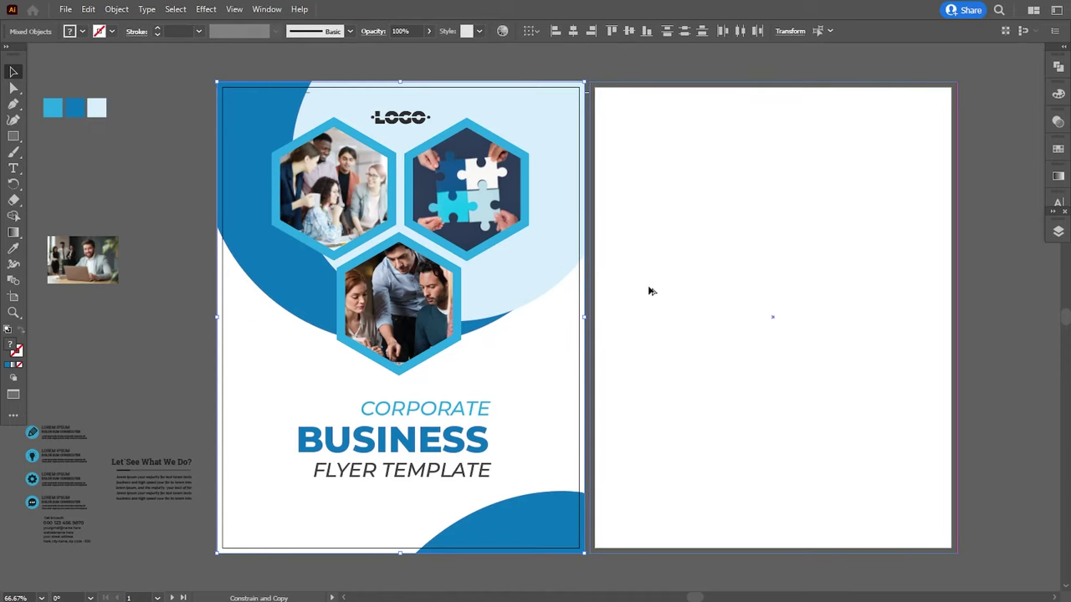
left_click_drag(652, 291, 675, 338)
left_click(939, 354)
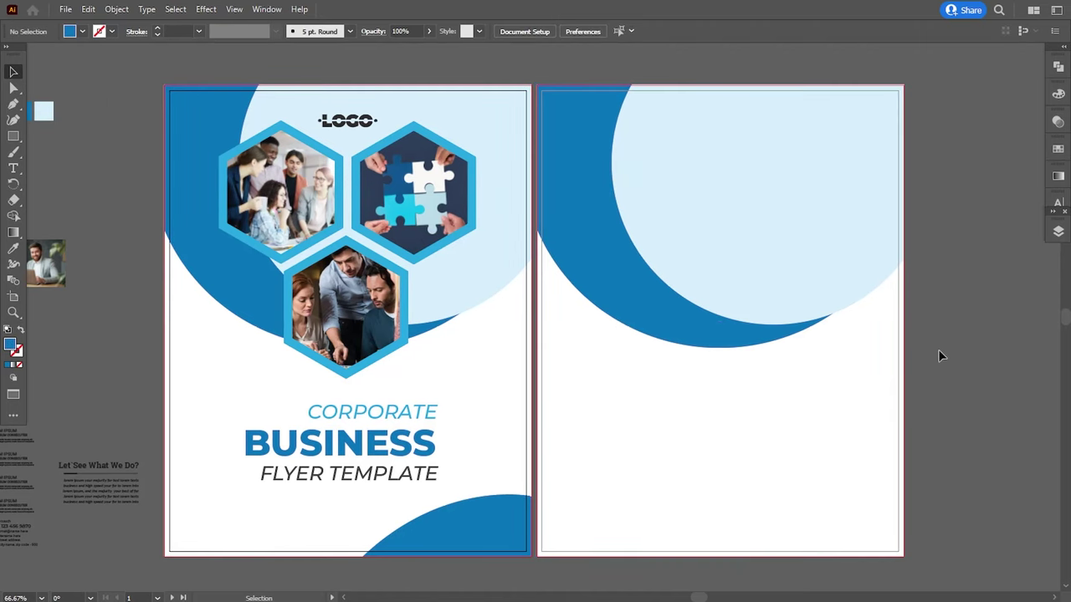
Step: Move the laptop photo onto the back page and enlarge it across the top
left_click_drag(183, 299, 857, 225)
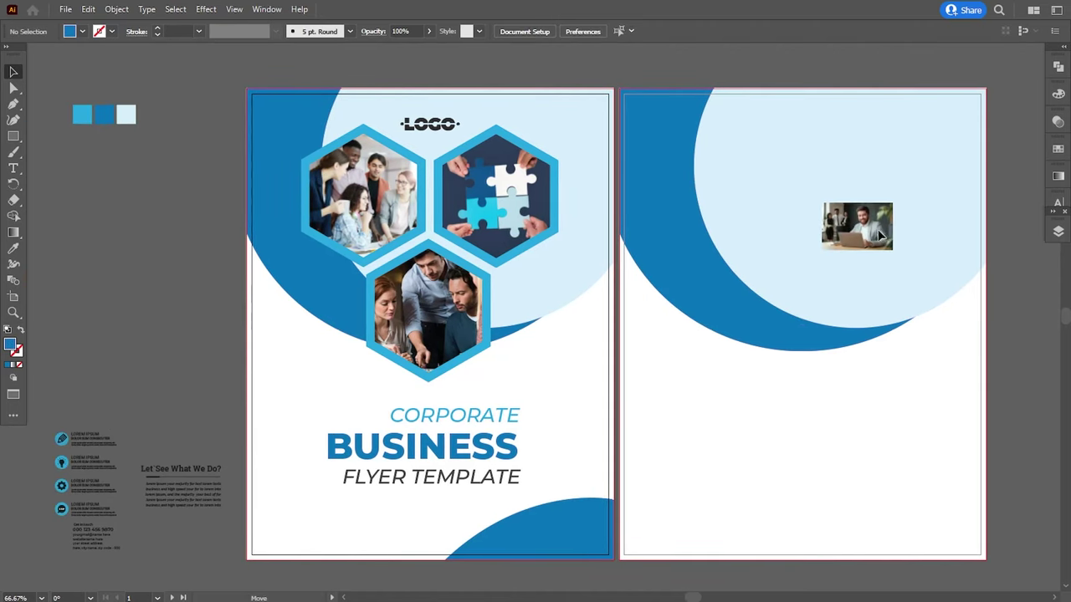
scroll(668, 276, "right", 3)
left_click_drag(650, 256, 772, 334)
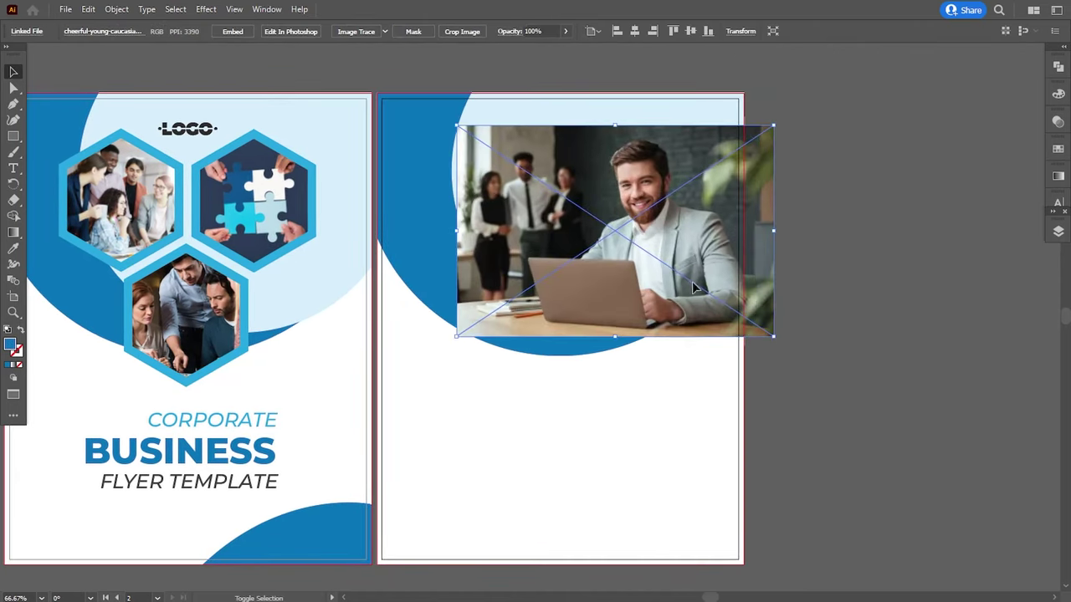
left_click_drag(610, 234, 580, 208)
Step: Select the back page's background clip group and expand it in Layers
left_click(1058, 231)
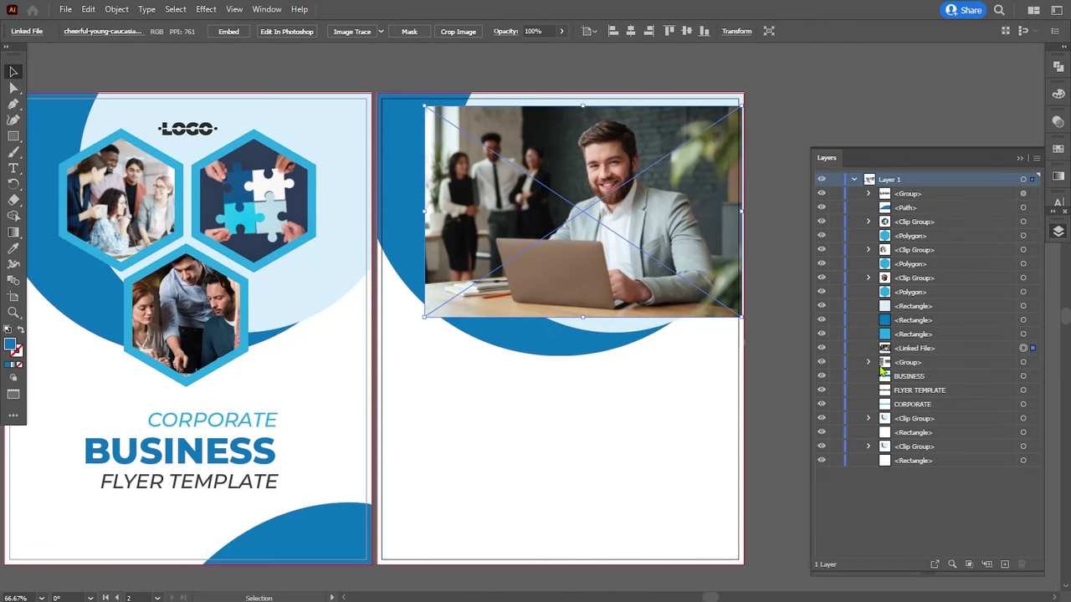
left_click(622, 335)
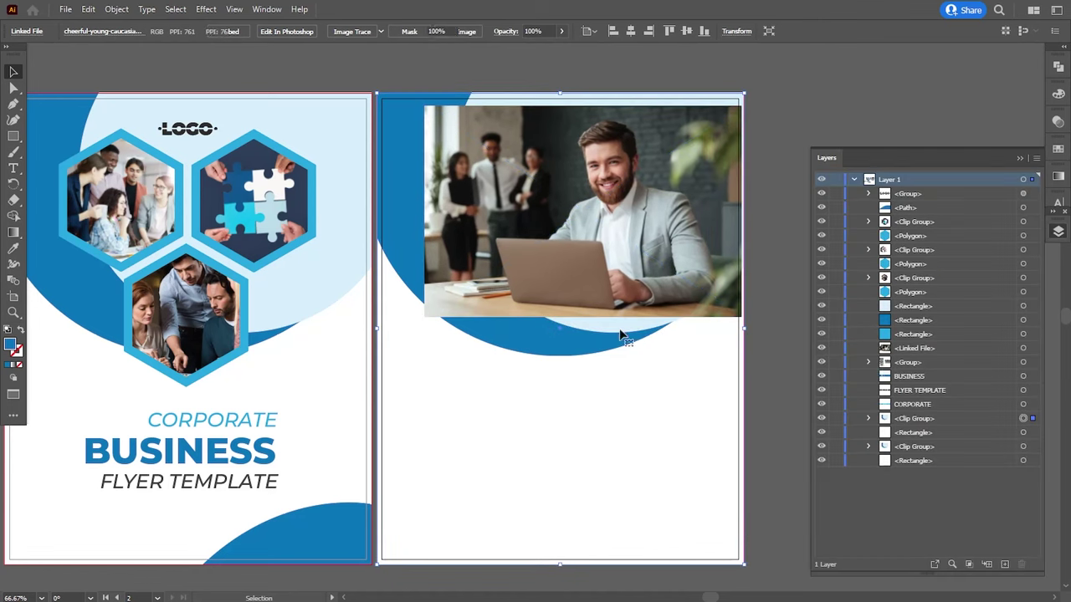
left_click(868, 419)
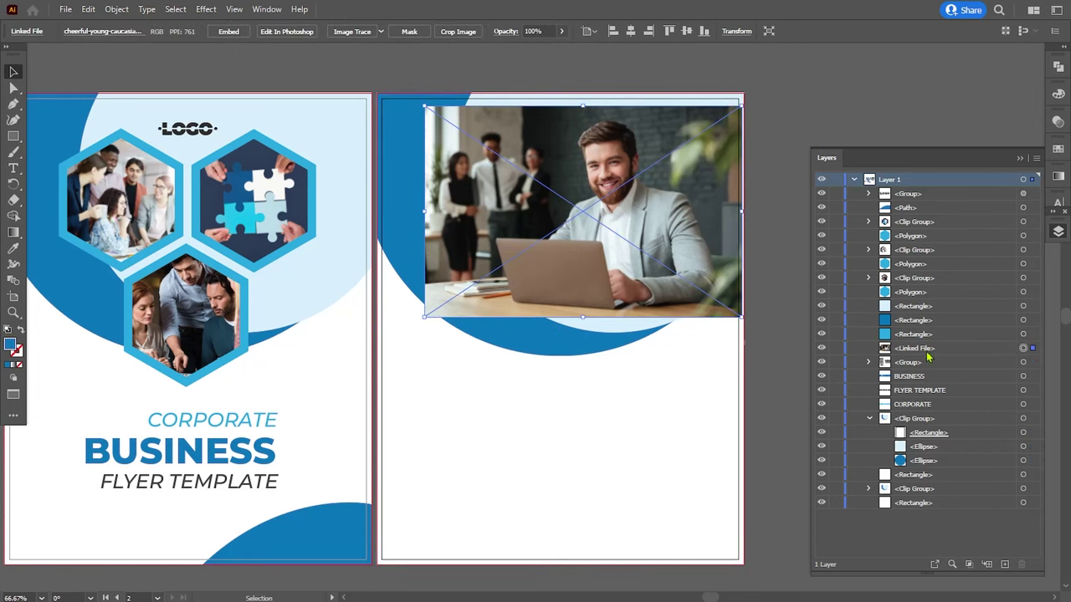
Step: Move the photo into the clip group and mask it with the pale circle
left_click_drag(1020, 355, 929, 443)
left_click(1022, 432, "shift")
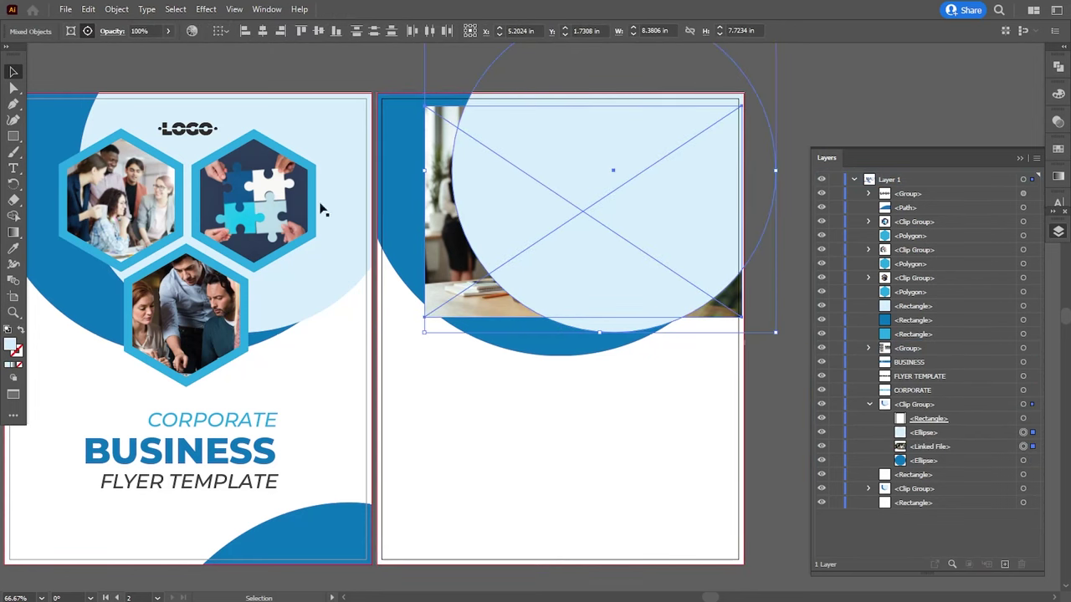
left_click(117, 9)
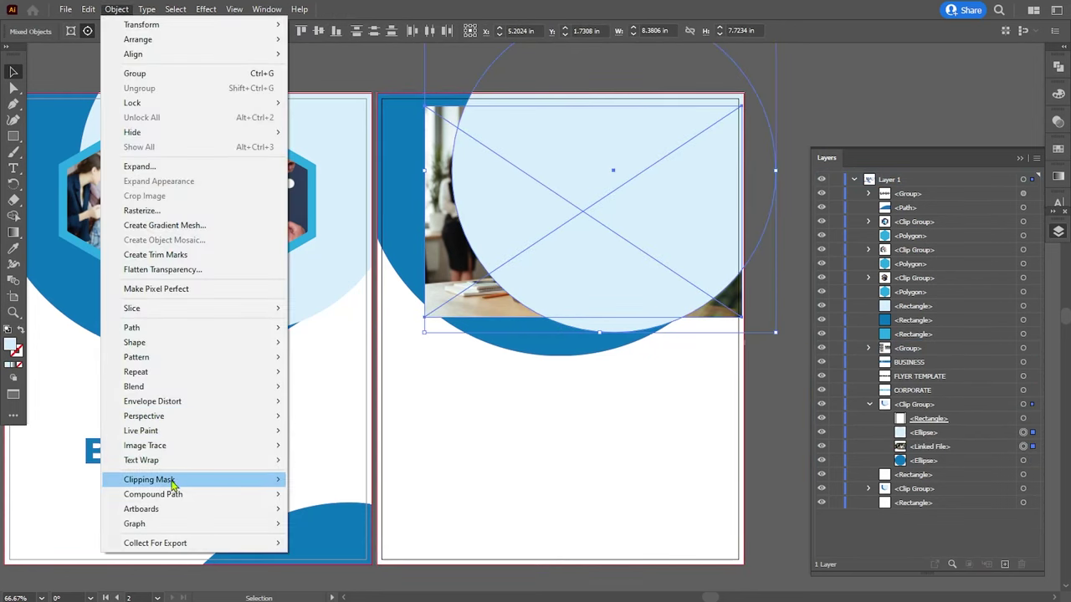
left_click(323, 480)
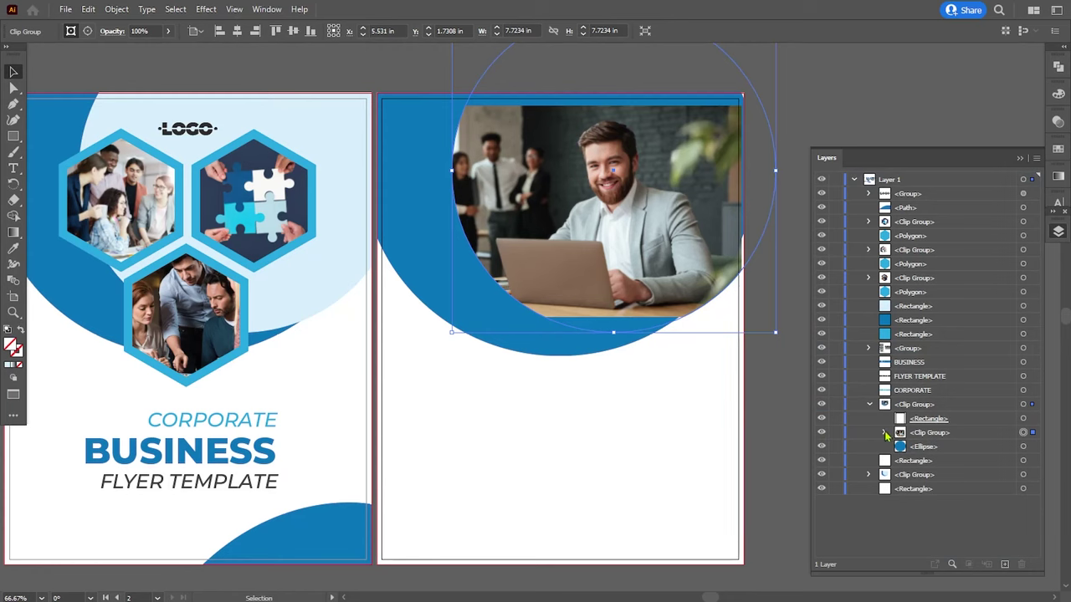
Step: Enlarge the photo inside the circle mask and nudge it rightward
left_click(883, 432)
left_click(1022, 460)
left_click_drag(741, 319, 766, 346)
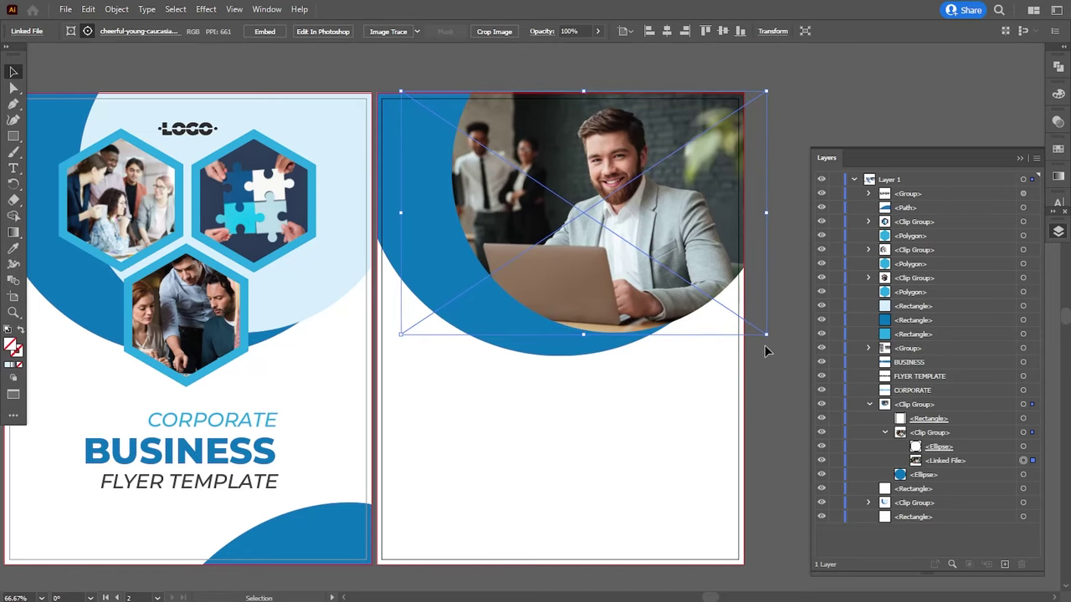
key("shift+Right")
key("Down")
key("Down")
key("Down")
key("shift+Right")
key("Right")
key("Right")
key("Right")
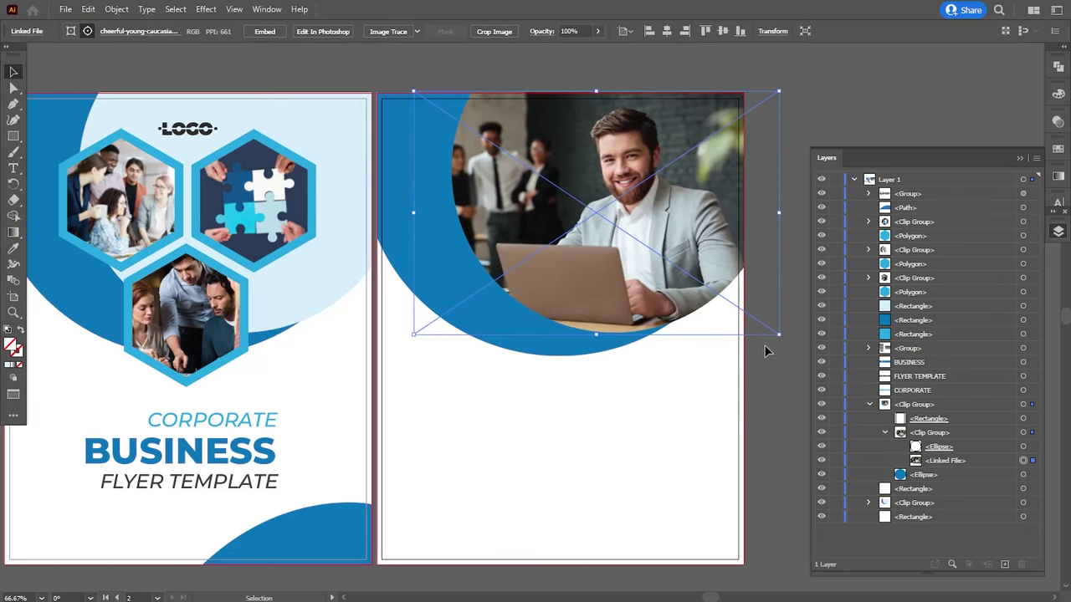
key("Right")
key("Right")
key("Right")
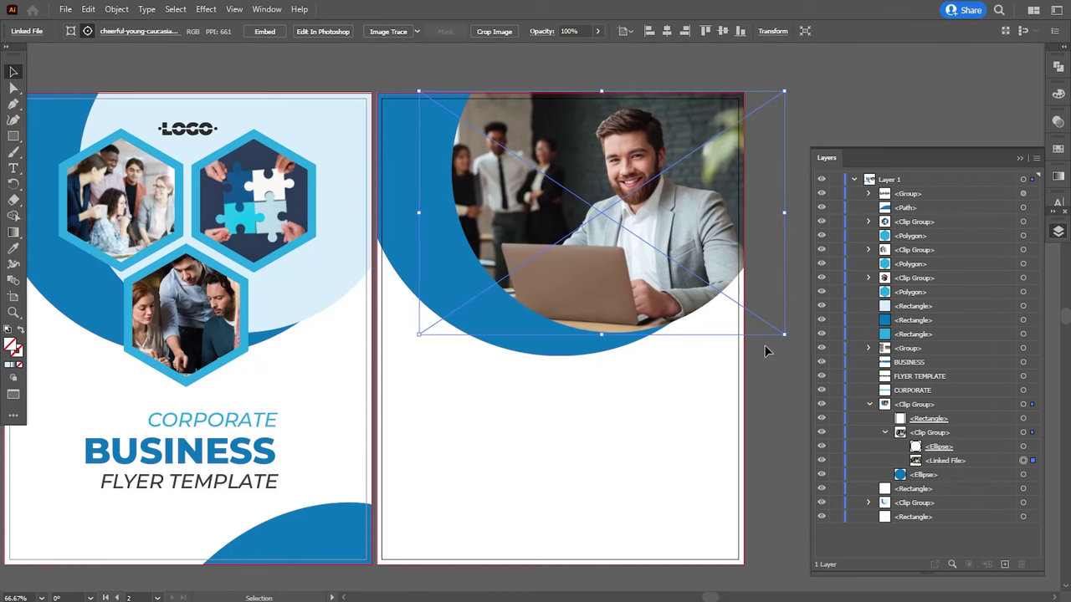
left_click(834, 125)
key("space")
mouse_move(532, 372)
left_mouse_down()
mouse_move(548, 354)
mouse_move(759, 371)
left_mouse_up()
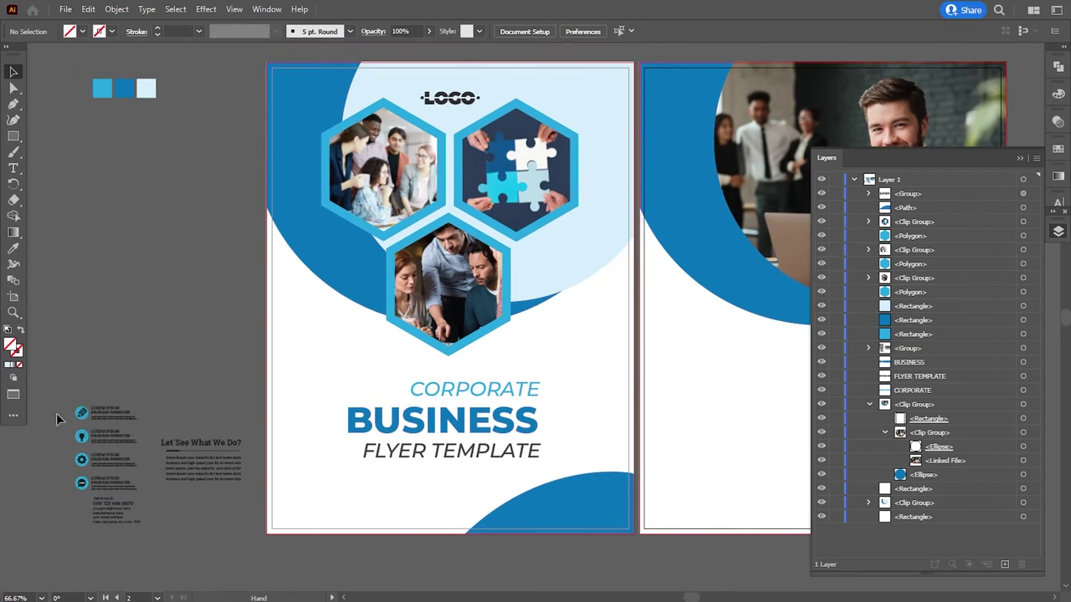
Step: Move the icon and text group onto the back page and enlarge it
left_click_drag(114, 418, 734, 380)
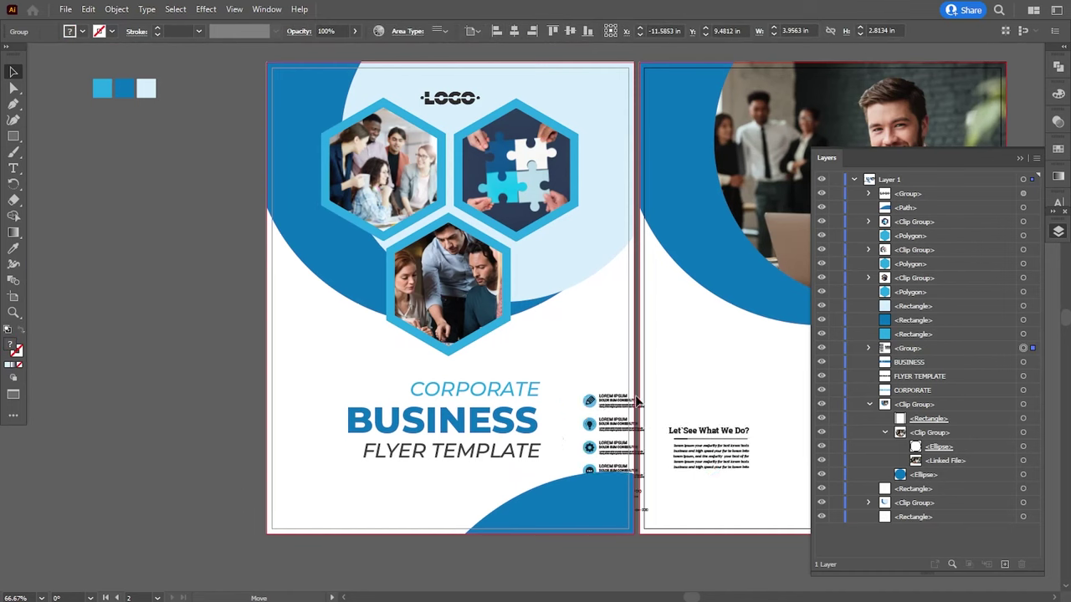
left_click_drag(682, 430, 327, 365)
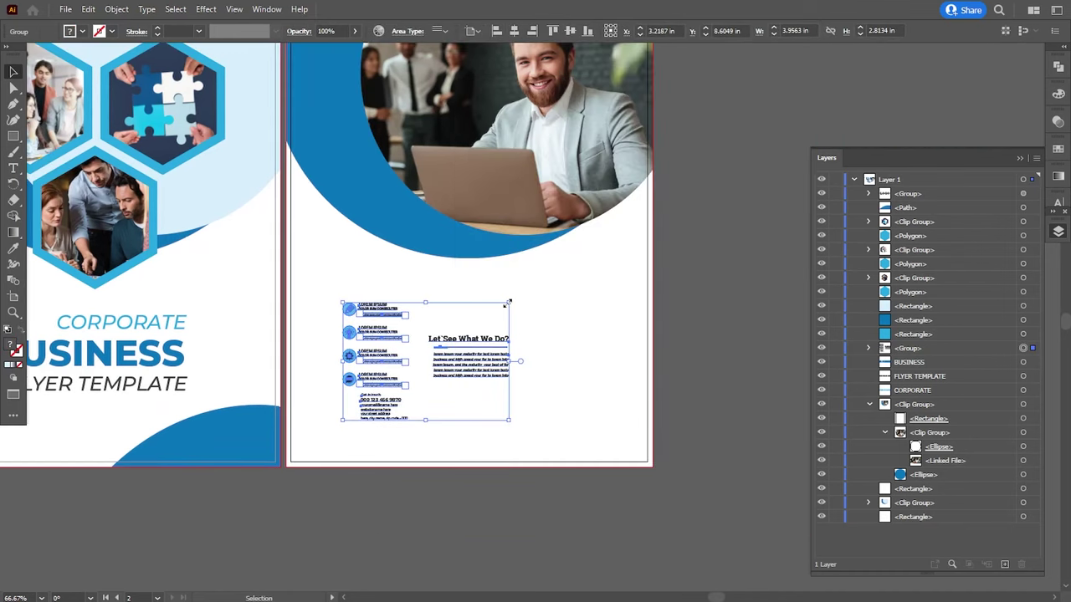
left_click_drag(507, 305, 552, 271)
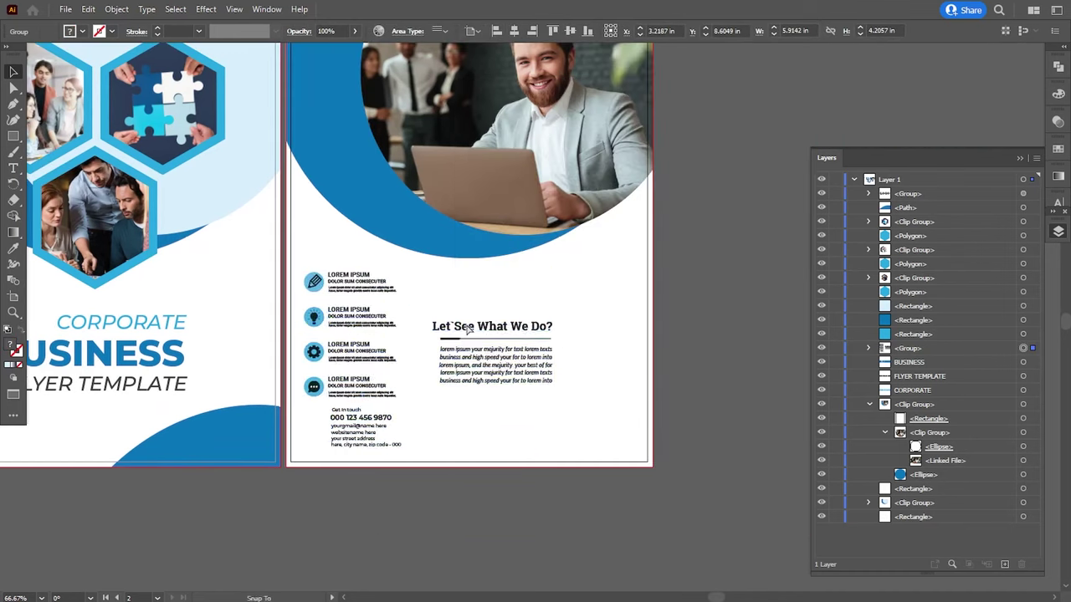
left_click_drag(467, 329, 492, 320)
Step: Fine-tune the text group's size and nudge it down below the photo circle
left_click_drag(583, 261, 605, 240)
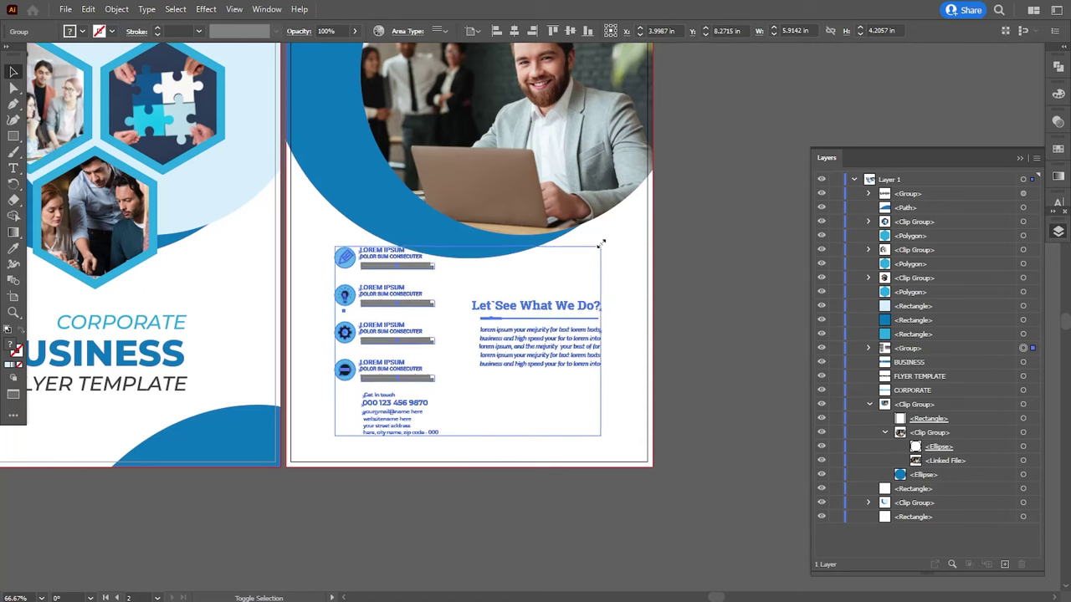
left_click_drag(606, 240, 592, 251)
key("Down")
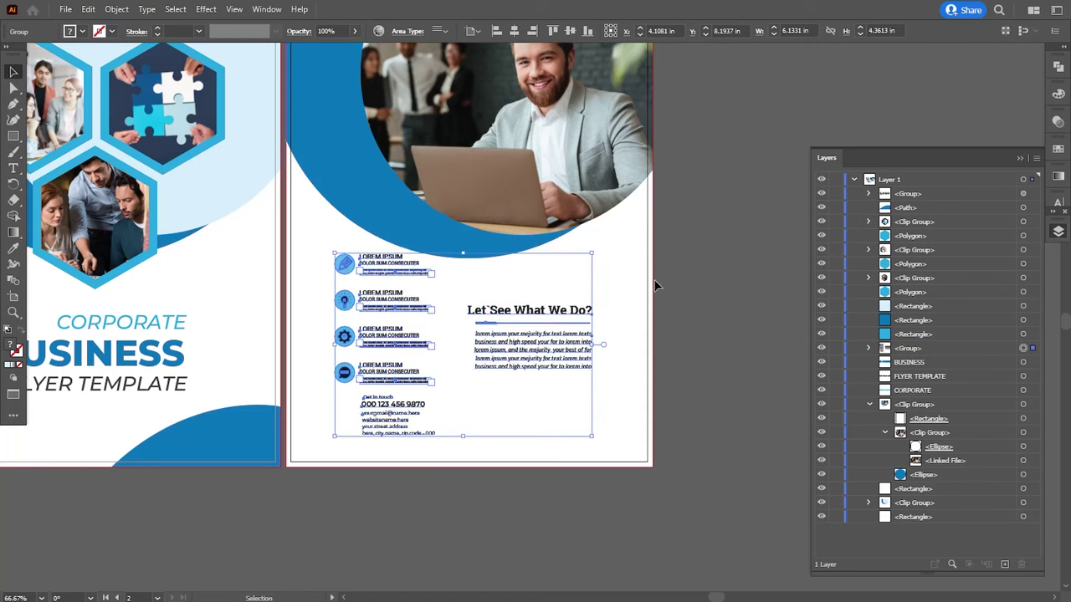
key("Down")
key("Down")
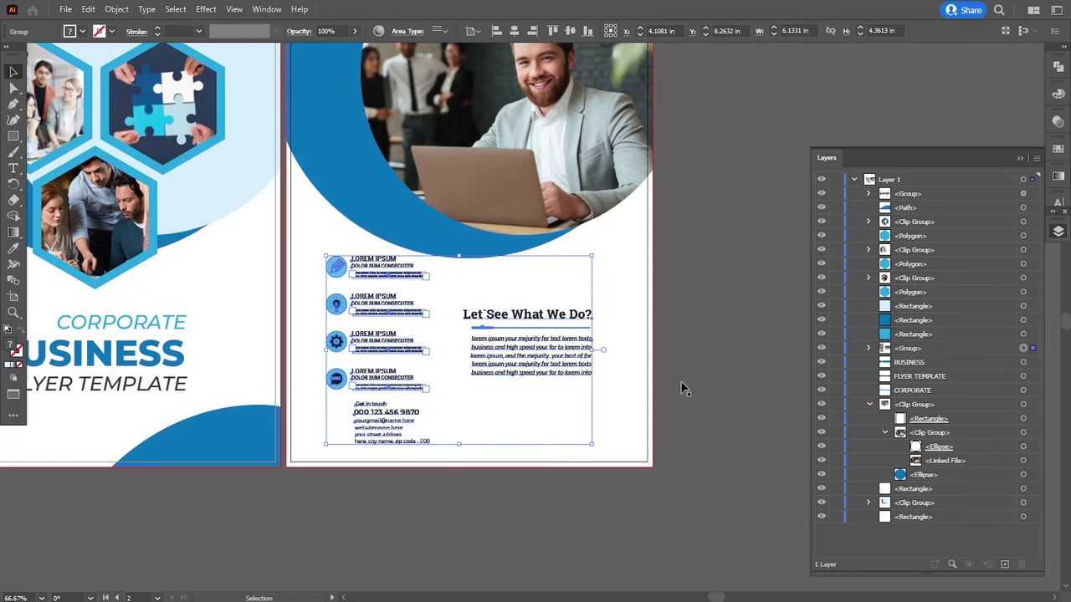
left_click(705, 354)
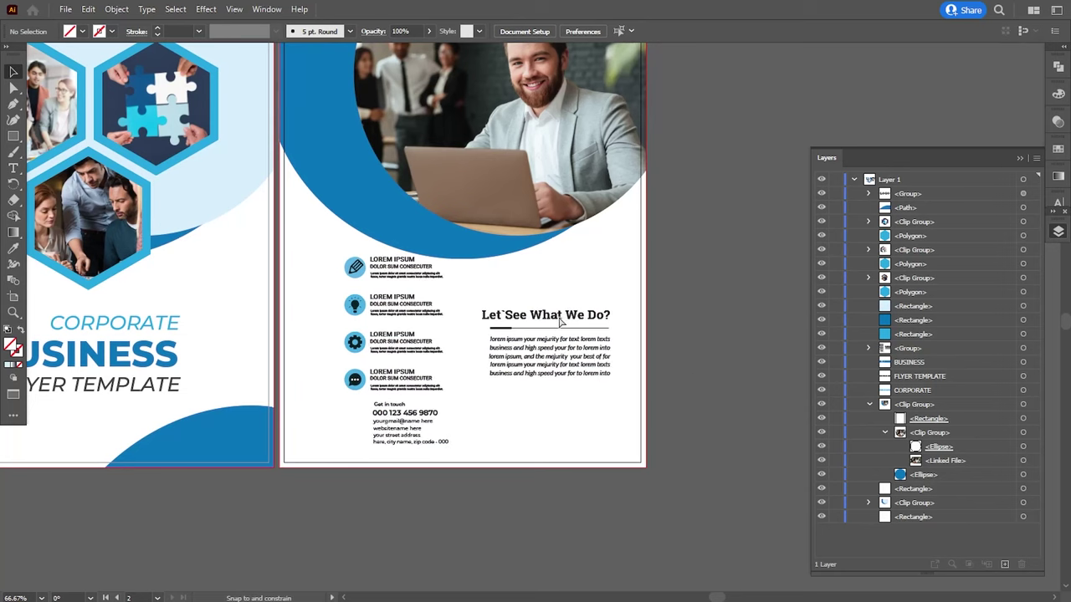
left_click_drag(536, 324, 534, 323)
Step: Copy the blue bottom curve onto the back page, then collapse and close Layers
left_click(688, 340)
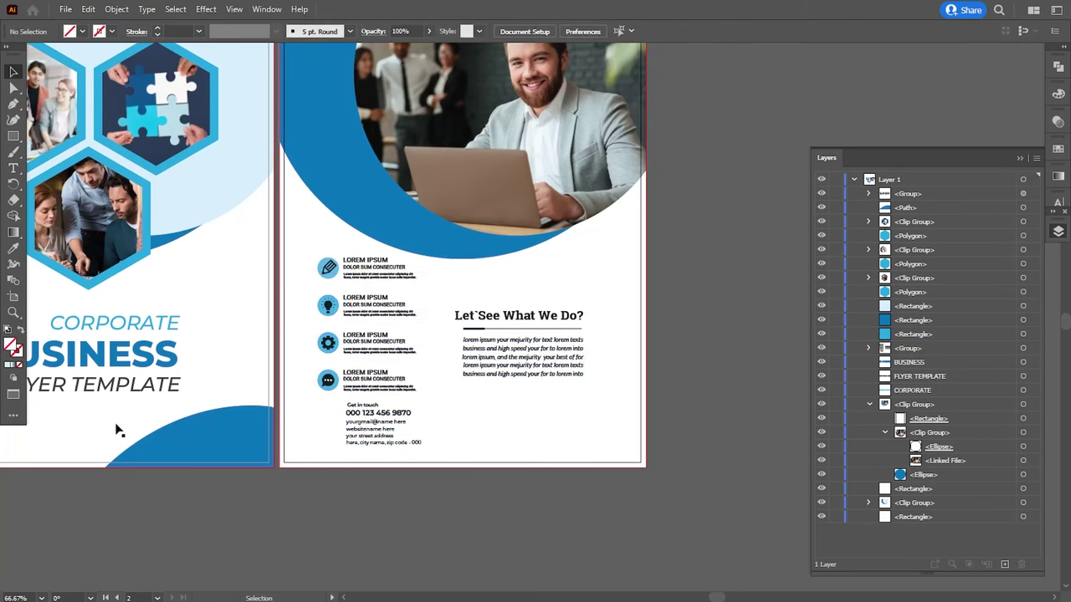
left_click_drag(117, 430, 530, 425)
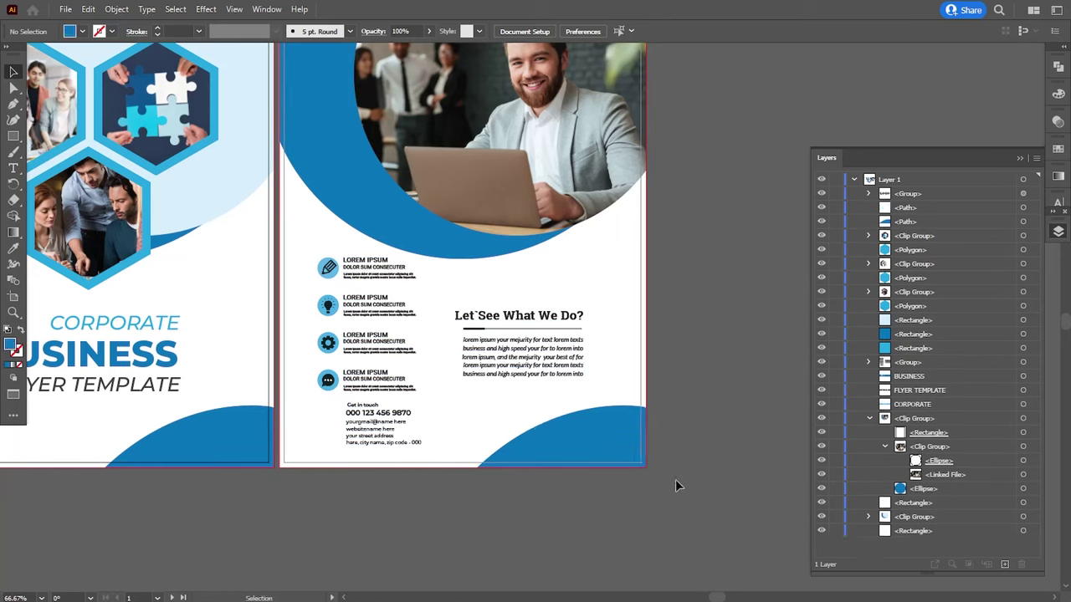
left_click(887, 448)
left_click(870, 418)
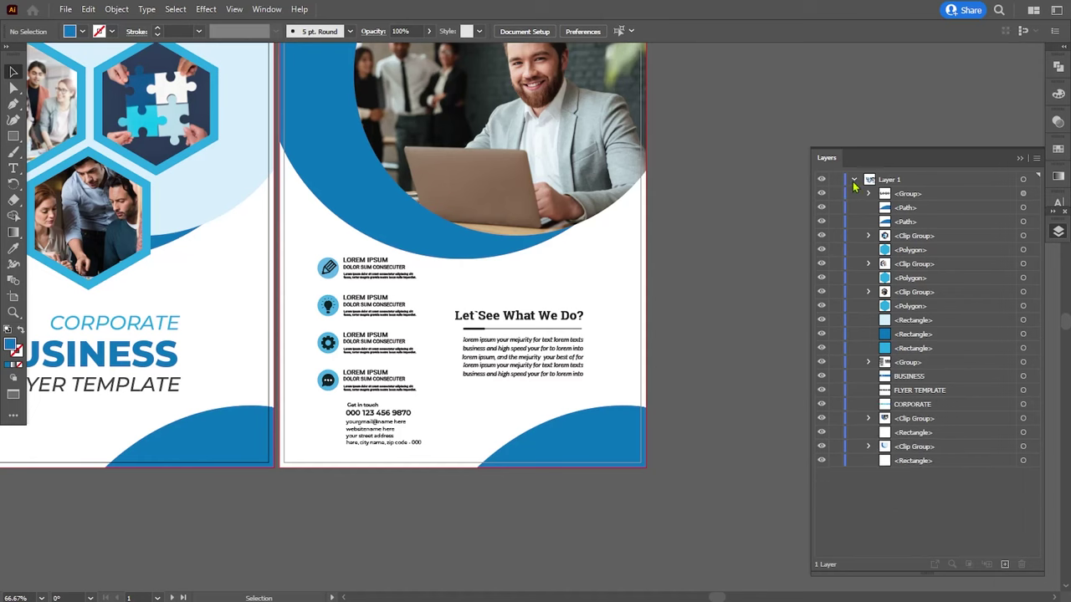
left_click(854, 179)
left_click(1020, 158)
key("ctrl+minus")
scroll(820, 326, "left", 5)
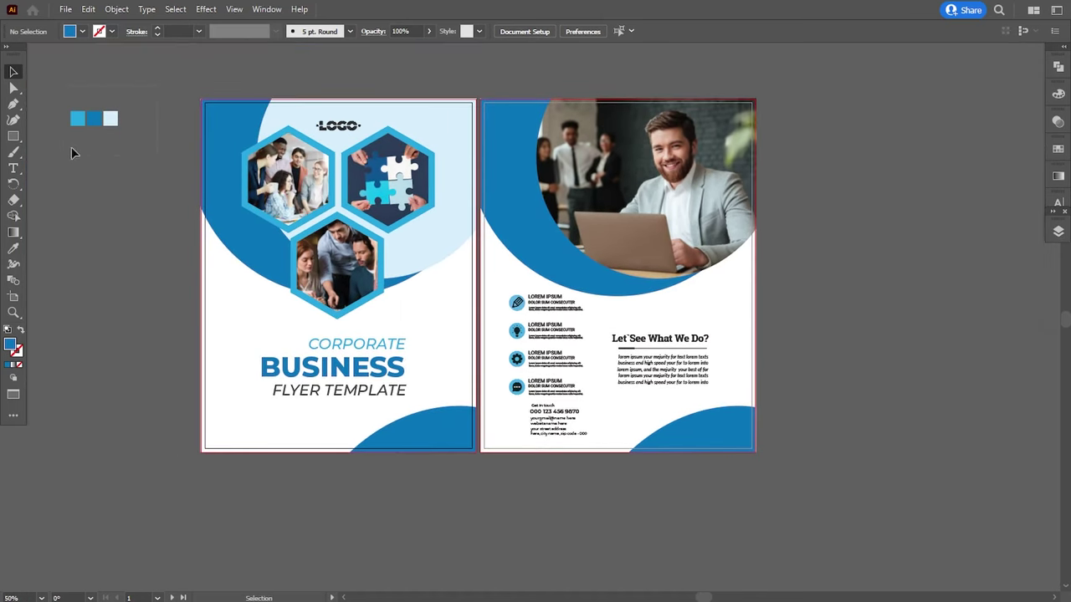
scroll(389, 287, "left", 2)
scroll(492, 337, "up", 2)
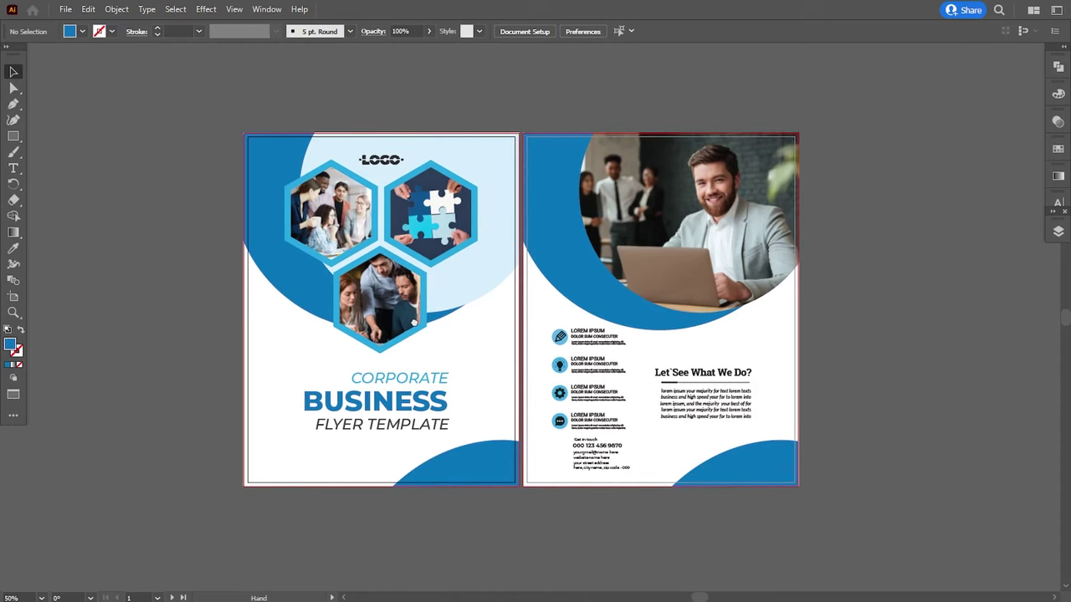
key("ctrl+plus")
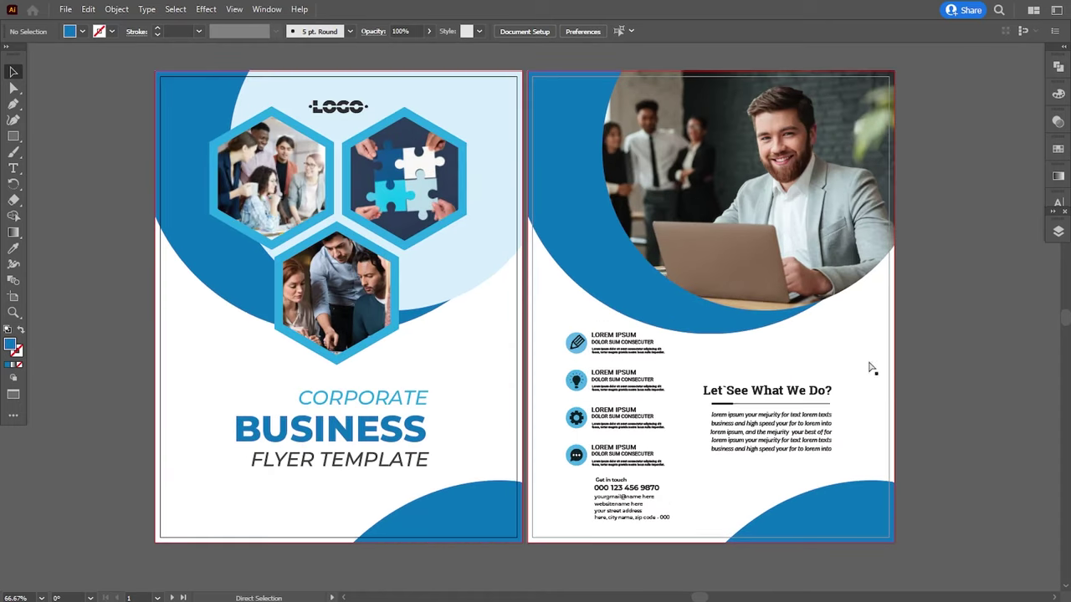
left_click_drag(924, 382, 943, 392)
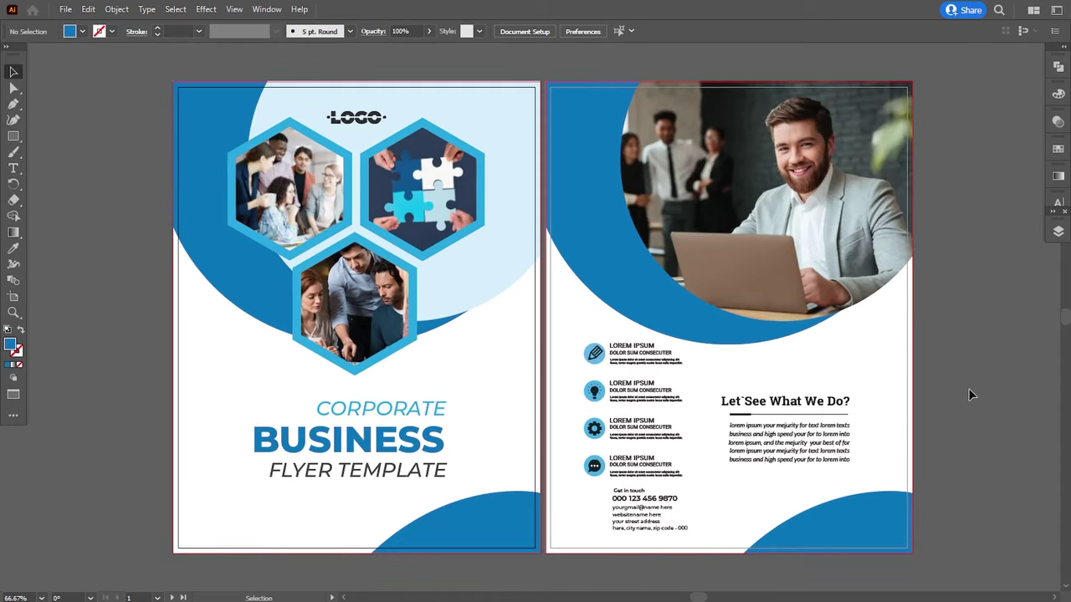